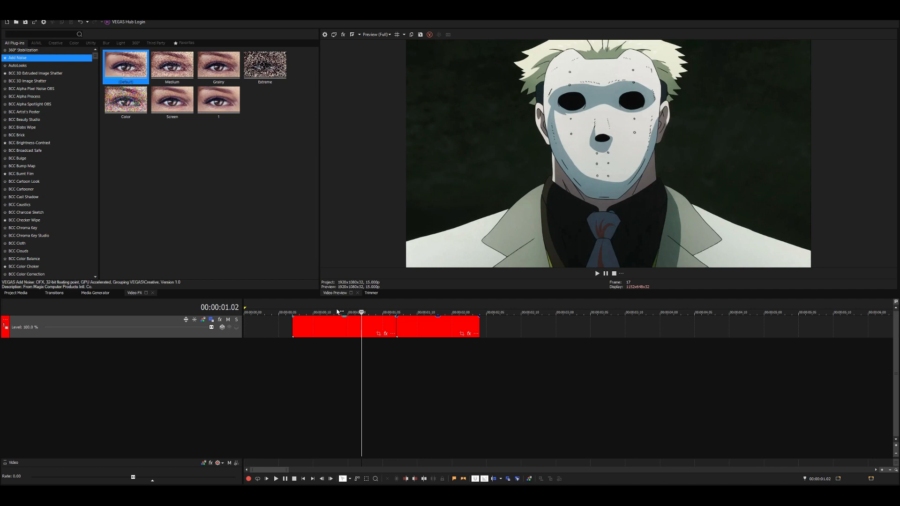
Step: Search the video effects for "inver" and apply the default S_Invert preset to the second clip
click(390, 347)
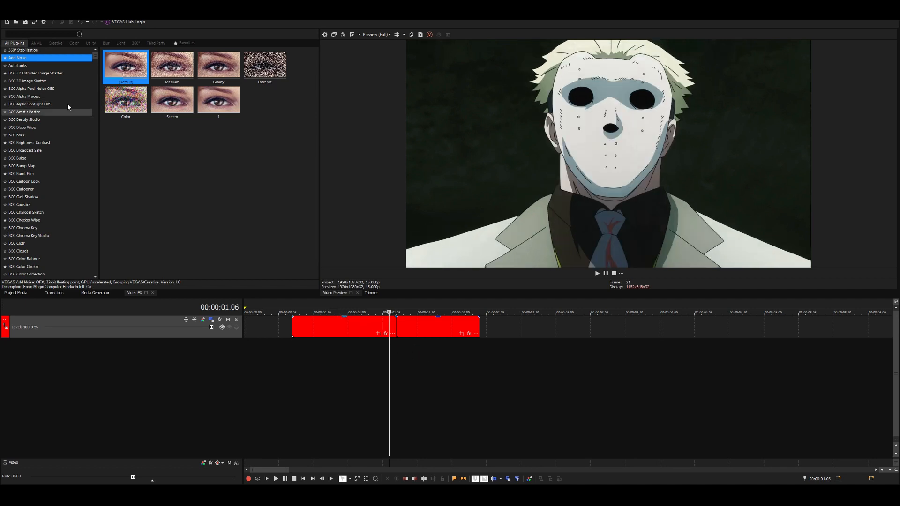
click(9, 32)
text(im)
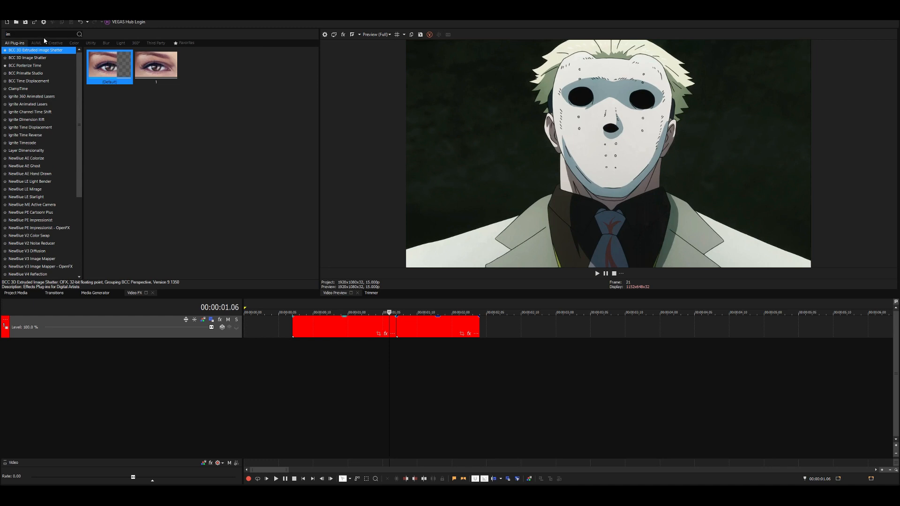
key(BackSpace)
text(nver)
click(21, 66)
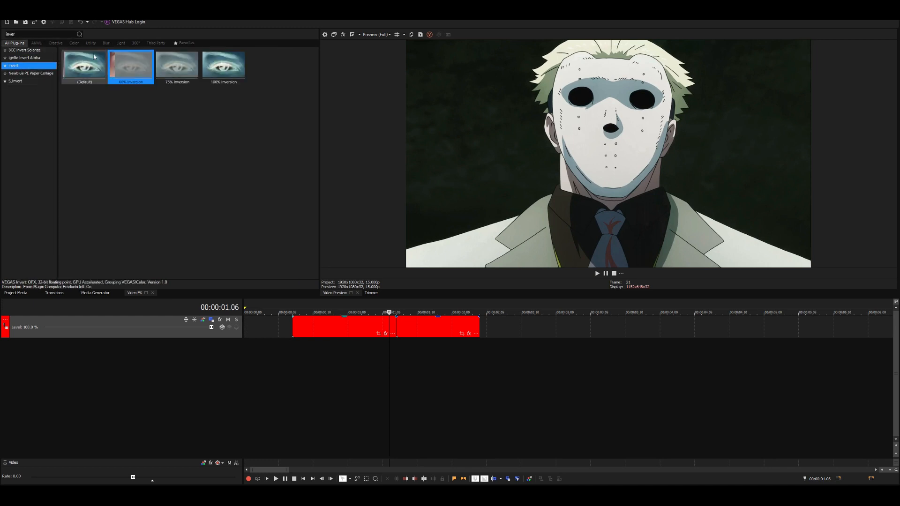
click(15, 82)
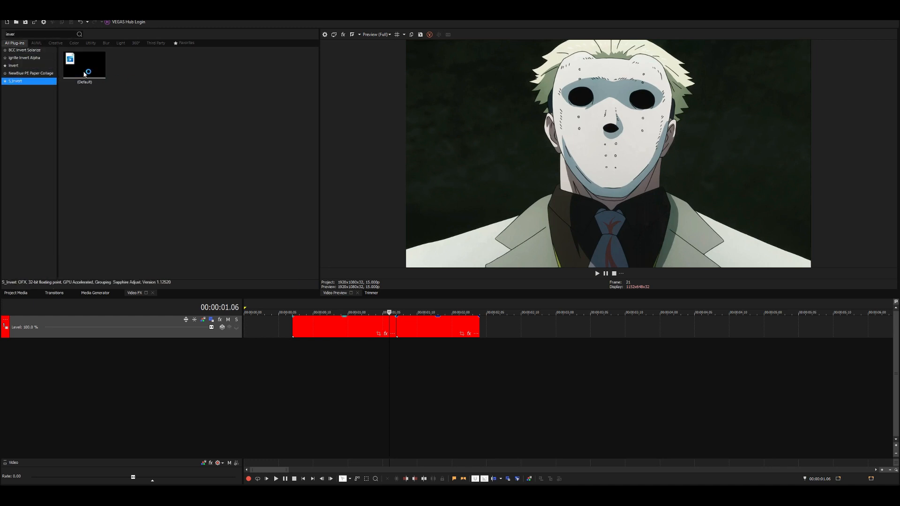
click(84, 73)
drag(77, 63, 417, 325)
Step: One frame into the second clip, try Invert Red, Invert Green and Invert Blue in S_Invert and leave only Invert Red of these enabled
click(402, 323)
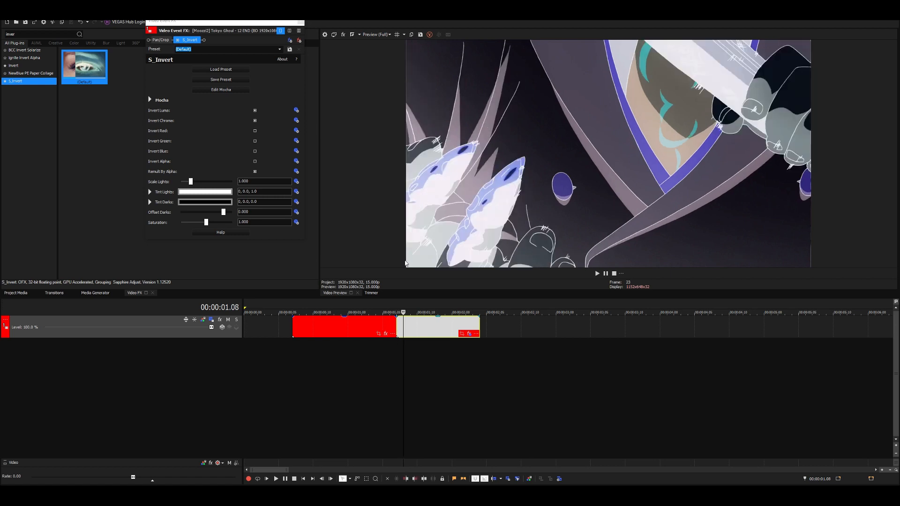
click(255, 131)
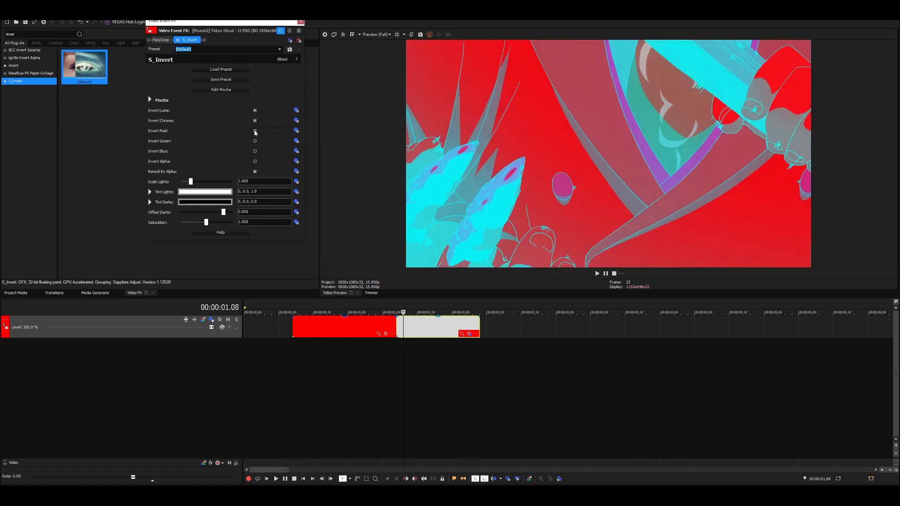
click(255, 132)
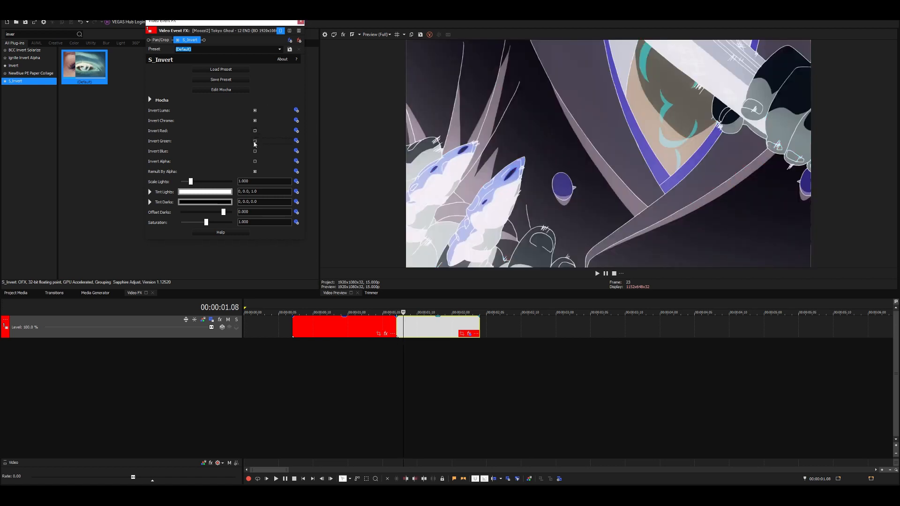
click(255, 141)
click(255, 142)
click(255, 151)
click(255, 151)
click(255, 151)
click(255, 151)
click(255, 141)
click(255, 141)
click(255, 132)
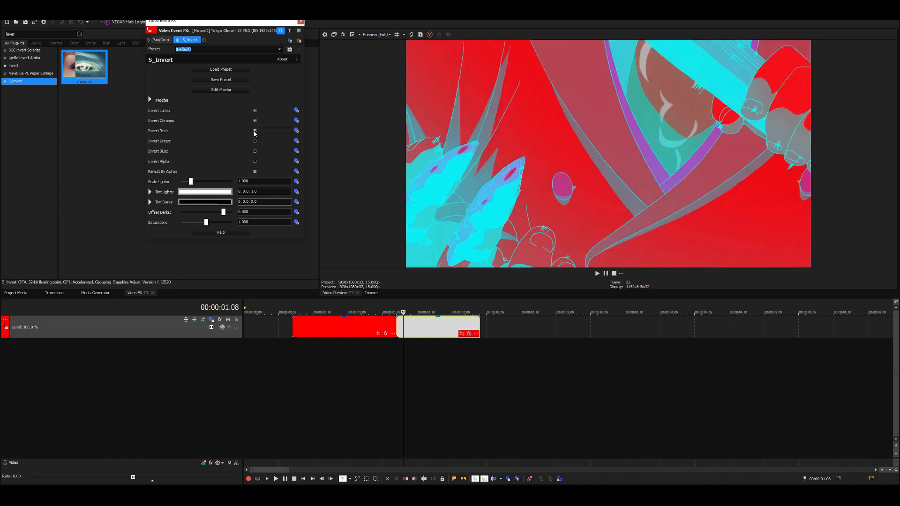
Step: Animate Invert Luma, Invert Chroma and Invert Red, and move their starting S_Invert keyframe to 00:00:00.01
click(296, 111)
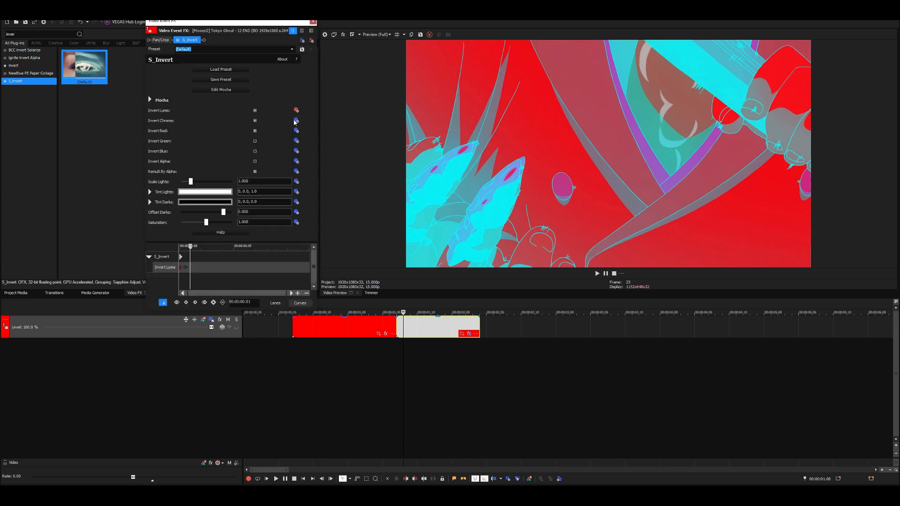
click(296, 120)
click(296, 130)
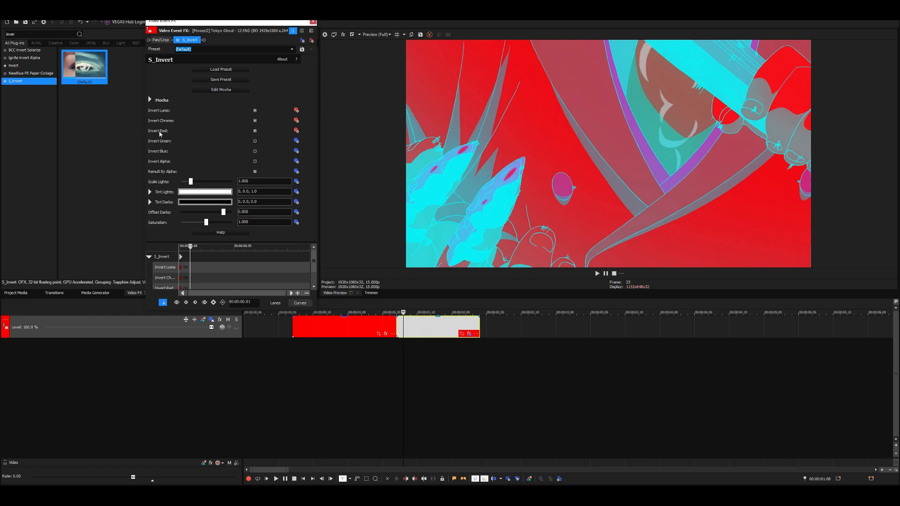
drag(180, 257, 188, 258)
key(Left)
key(Left)
key(Right)
key(Right)
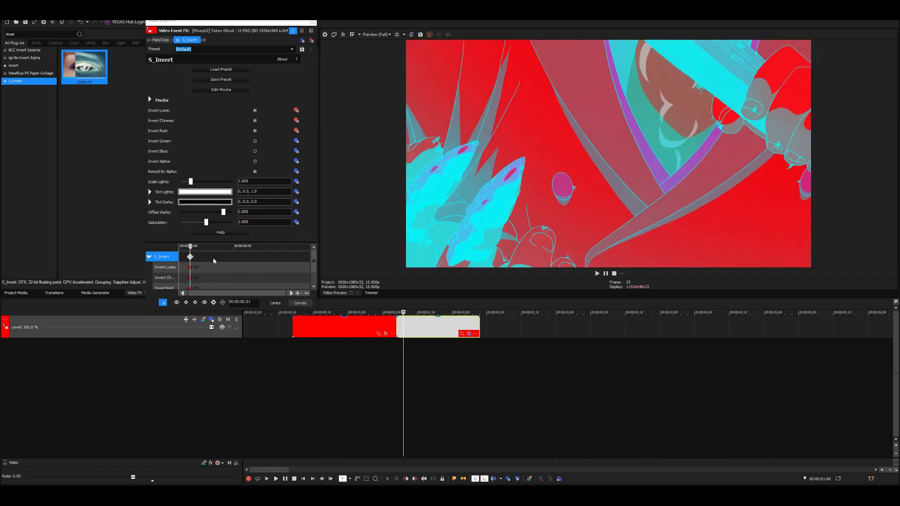
Step: At 00:00:00.00 in the effect's keyframe timeline, turn off Invert Red, Invert Chroma and Invert Luma
key(Left)
click(255, 131)
click(255, 121)
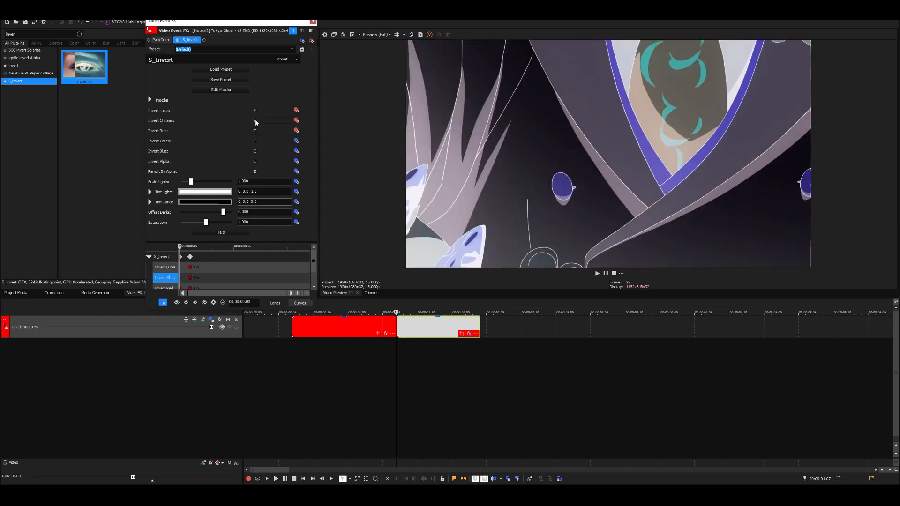
click(255, 111)
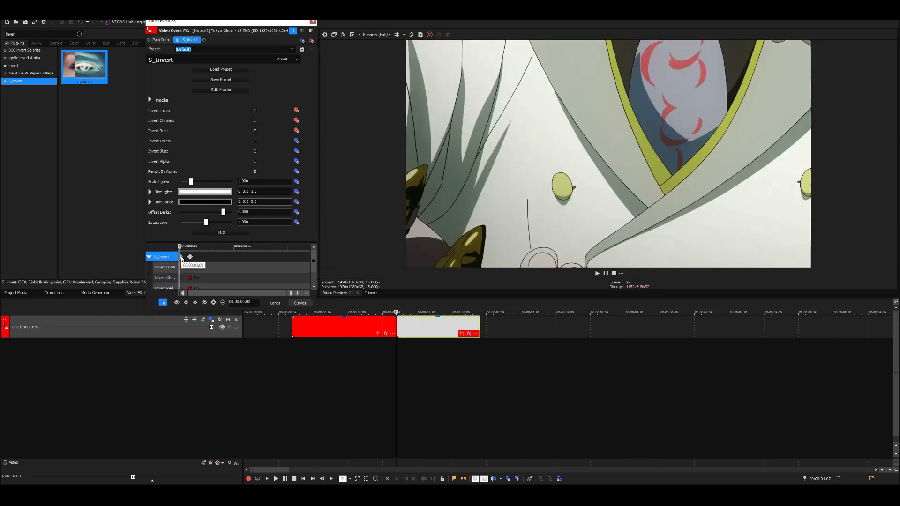
Step: Add keyframes at 00:00:00.02 that turn off Invert Red, Invert Chroma and Invert Luma, and check the neighbouring frames
click(190, 257)
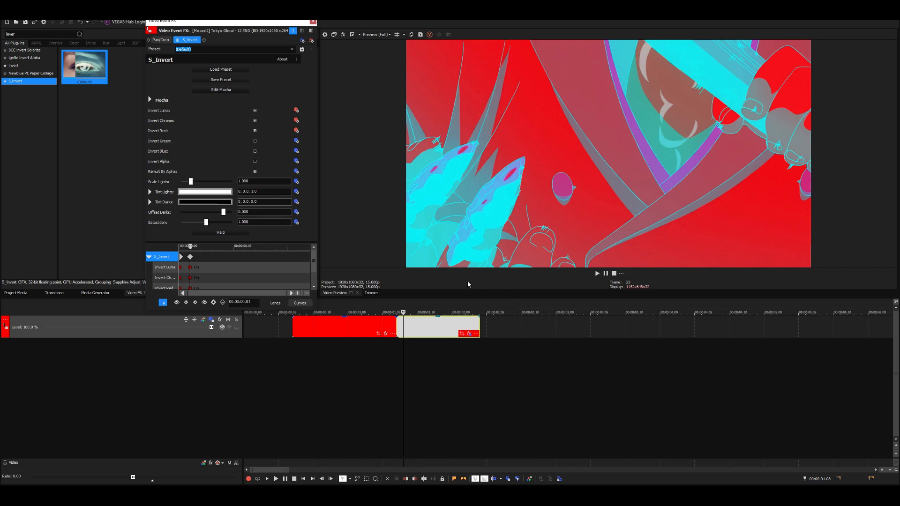
key(Right)
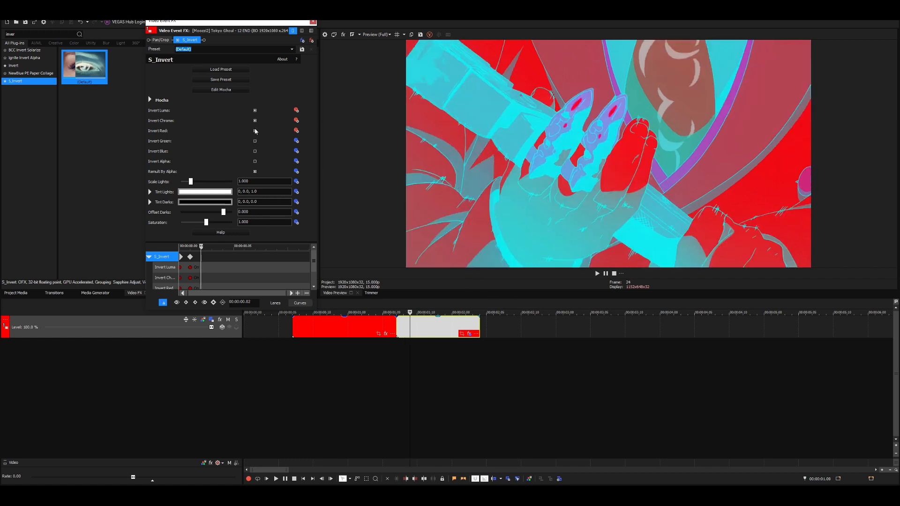
click(255, 131)
click(255, 120)
click(255, 111)
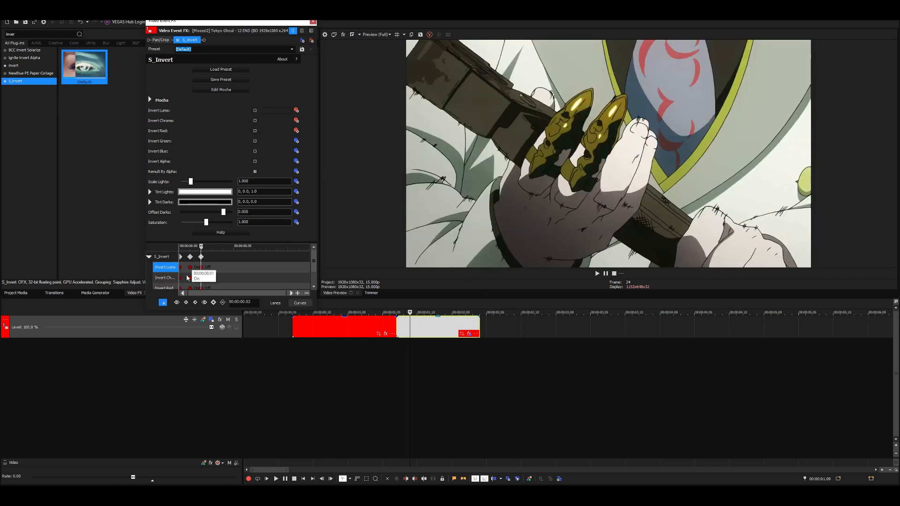
click(201, 258)
key(Left)
key(Left)
key(Right)
key(Right)
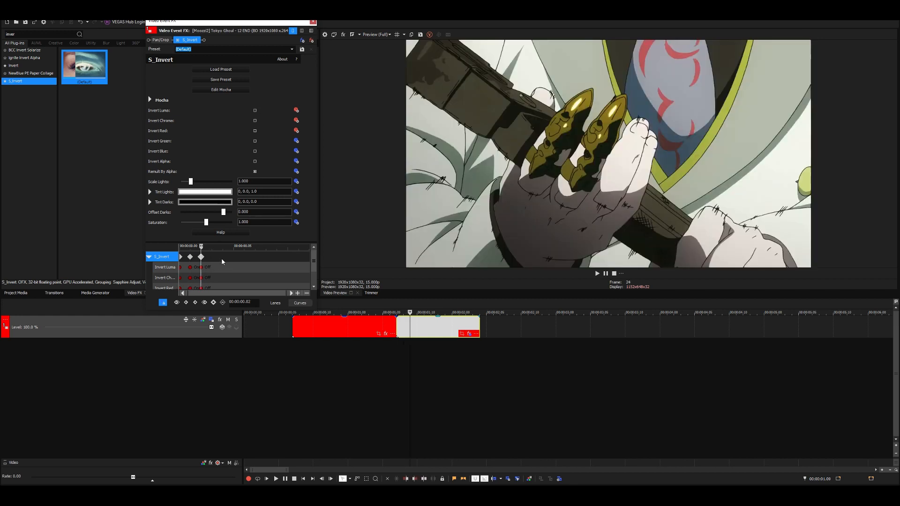
Step: At 00:00:00.03, keyframe Invert Chroma and Invert Luma on, leaving Invert Red off
key(Right)
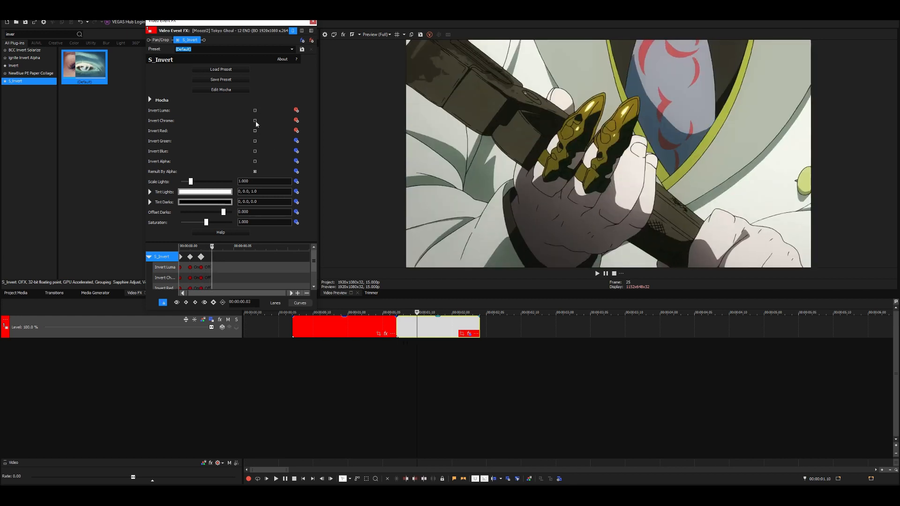
click(255, 121)
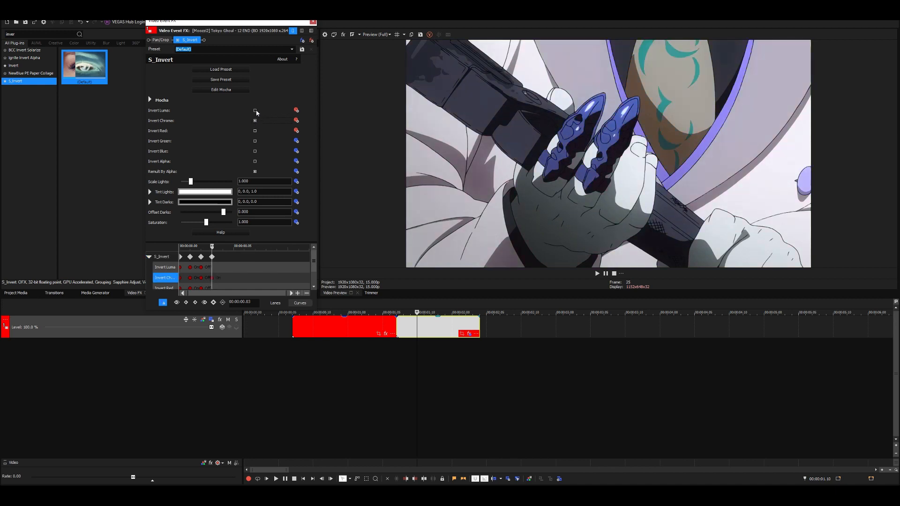
click(255, 110)
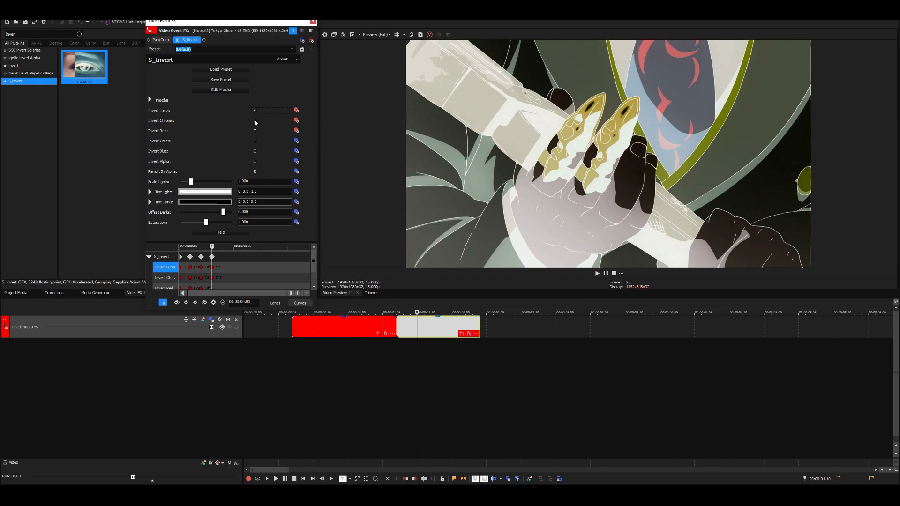
click(255, 121)
click(255, 121)
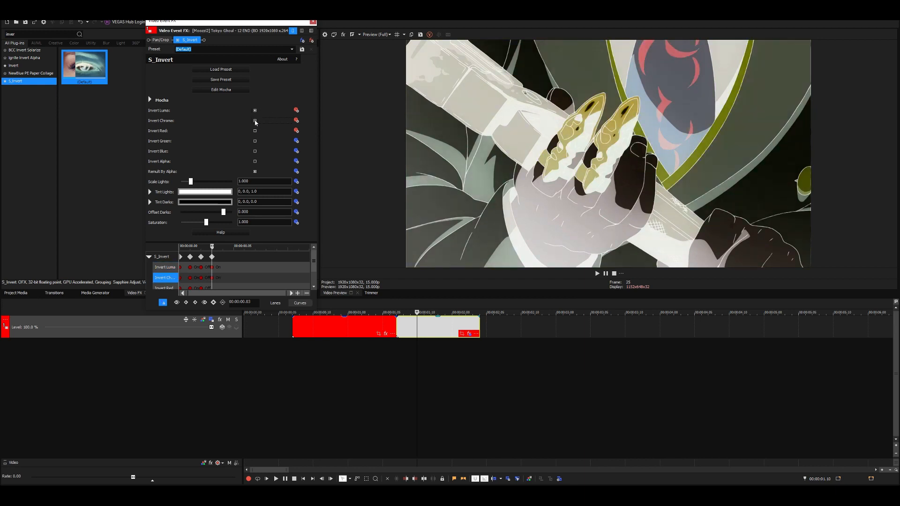
click(255, 121)
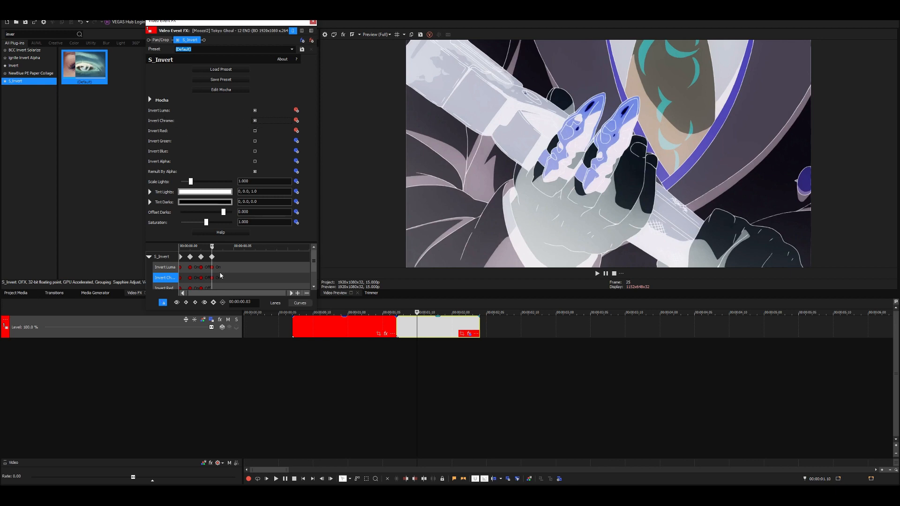
Step: At 00:00:00.04, keyframe Invert Chroma and Invert Luma off again
click(212, 257)
key(Left)
key(Right)
key(Right)
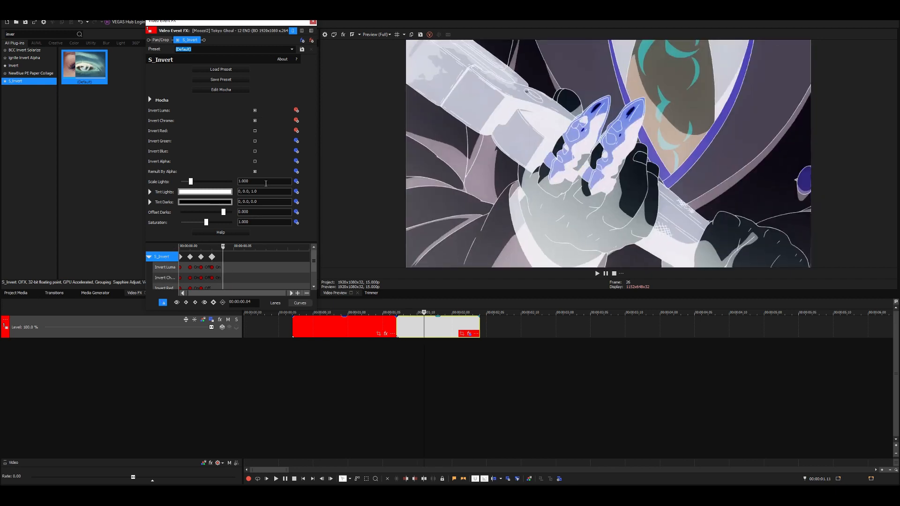
click(255, 121)
click(255, 110)
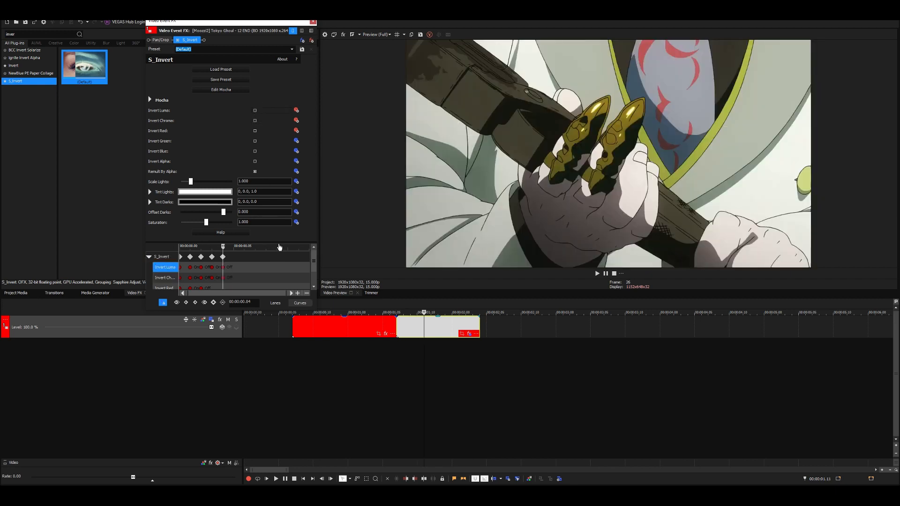
Step: Enlarge the S_Invert keyframe area to show all three parameters and step through the keyframed frames
drag(279, 242, 276, 196)
click(222, 210)
key(Left)
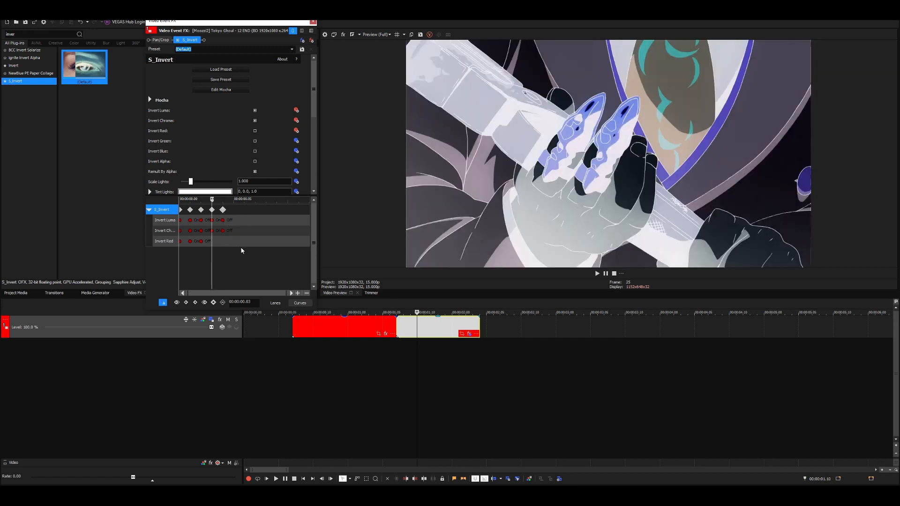
key(Left)
key(Left)
key(Left)
key(Right)
key(Right)
key(Right)
key(Right)
key(Right)
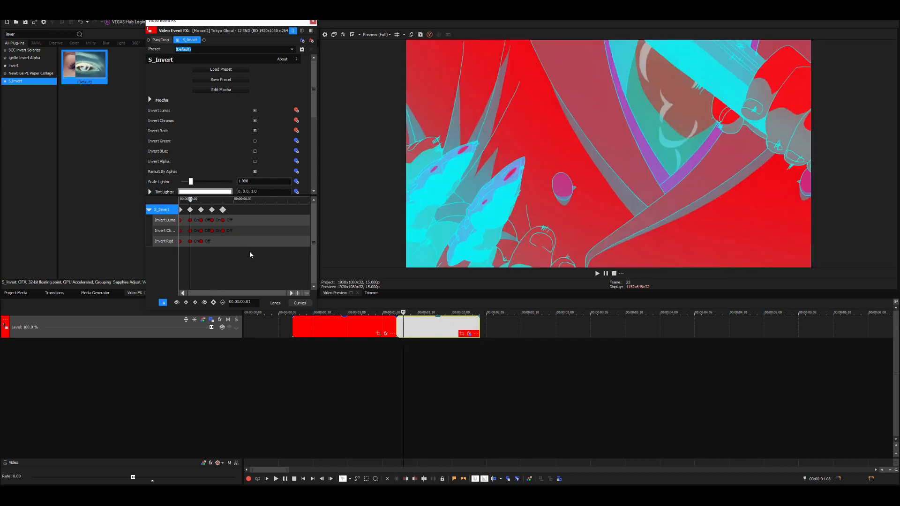
key(Left)
key(Left)
key(Left)
key(Left)
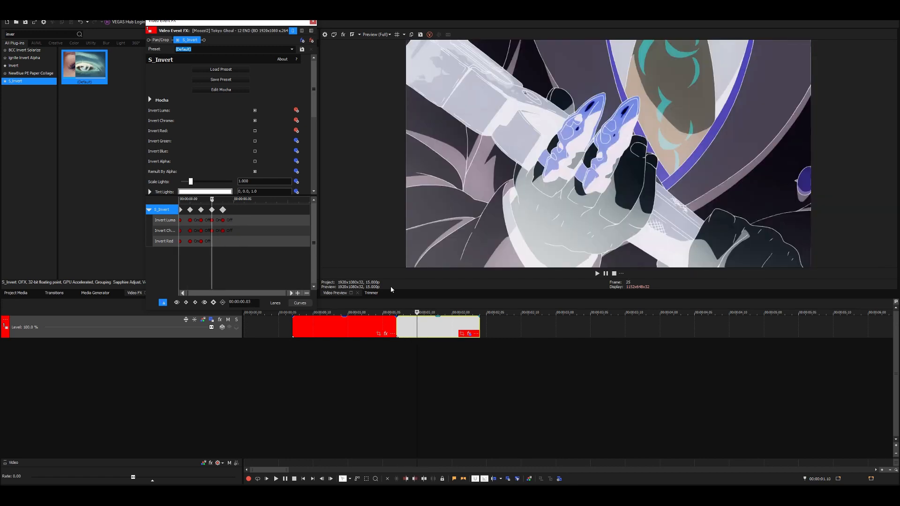
Step: Play back the cut from one frame before the second clip
click(397, 346)
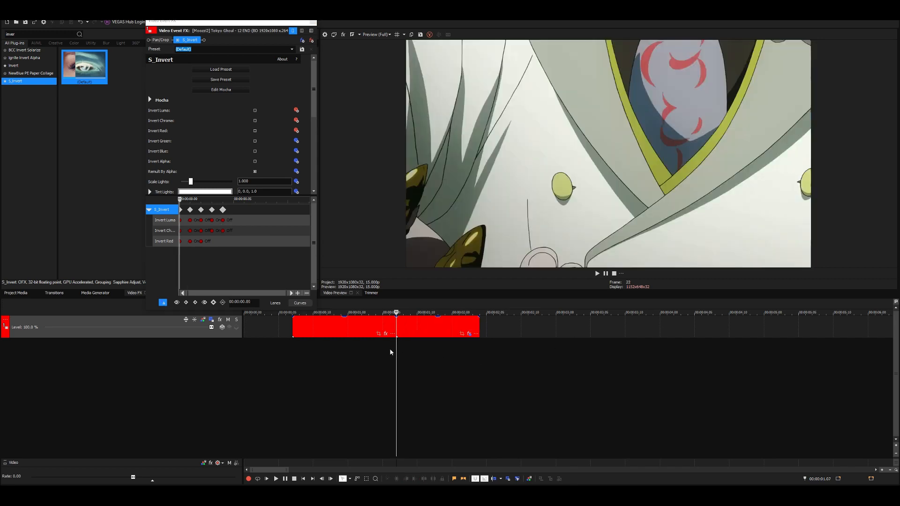
click(388, 348)
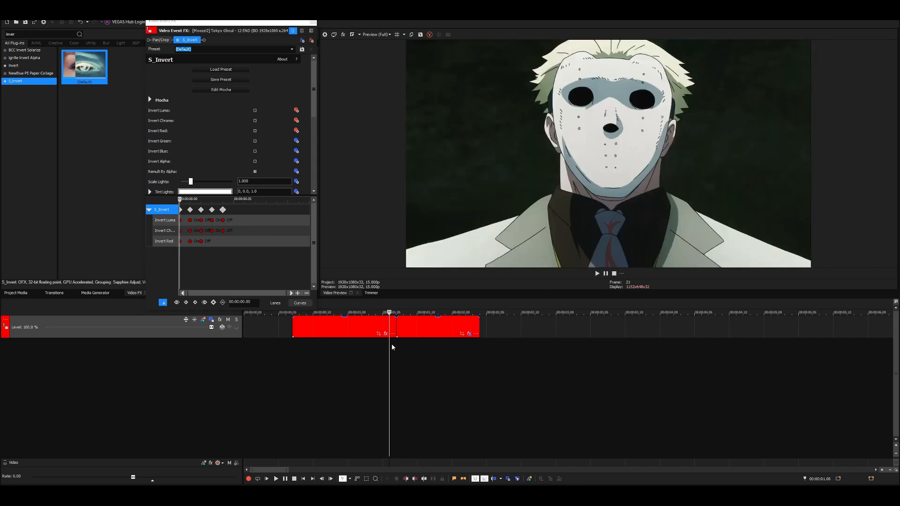
key(space)
key(space)
Step: Examine the invert flashes frame by frame at the start of the second clip, up to 00:00:00.04
click(401, 344)
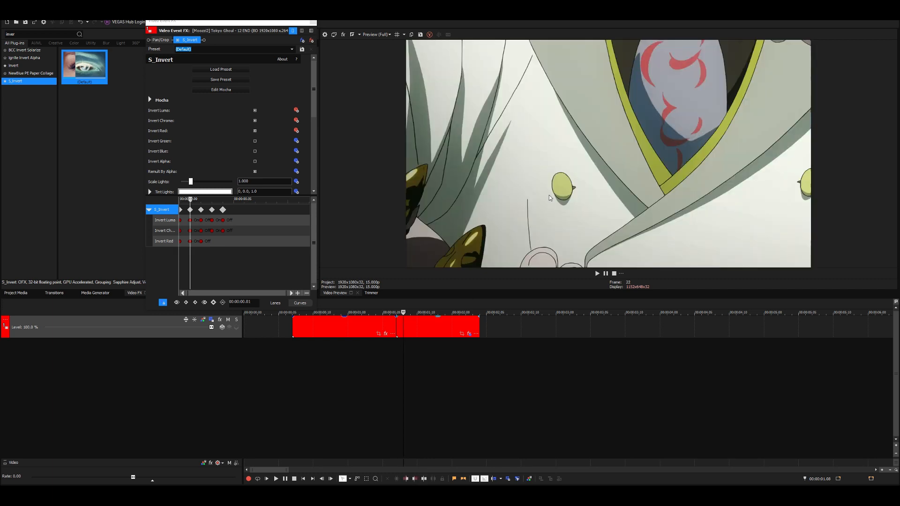
key(Right)
key(Left)
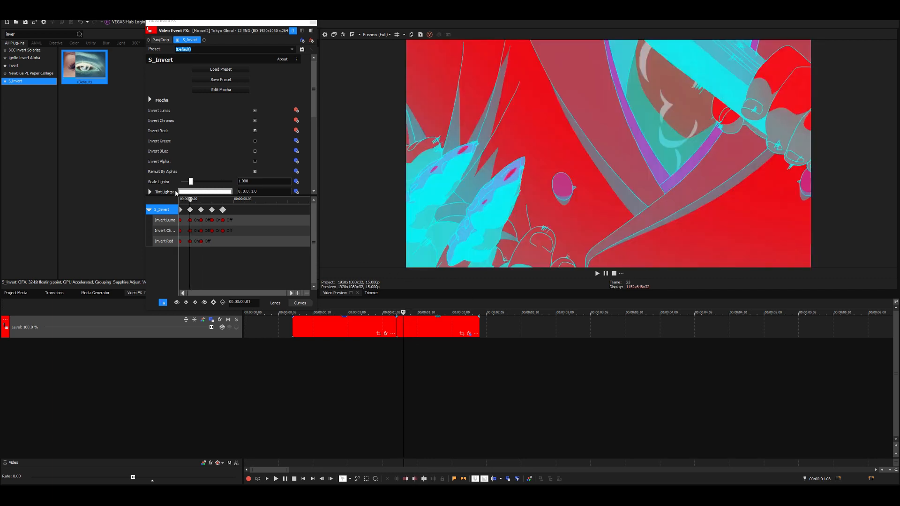
click(402, 327)
key(Right)
key(Right)
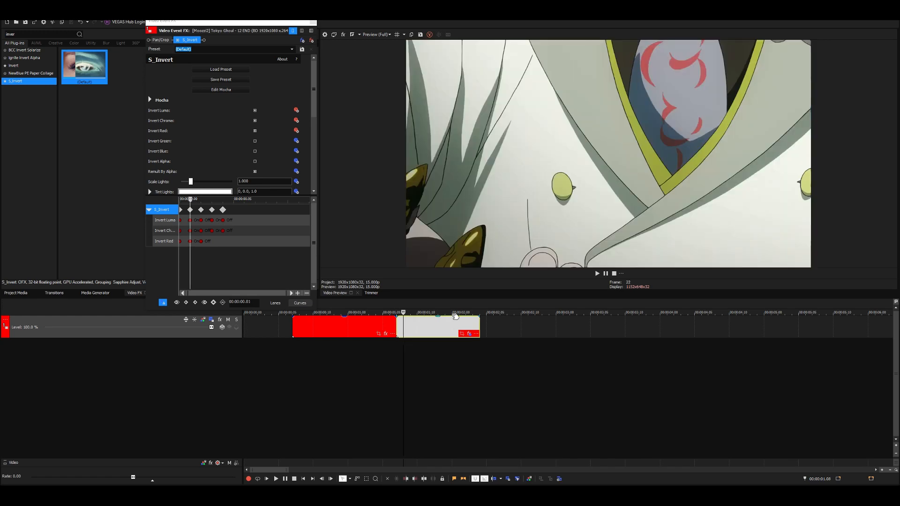
key(Left)
key(Left)
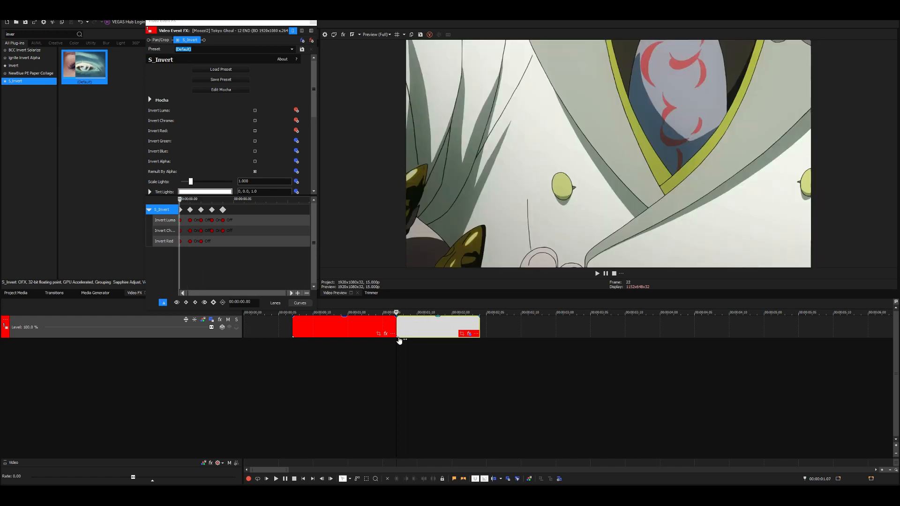
key(Right)
key(Right)
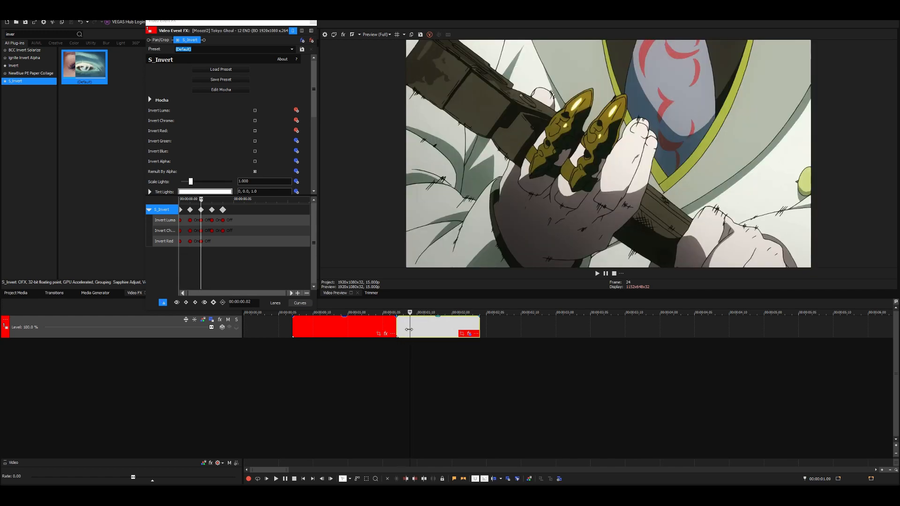
key(Right)
key(Right)
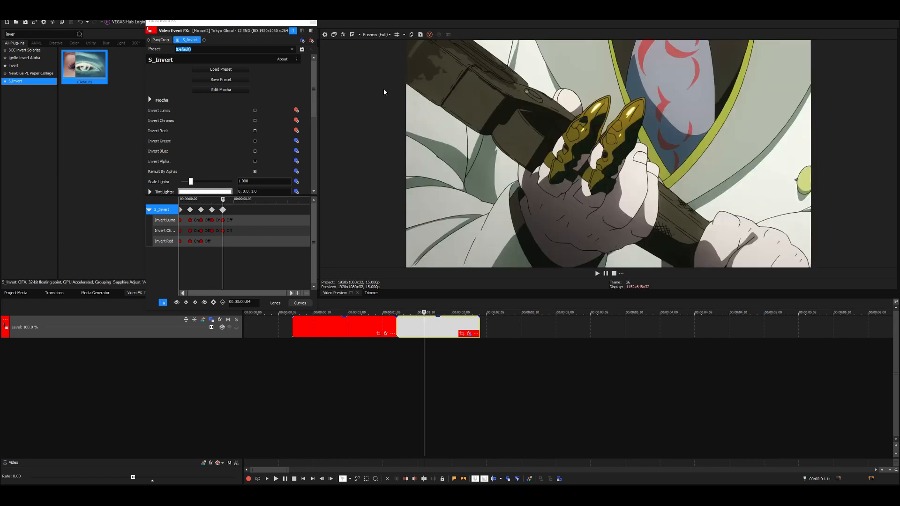
Step: Play back the cut from one frame before the second clip and examine its inverted frame at 00:00:00.01
click(390, 354)
key(space)
key(space)
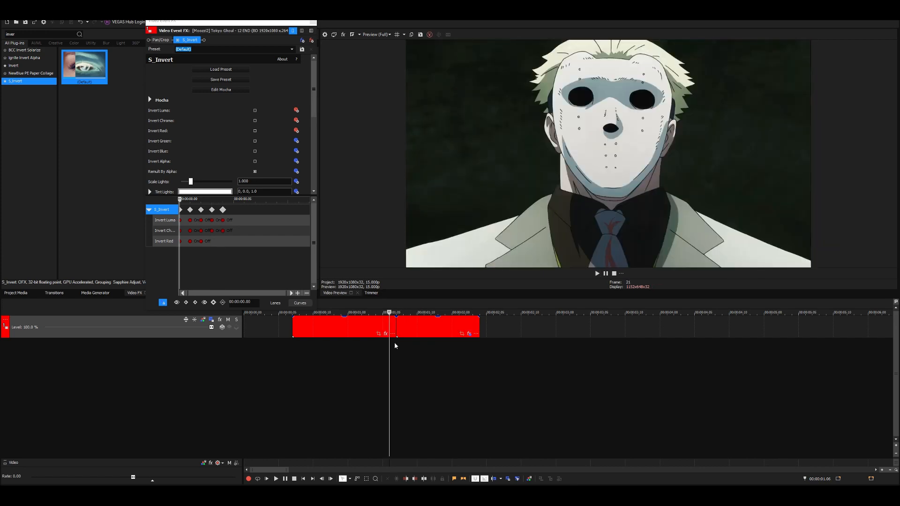
key(space)
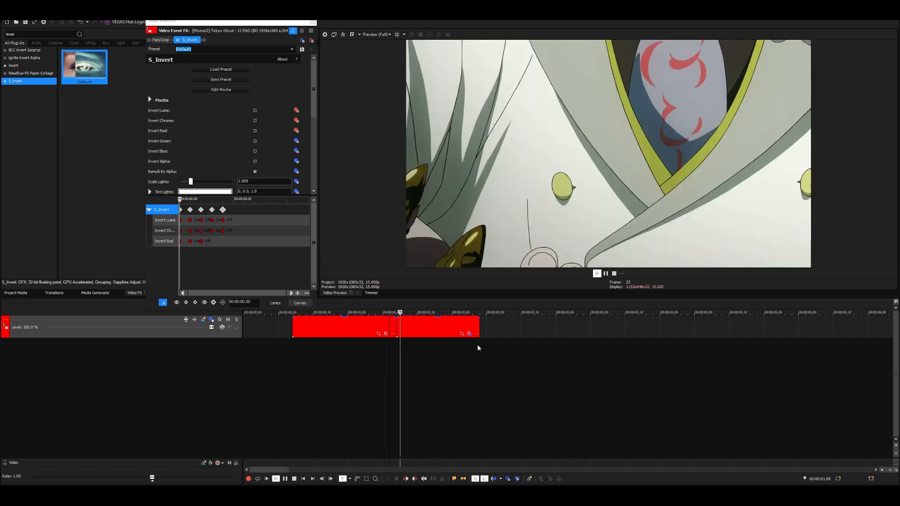
key(space)
key(space)
key(space)
click(403, 345)
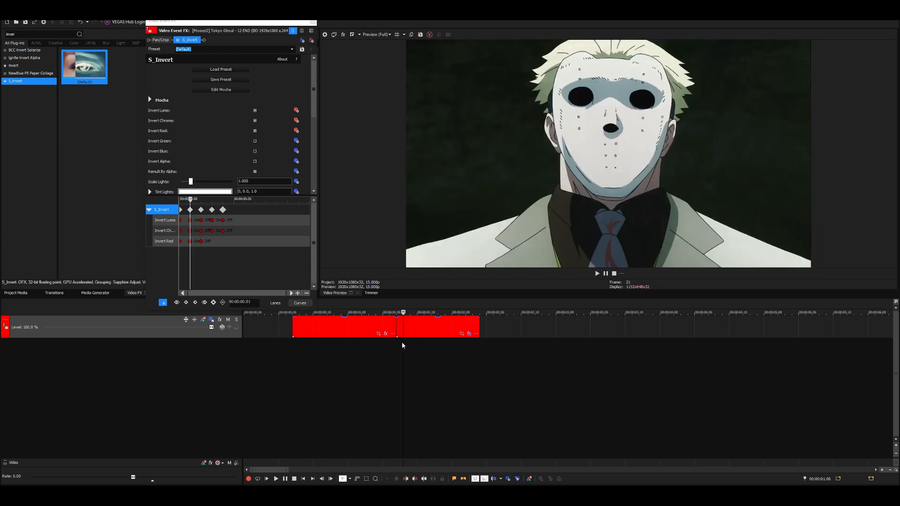
key(Left)
key(Right)
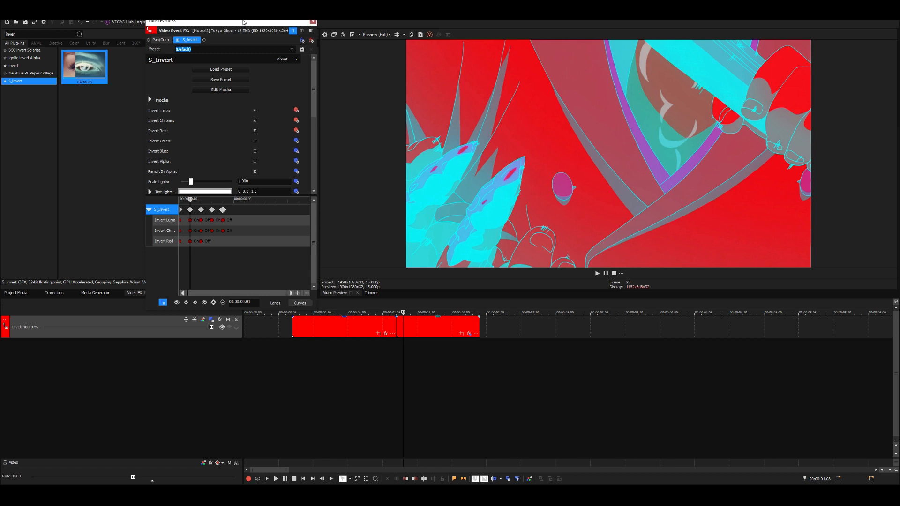
Step: Move the effect window clear of the effects list, bypass S_Invert, and go to 00:00:00.03 in the second clip
drag(247, 22, 307, 29)
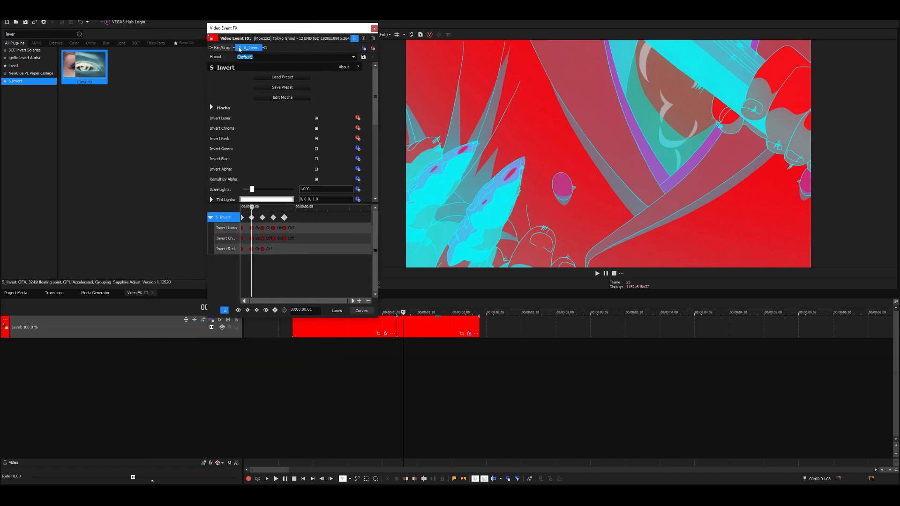
click(238, 49)
drag(275, 30, 242, 165)
click(417, 330)
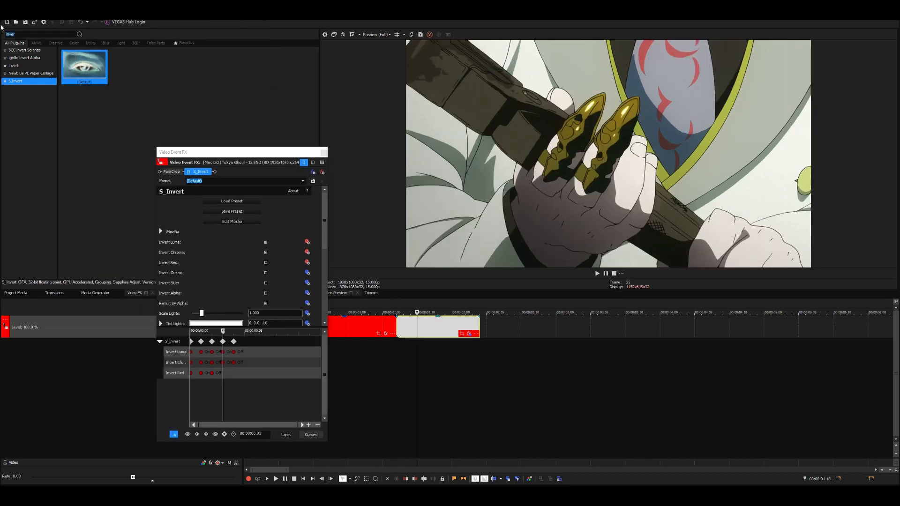
Step: Search the effects for "tint" and apply the red S_Tint preset 1 to the second clip
text(t)
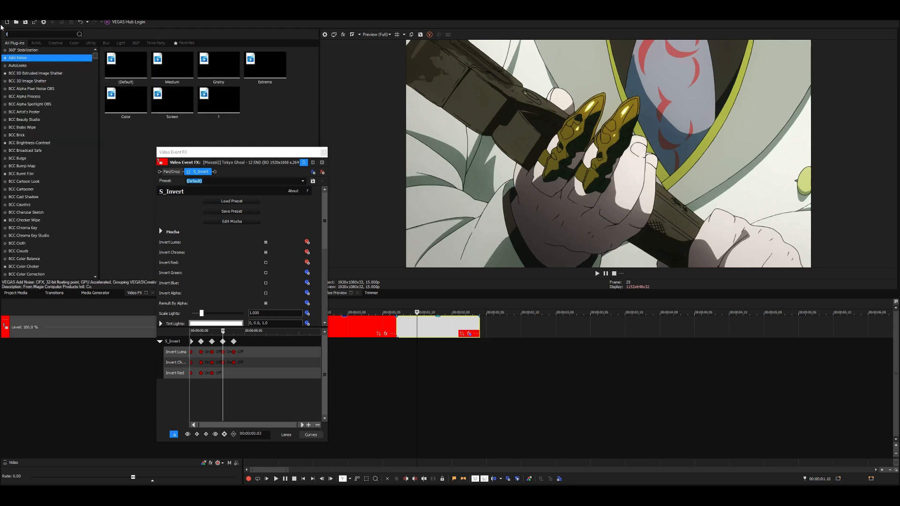
text(int)
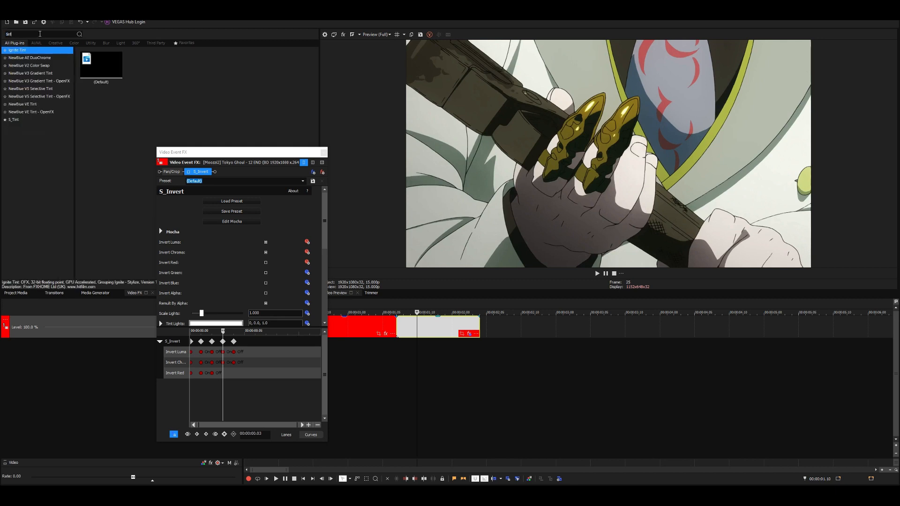
click(15, 120)
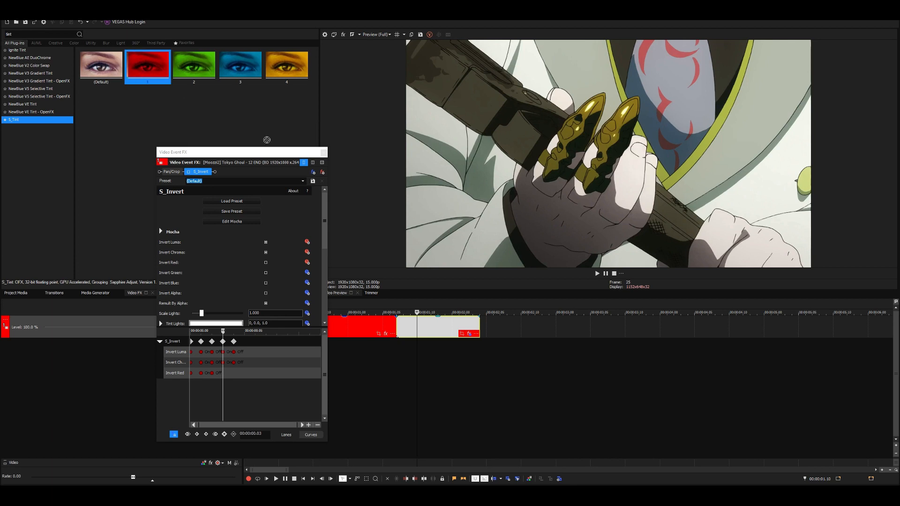
drag(430, 294, 427, 329)
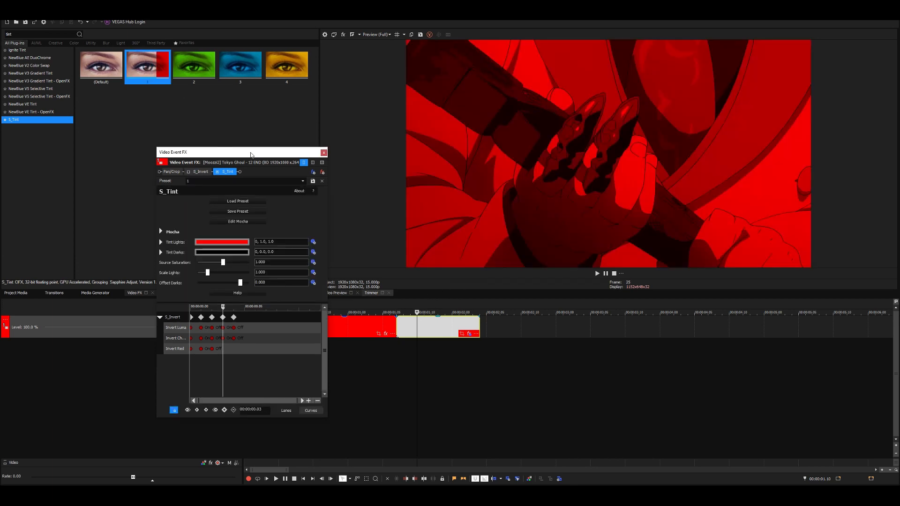
click(231, 243)
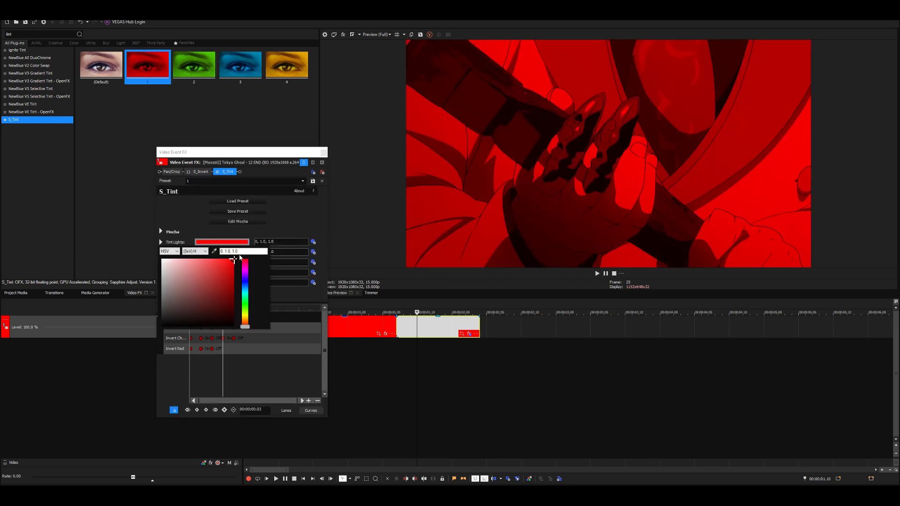
drag(247, 266, 243, 259)
click(297, 226)
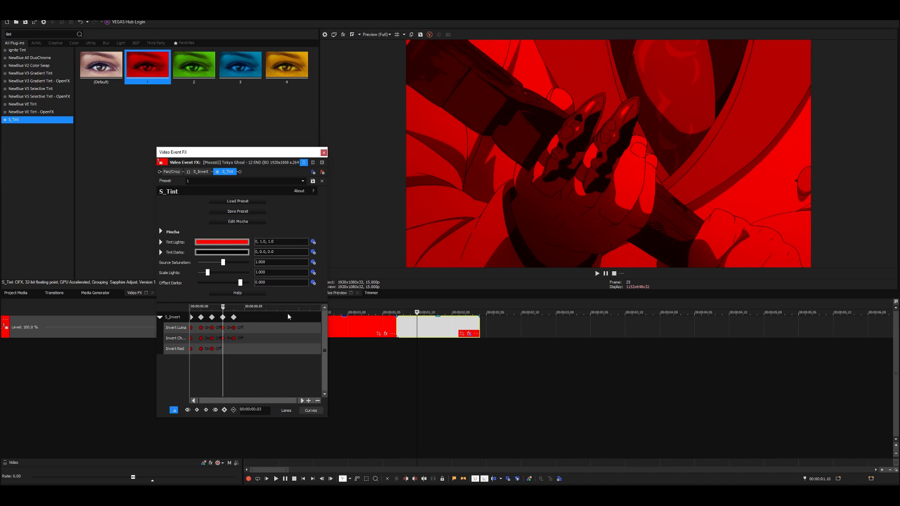
Step: Animate Tint Lights, moving its red keyframe to 00:00:00.01 and keyframing white (0, 0.0, 1.0) at 00:00:00.00
click(313, 242)
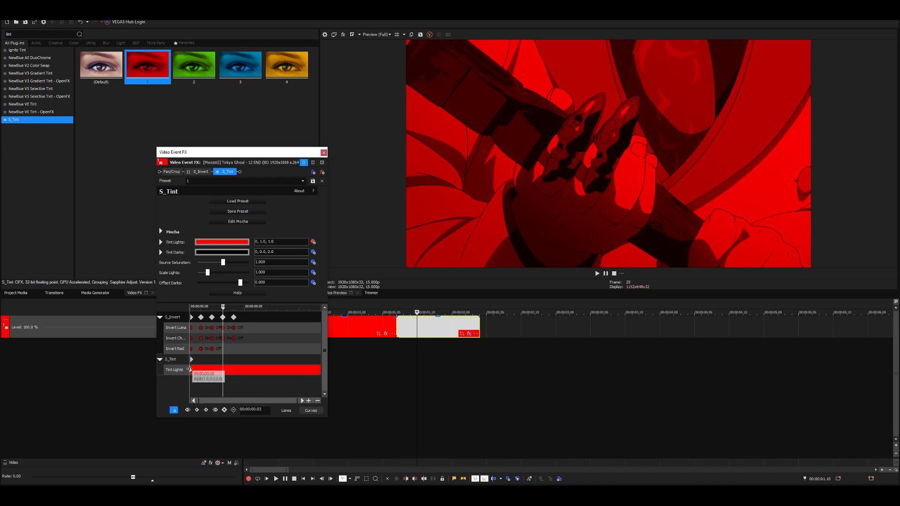
click(190, 370)
drag(191, 370, 202, 369)
click(237, 242)
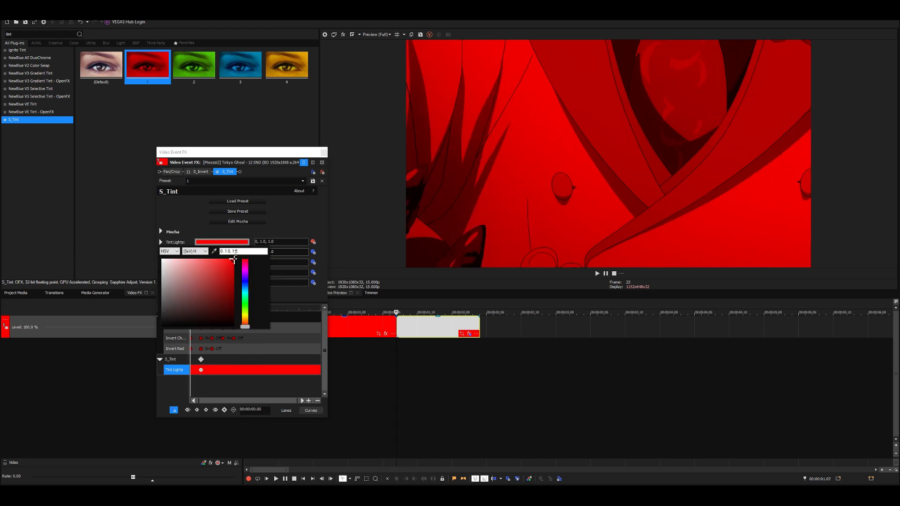
drag(234, 261, 132, 238)
Step: At 00:00:00.02, keyframe Tint Lights to white (0, 0.0, 1.0)
click(204, 373)
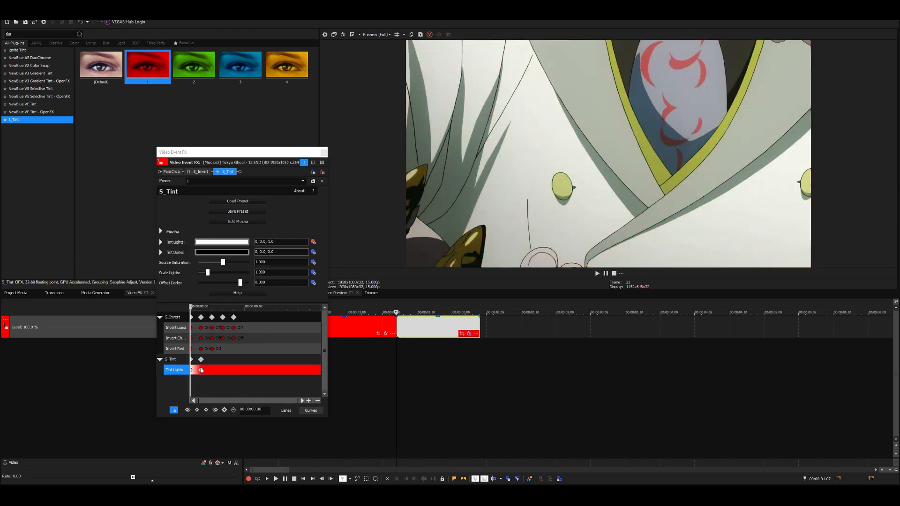
click(201, 370)
key(Right)
click(236, 242)
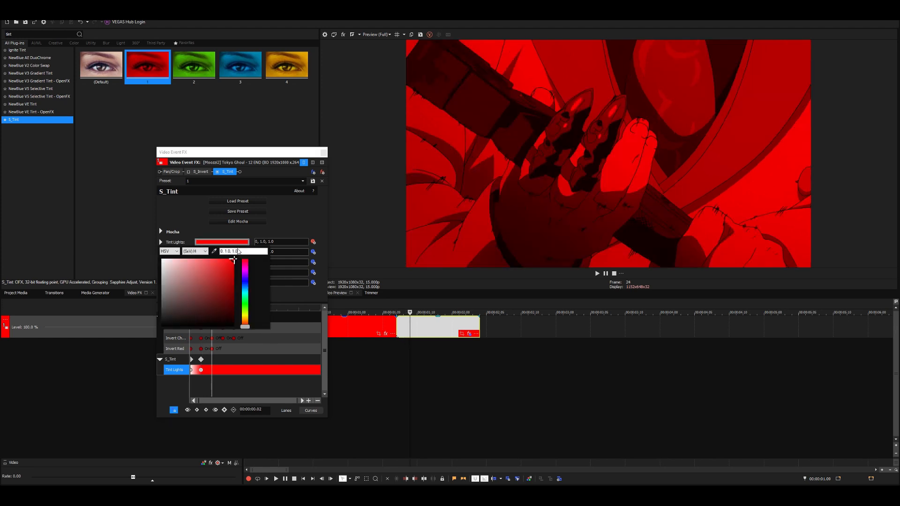
drag(234, 261, 129, 230)
Step: At 00:00:00.03, keyframe Tint Lights to red (0, 1.0, 1.0)
click(214, 371)
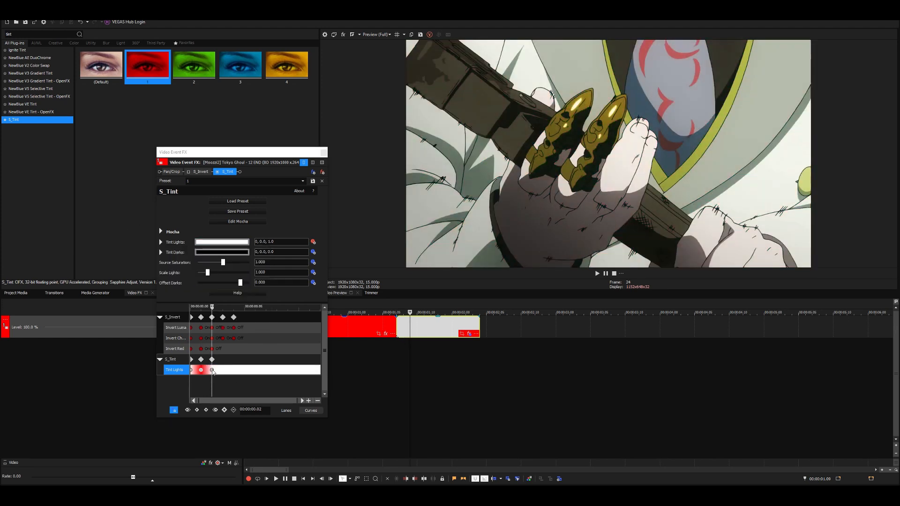
key(Right)
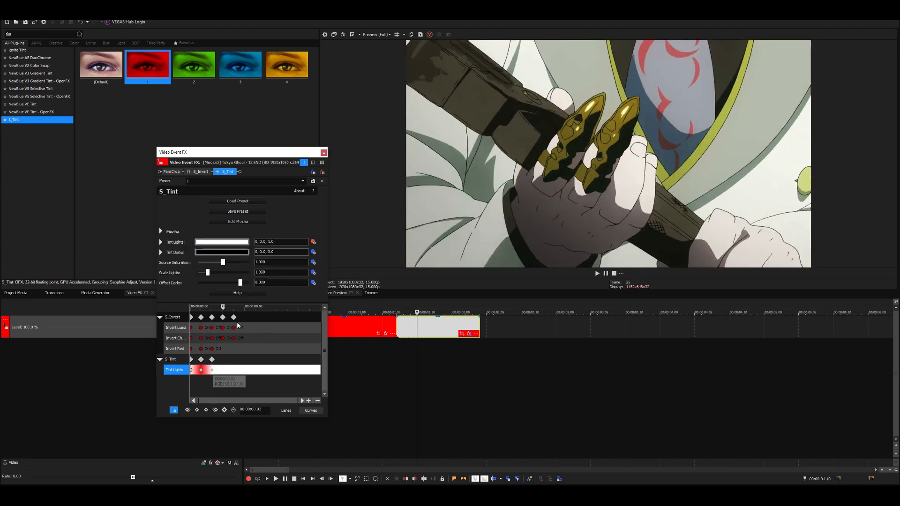
click(230, 242)
drag(162, 261, 234, 261)
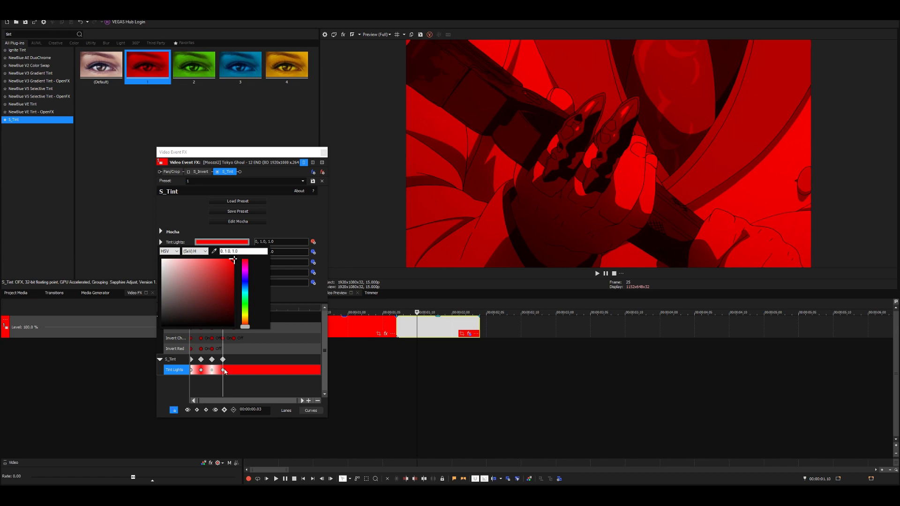
Step: At 00:00:00.04, keyframe Tint Lights back to white
click(224, 370)
key(Right)
click(227, 242)
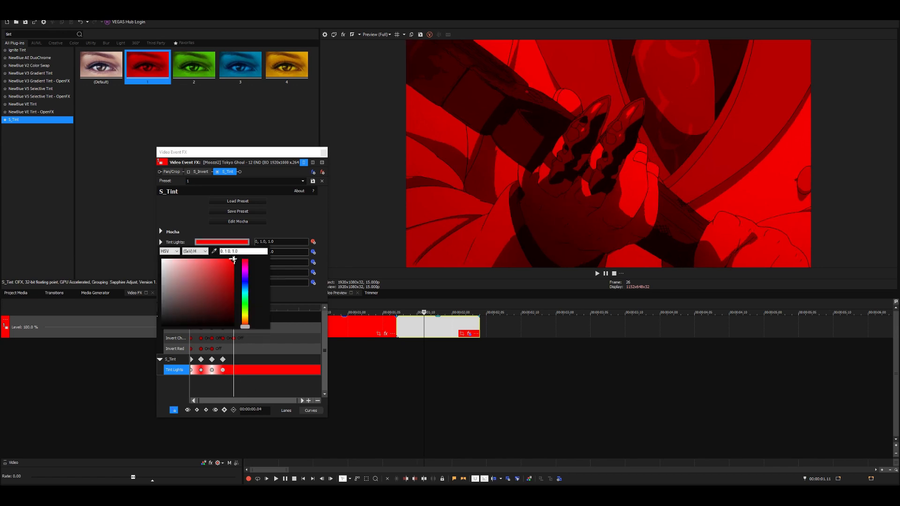
drag(233, 259, 162, 260)
Step: Play back the red tint flashes from a few frames before the second clip
click(376, 360)
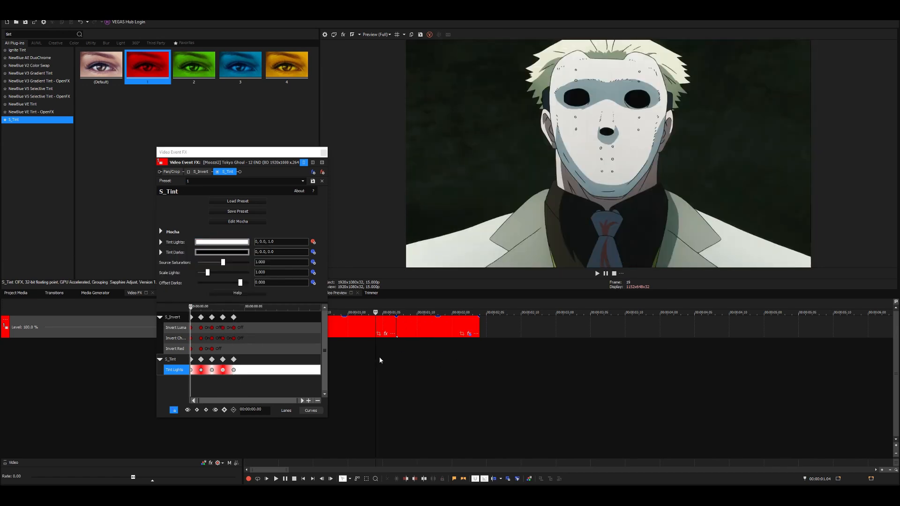
key(space)
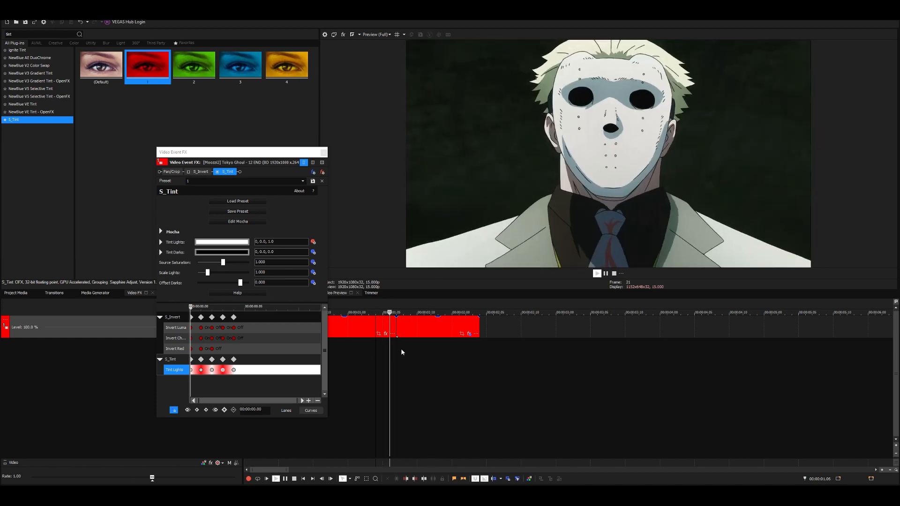
key(space)
key(space)
key(space)
Step: Turn S_Invert back on and step through the second clip's keyframed frames with both effects active
click(404, 346)
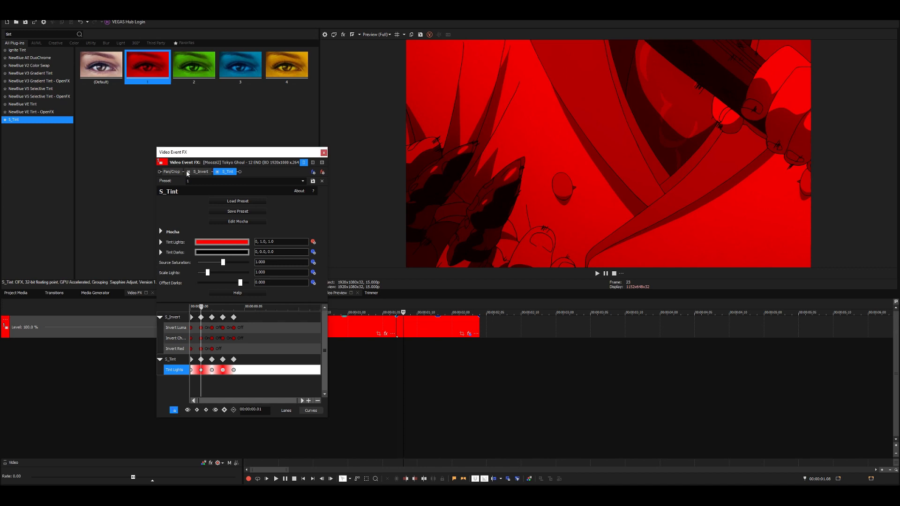
key(Left)
key(Right)
key(Right)
key(Right)
key(Right)
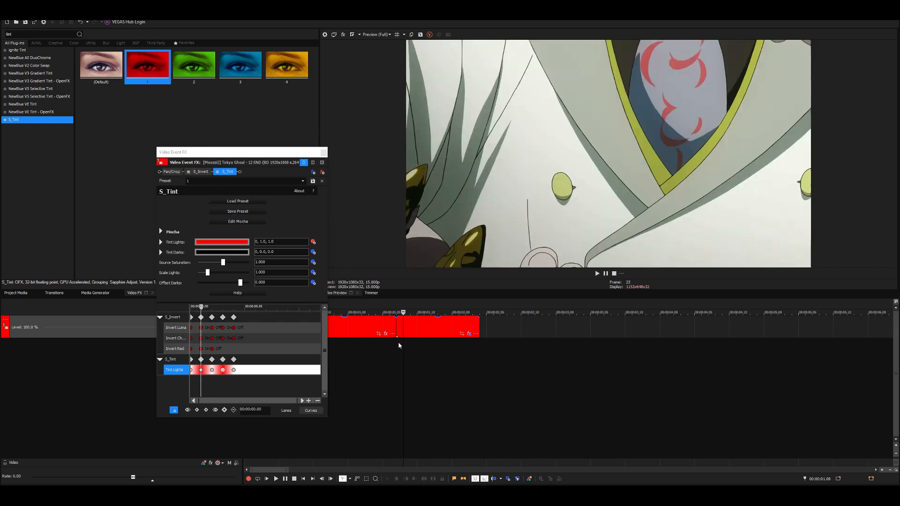
Step: Examine the combined invert and tint flashes frame by frame between 00:00:00.00 and 00:00:00.04
key(Left)
key(Right)
key(Right)
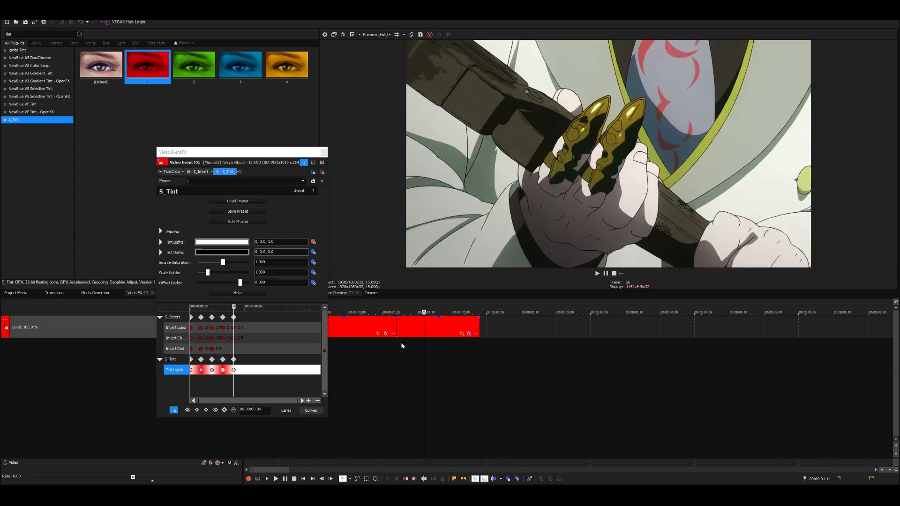
key(Left)
key(Left)
key(Left)
key(Left)
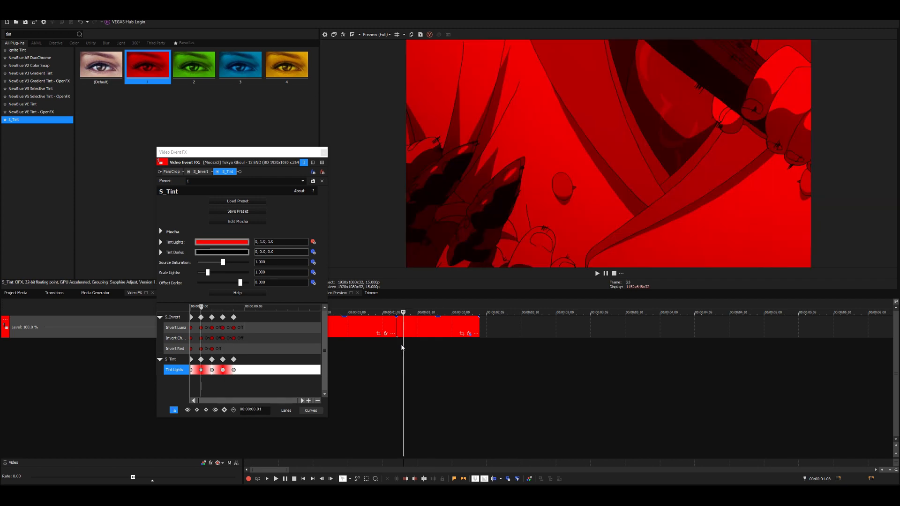
key(Right)
key(Left)
Step: Toggle S_Tint to compare its effect and try moving it ahead of S_Invert in the effect chain
click(216, 172)
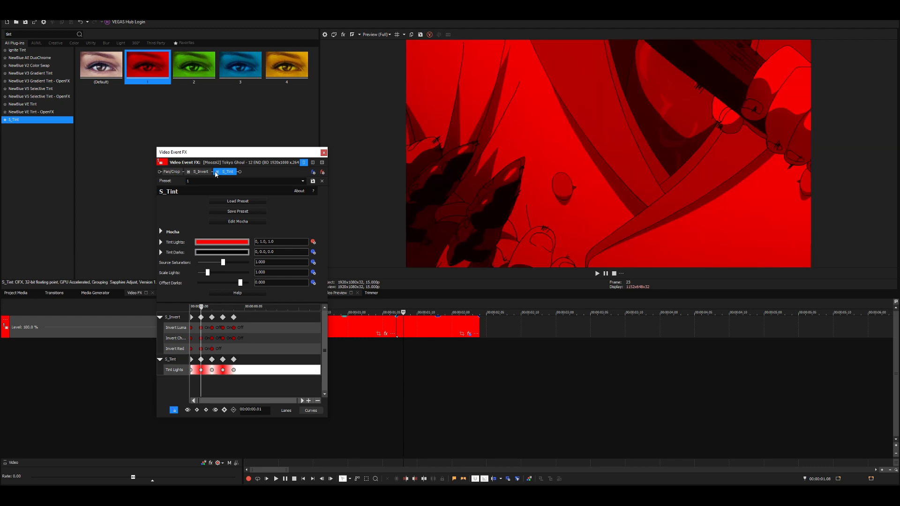
click(216, 173)
drag(225, 173, 193, 172)
Step: Examine the second clip's opening frames up to 00:00:00.05 with S_Tint placed before S_Invert
click(409, 346)
key(Left)
key(Left)
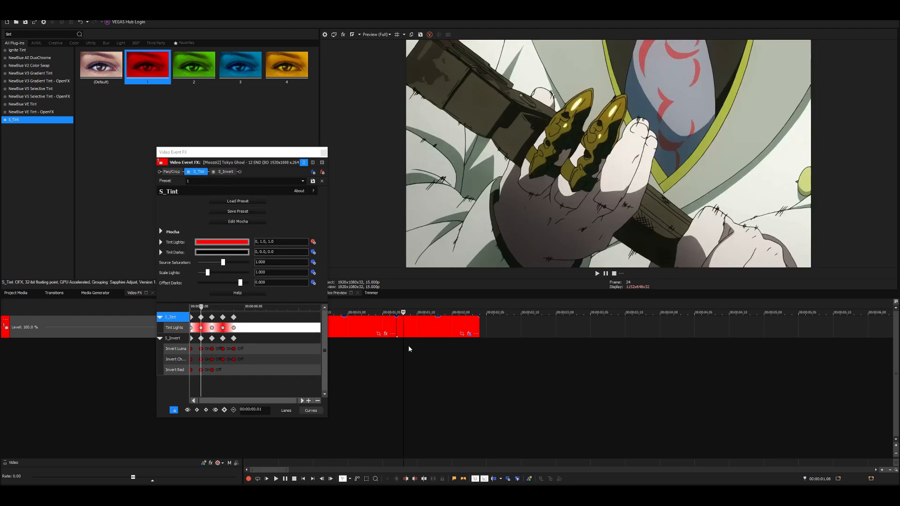
key(Right)
key(Right)
key(Right)
key(Right)
key(Right)
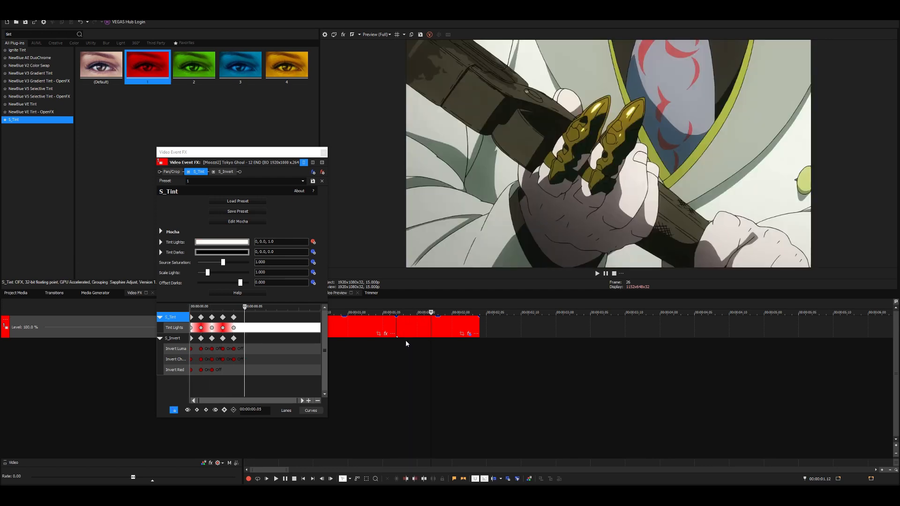
Step: Play back the cut repeatedly from two frames before the second clip with the reordered effects
click(382, 346)
key(space)
key(space)
key(space)
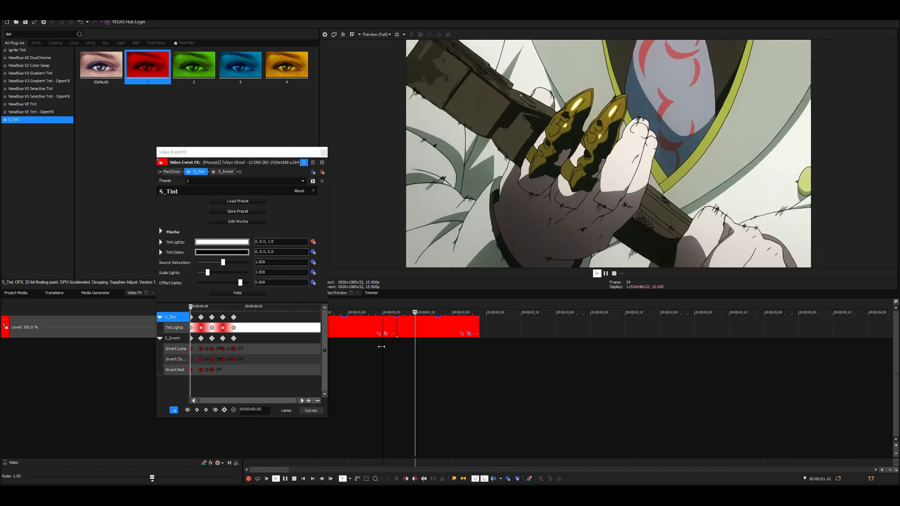
key(space)
key(space)
key(space)
Step: At 00:00:00.01, move S_Tint back behind S_Invert in the effect chain
click(402, 353)
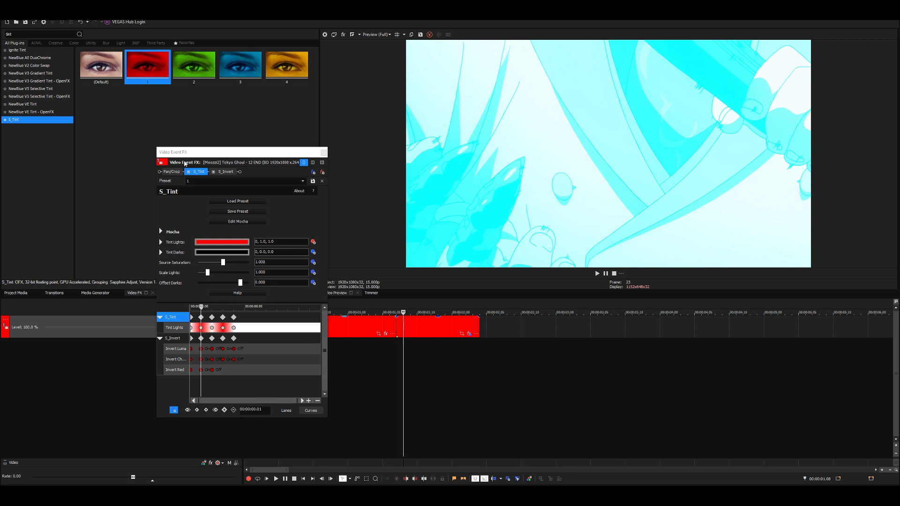
drag(198, 172, 223, 173)
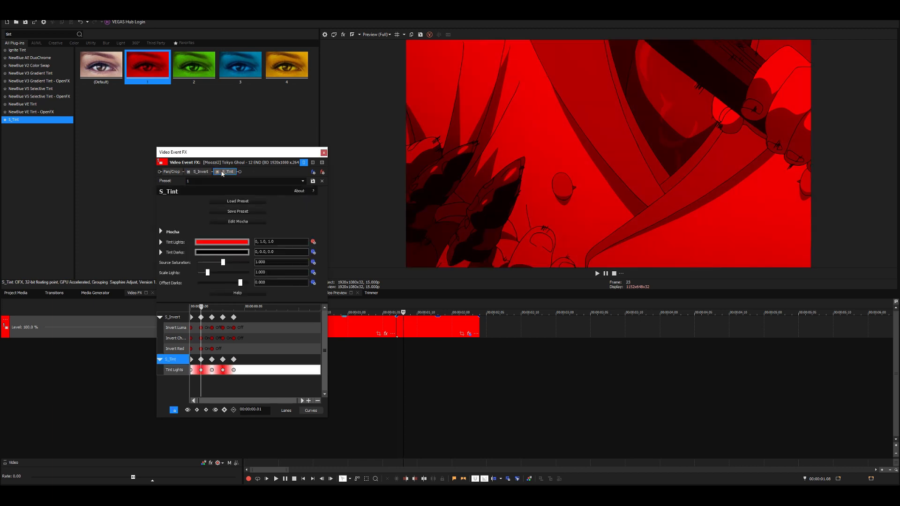
Step: Delete the red Tint Lights keyframe at 00:00:00.01, keeping the red one at 00:00:00.03
click(222, 370)
key(Left)
key(Left)
key(Left)
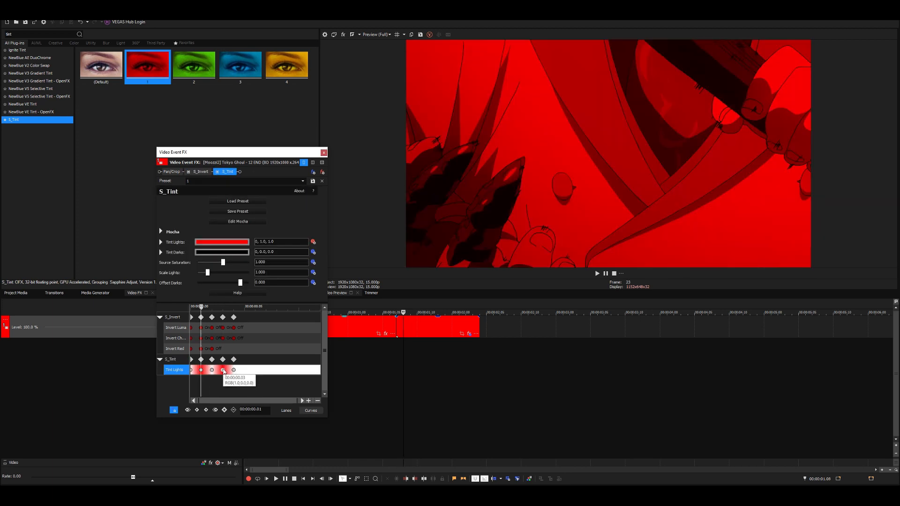
key(Right)
key(Delete)
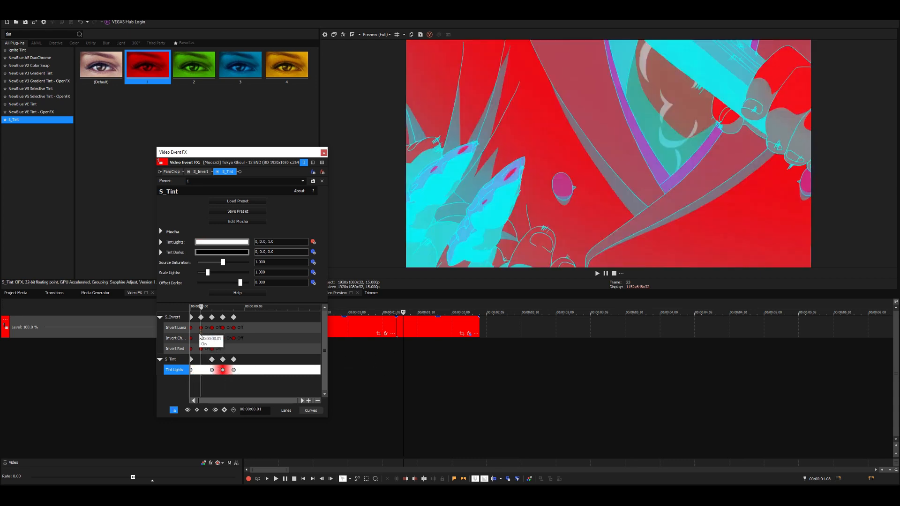
click(402, 346)
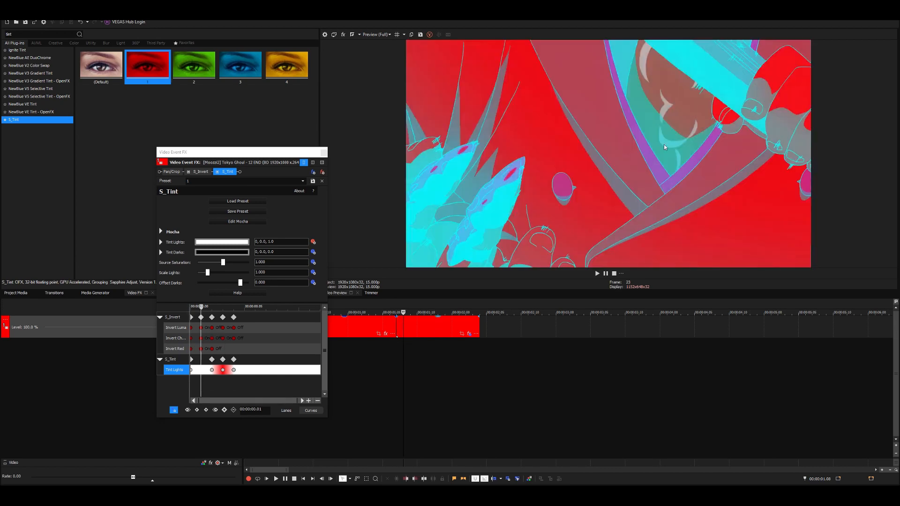
Step: Play back the cut and examine the second clip's opening frames from 00:00:00.00 to 00:00:00.02 with S_Tint behind S_Invert
key(space)
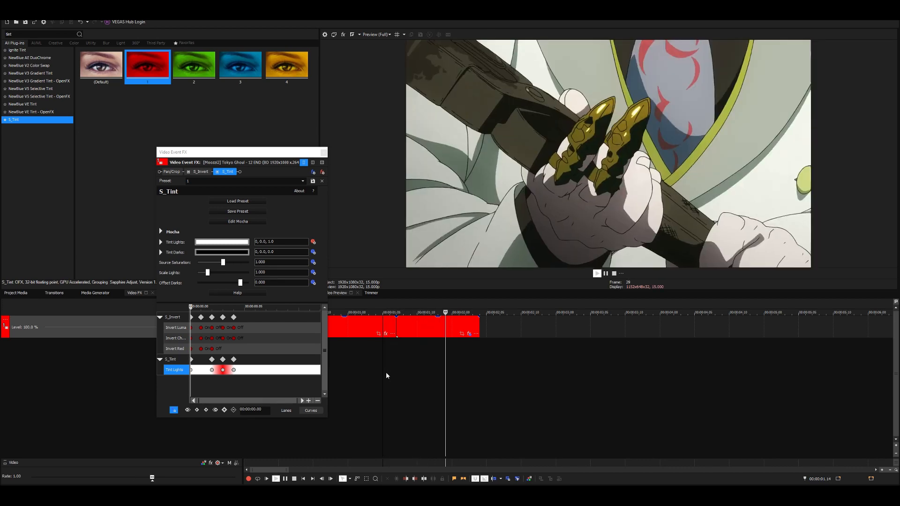
key(space)
click(407, 363)
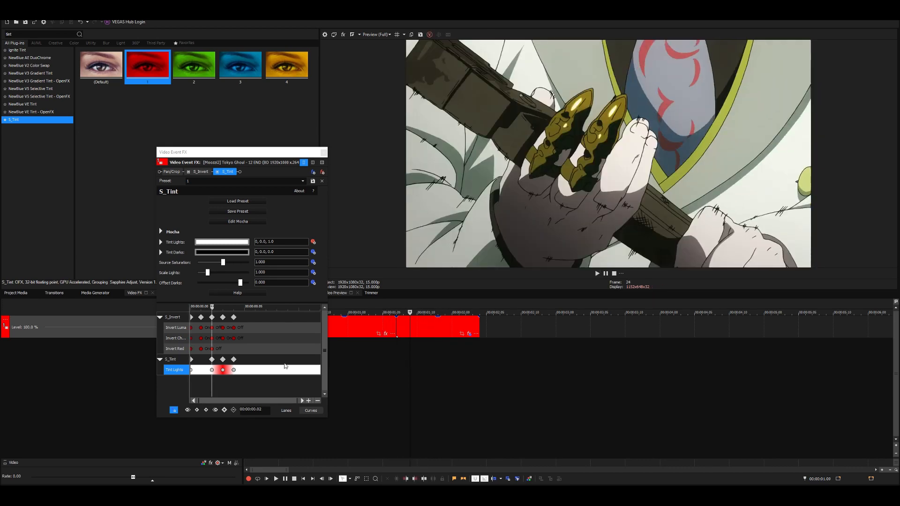
click(191, 369)
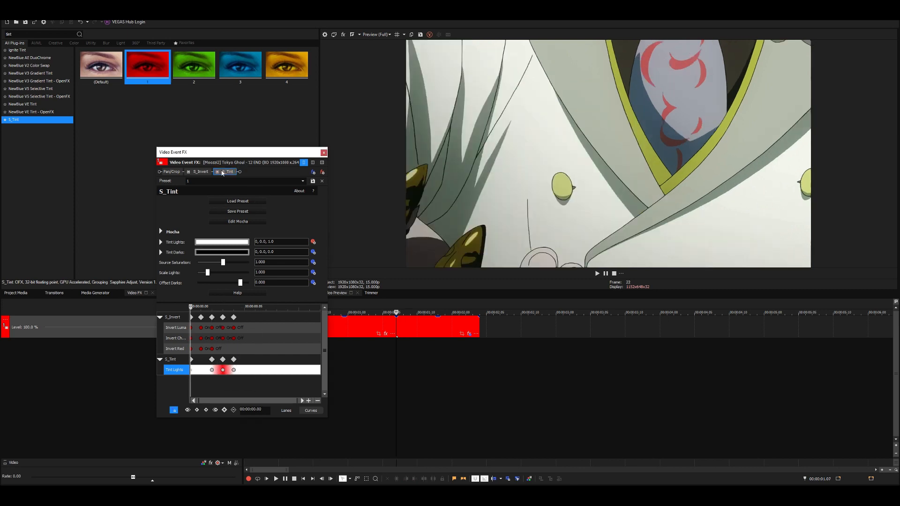
click(219, 174)
click(405, 345)
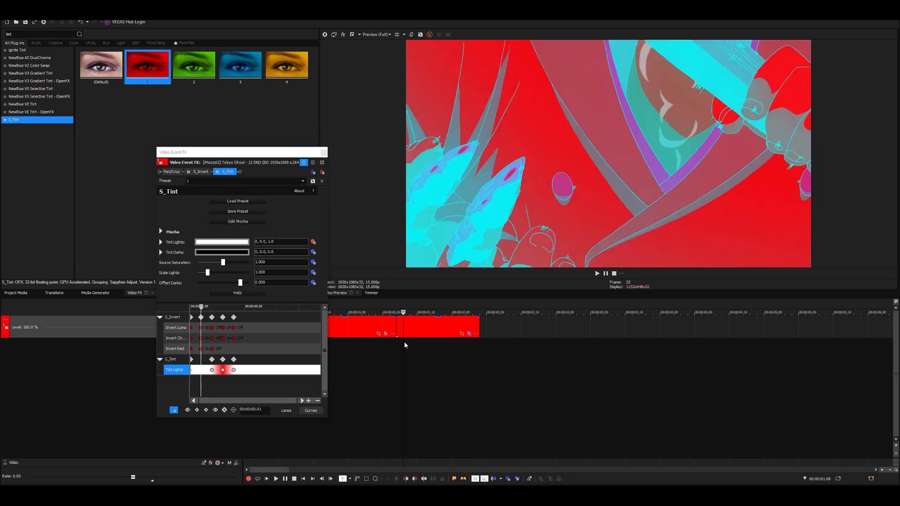
click(389, 345)
key(space)
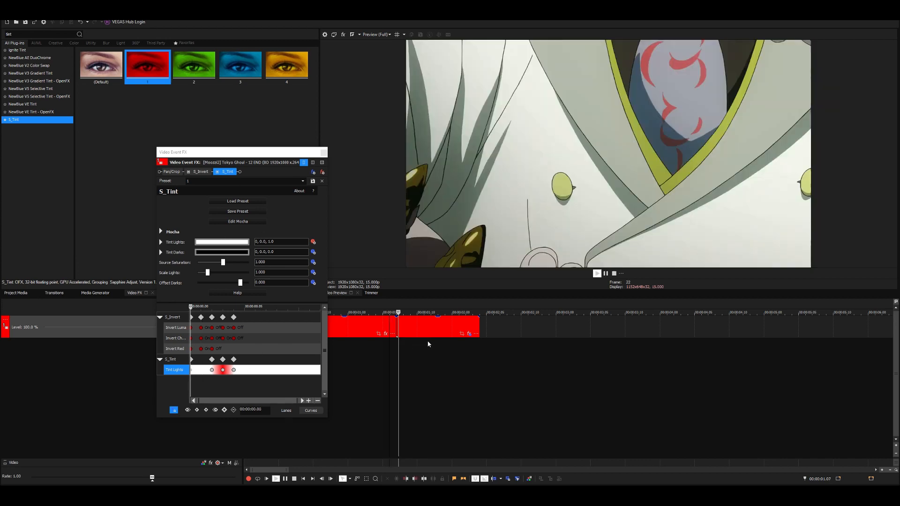
key(space)
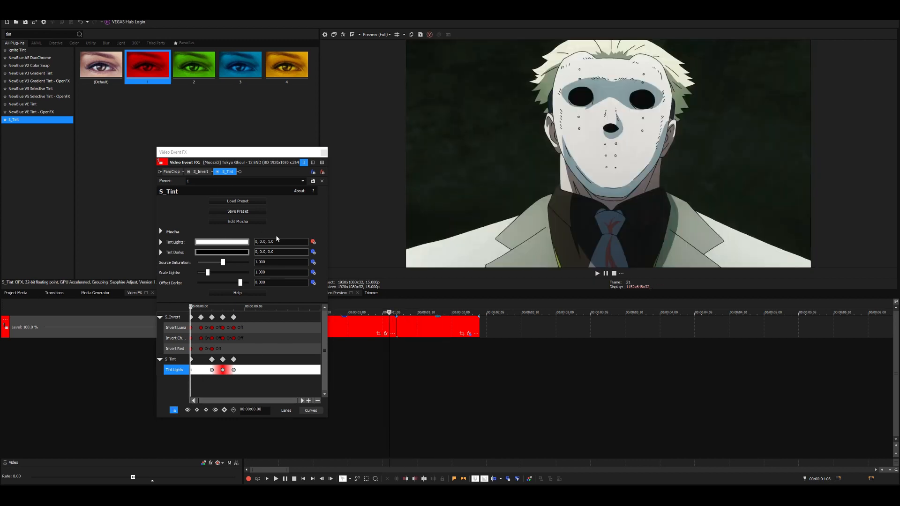
click(402, 347)
click(404, 346)
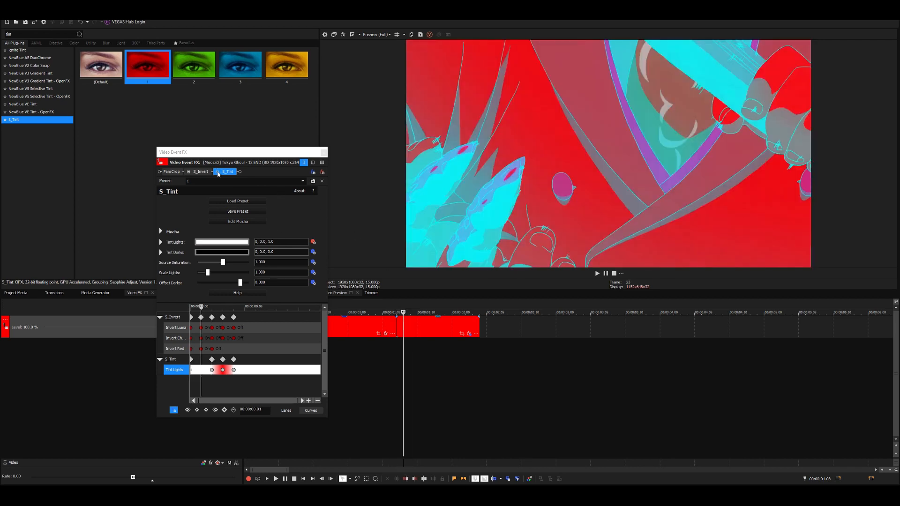
Step: Bypass the S_Tint and S_Invert effects on the second clip, comparing the opening frames and playback while switching them
click(217, 174)
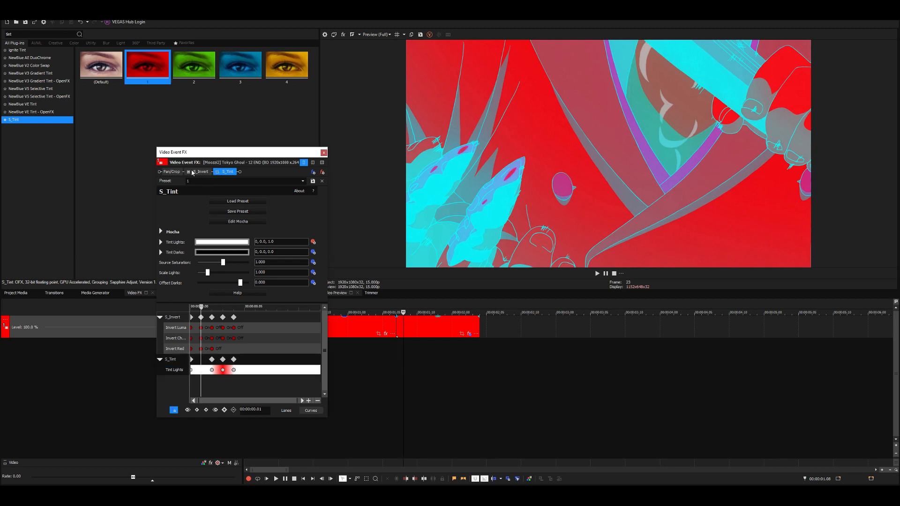
click(189, 172)
click(408, 348)
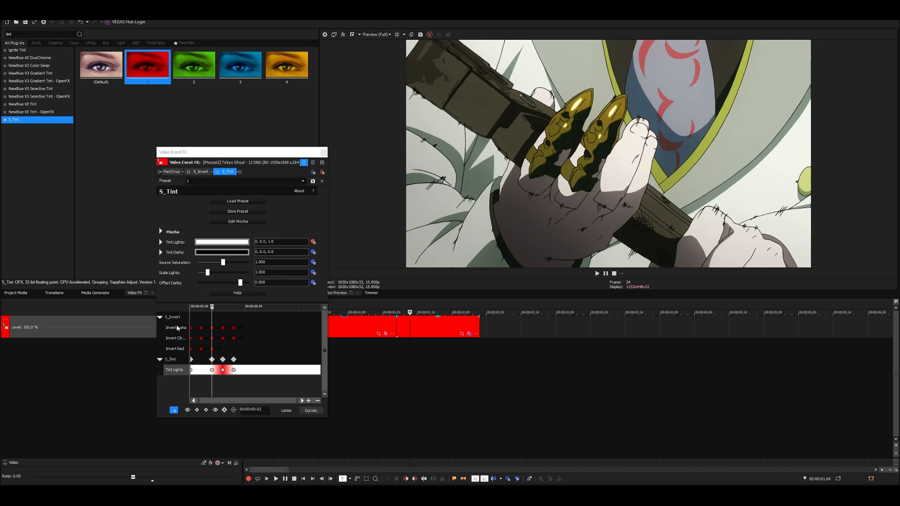
click(188, 172)
click(377, 361)
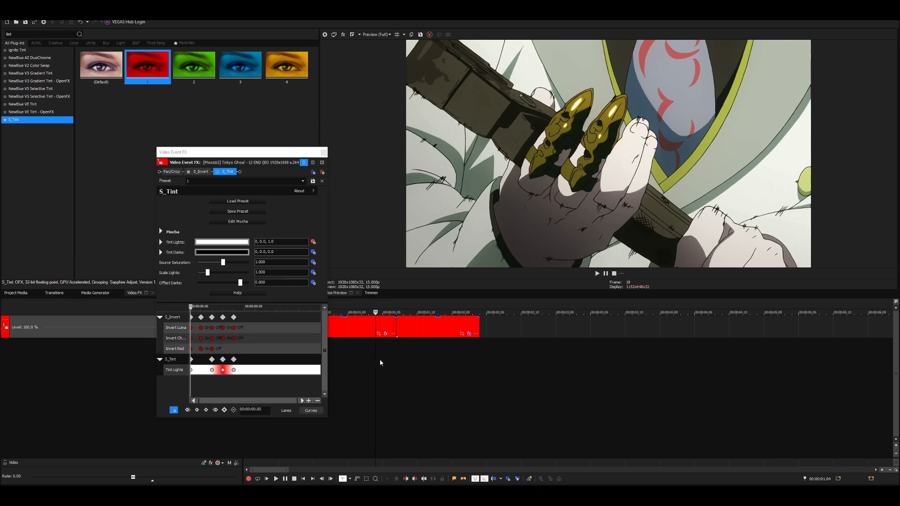
key(space)
key(space)
click(404, 355)
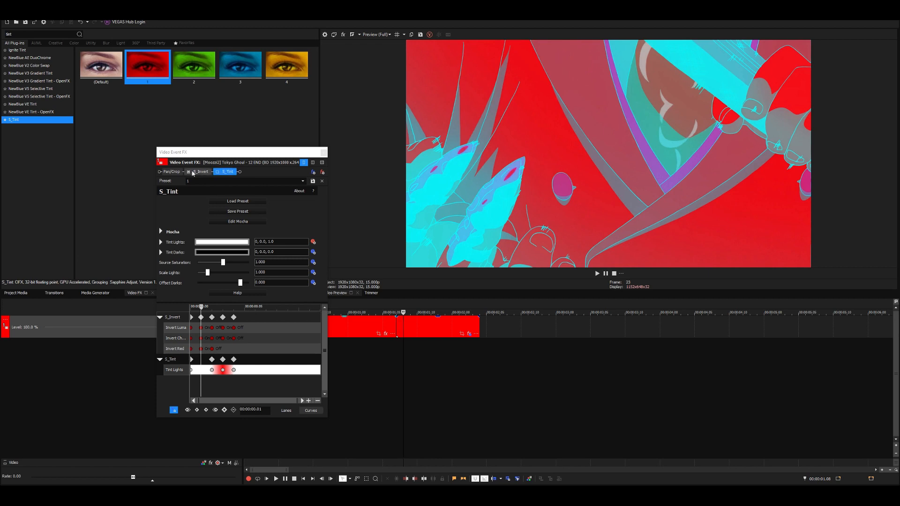
click(189, 171)
Step: Search the plug-ins for "scan" and apply S_ScanLines with preset 1 to the second clip
click(413, 336)
click(404, 333)
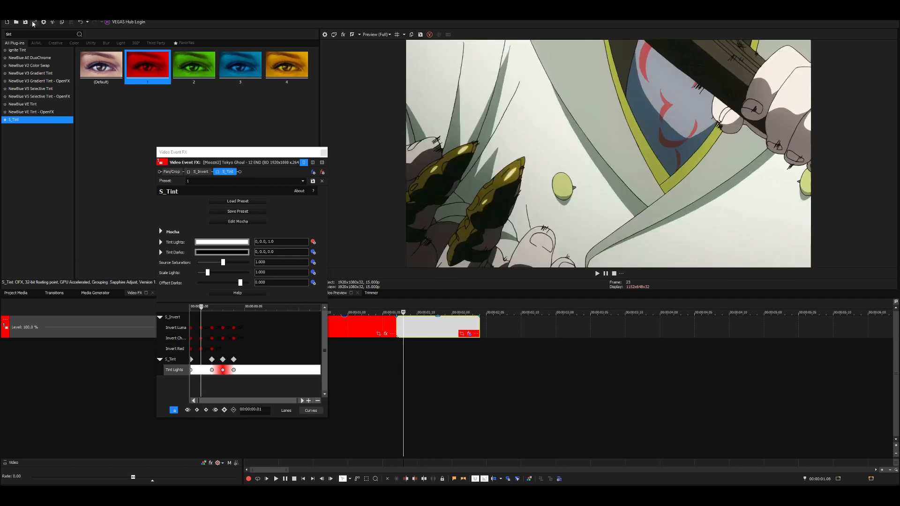
drag(29, 34, 1, 29)
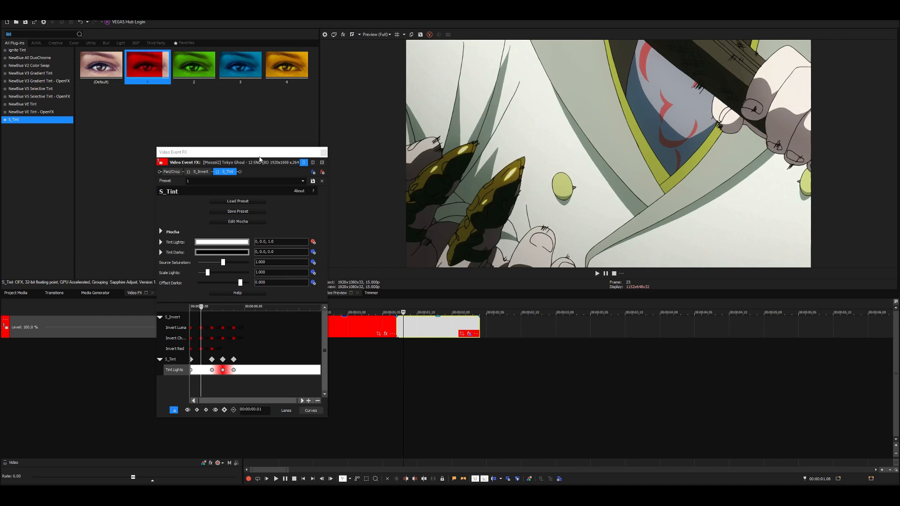
text(scan)
click(21, 81)
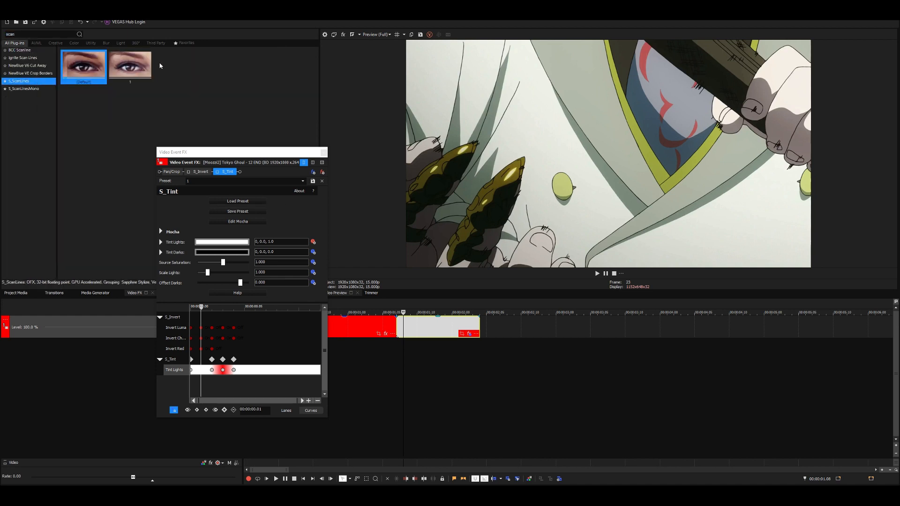
click(125, 77)
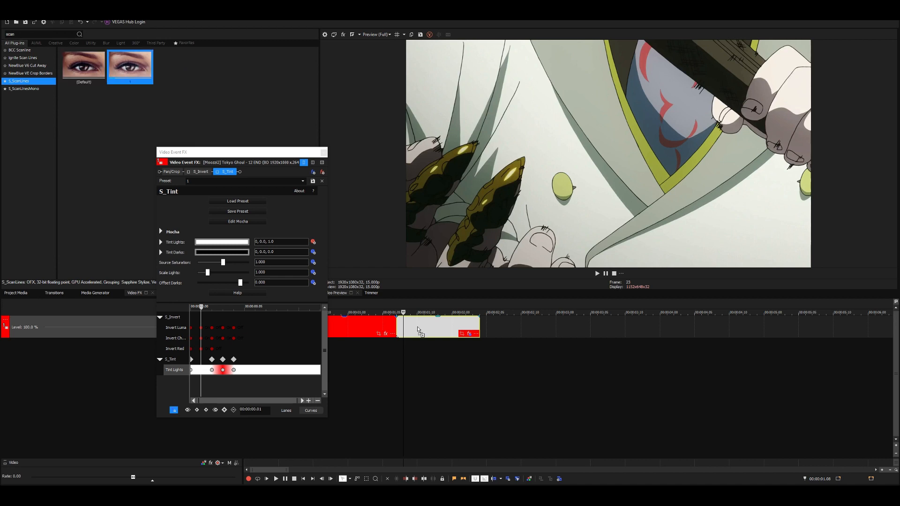
drag(125, 65, 248, 55)
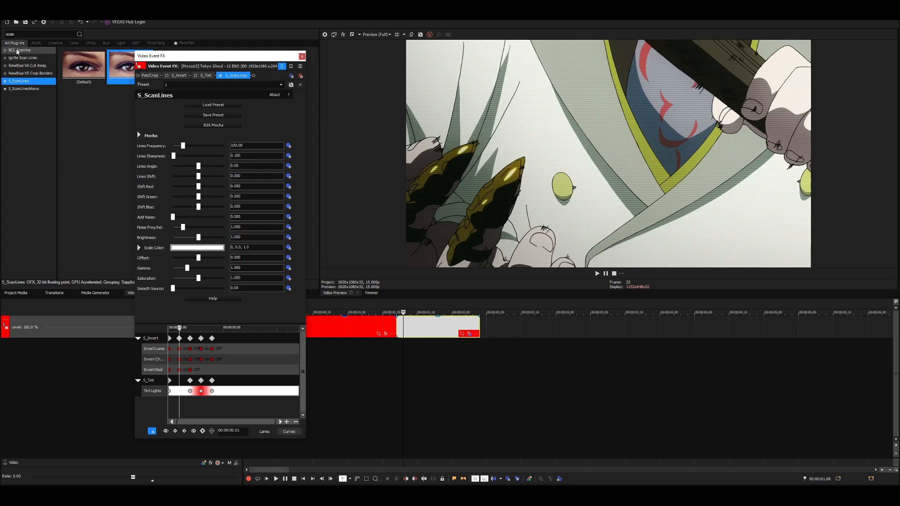
click(19, 51)
drag(79, 67, 236, 256)
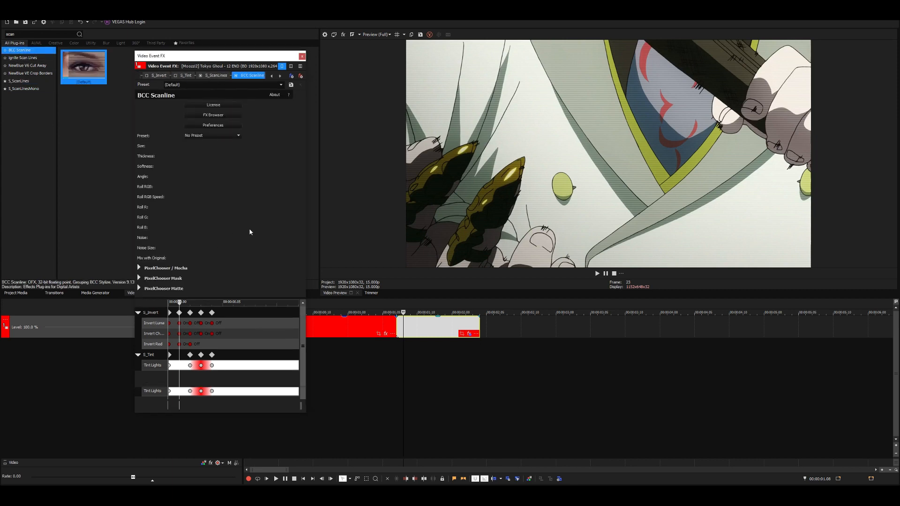
drag(174, 257, 225, 257)
drag(357, 257, 172, 258)
click(300, 75)
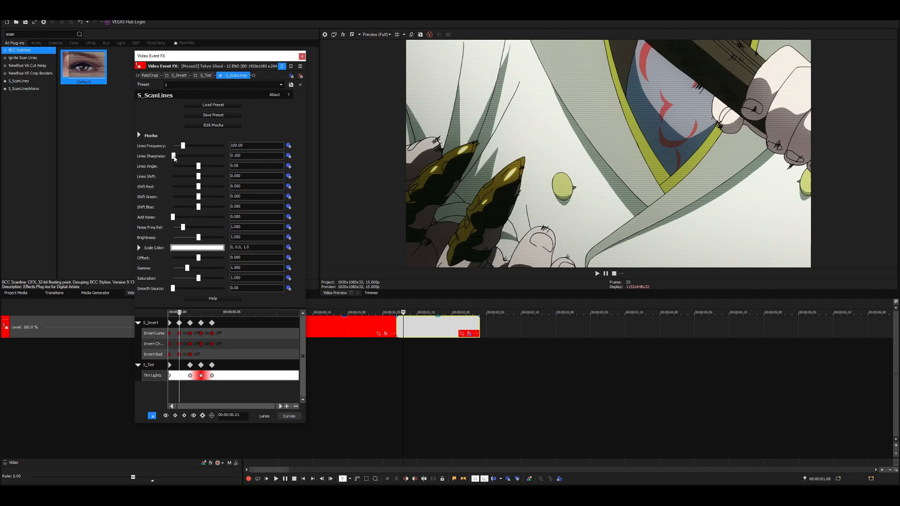
Step: Try out the S_ScanLines Lines Sharpness, set it to 0.000, and enable keyframe animation for it
drag(174, 157, 184, 157)
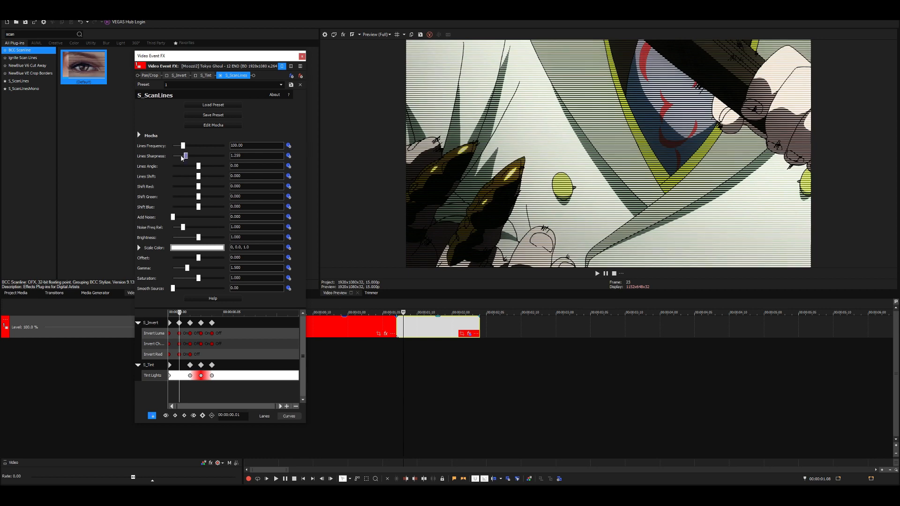
drag(186, 156, 145, 158)
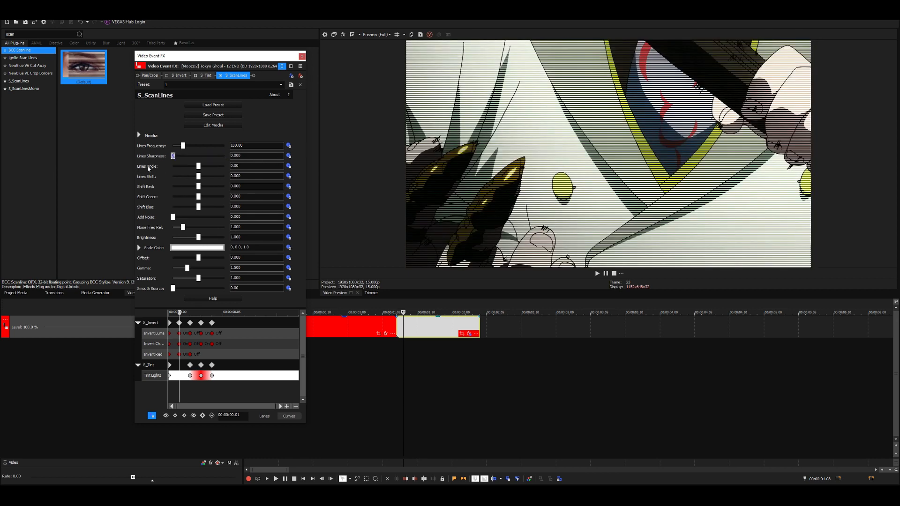
click(288, 155)
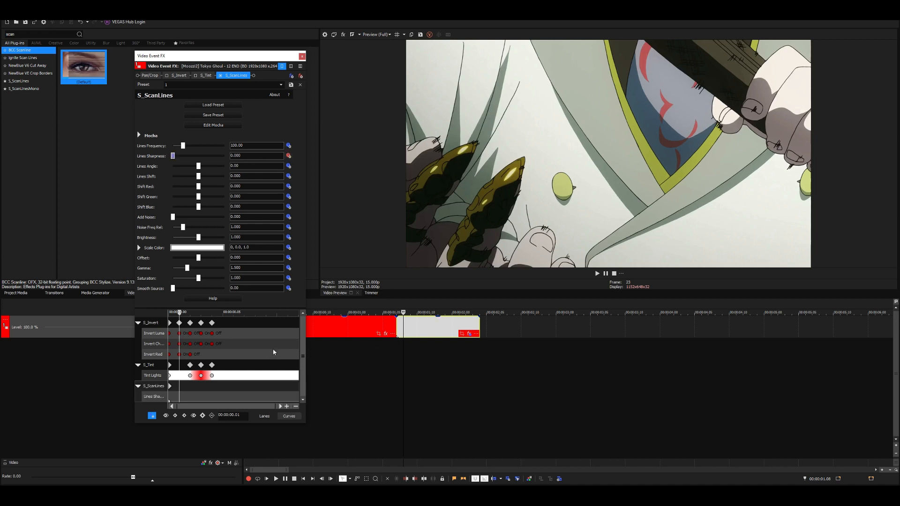
drag(276, 308, 276, 270)
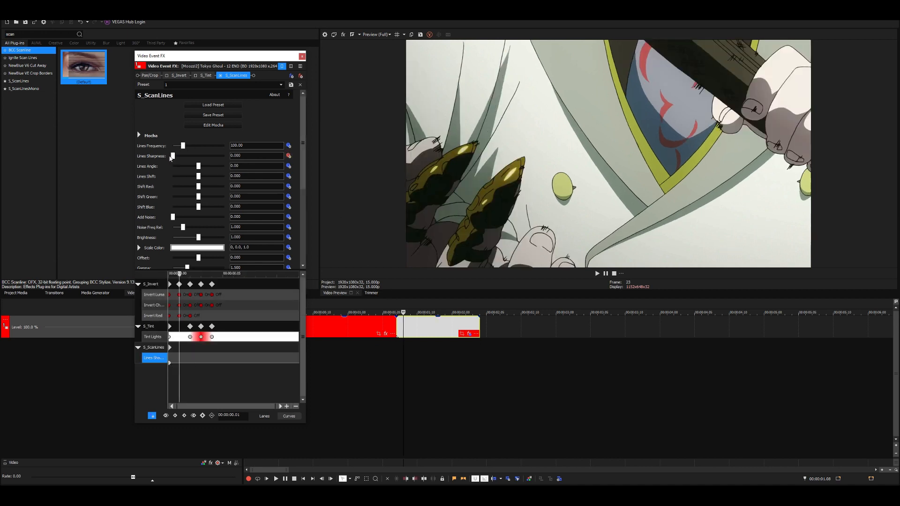
Step: Keyframe Lines Sharpness to 5.000 at 00:00:00.01 and 00:00:00.03, and to 0.000 at 00:00:00.02 and 00:00:00.04
drag(173, 155, 226, 156)
click(180, 353)
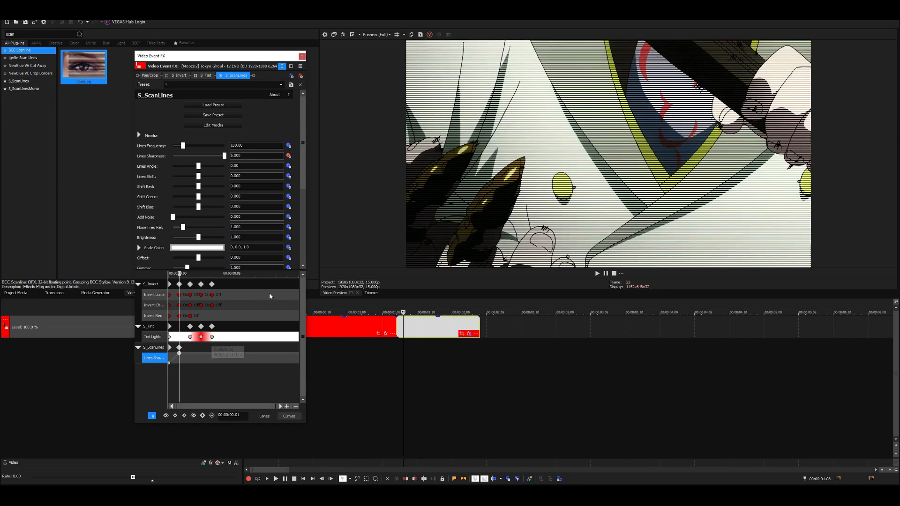
key(Right)
drag(224, 156, 173, 156)
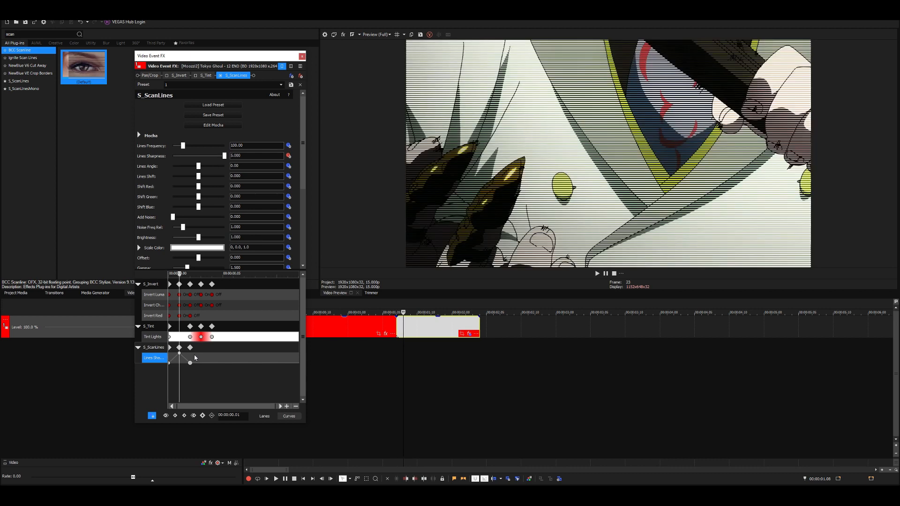
key(Right)
mouse_move(173, 155)
mouse_down()
mouse_move(224, 156)
mouse_move(173, 155)
mouse_up()
key(Right)
Step: Play back the cut into the second clip with only the keyframed scan lines active
click(396, 350)
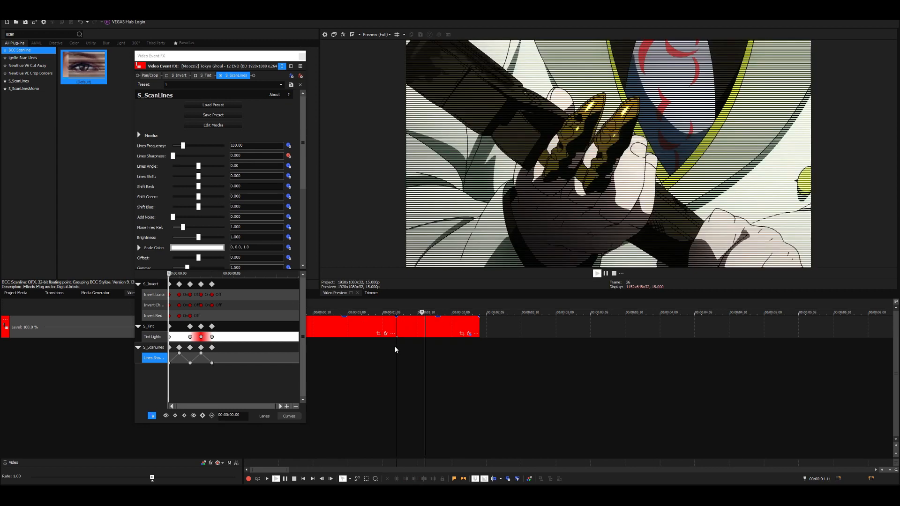
key(space)
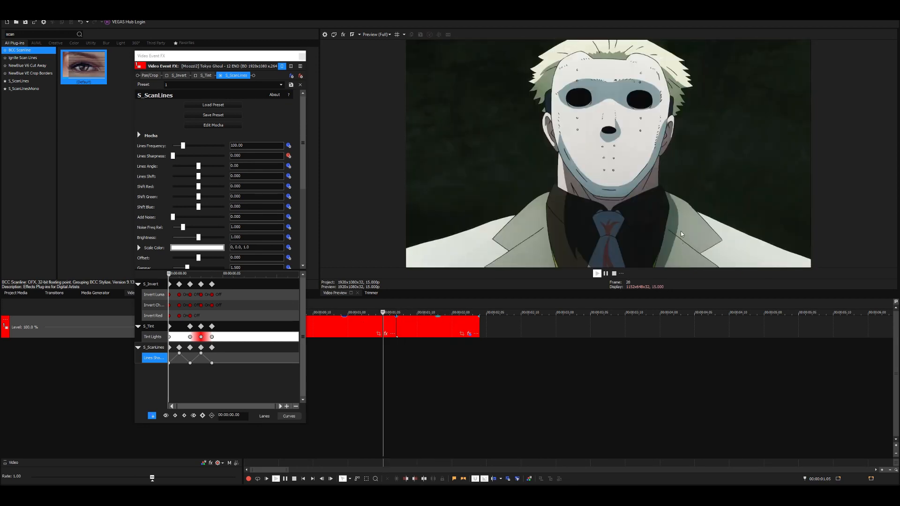
key(space)
Step: Re-enable S_Tint and S_Invert on the second clip, checking the opening frames and playback between the two
click(401, 348)
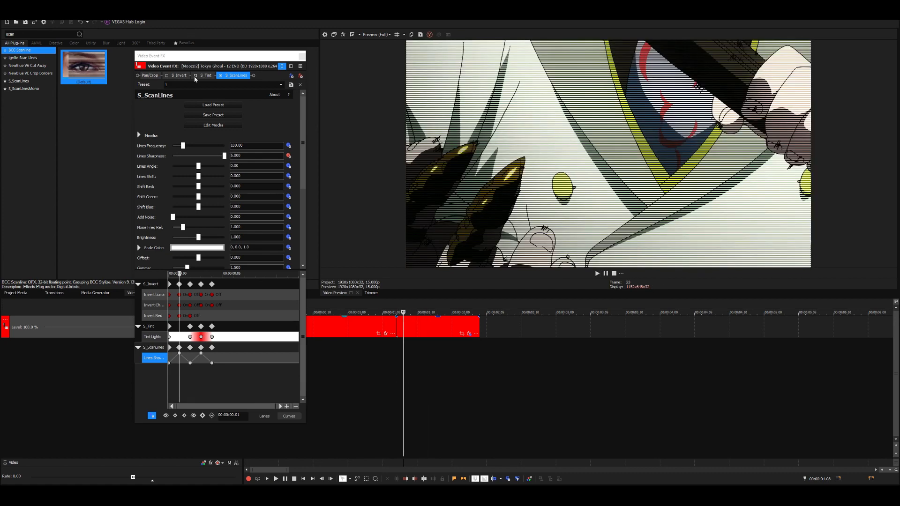
click(399, 349)
key(Right)
key(Right)
key(Right)
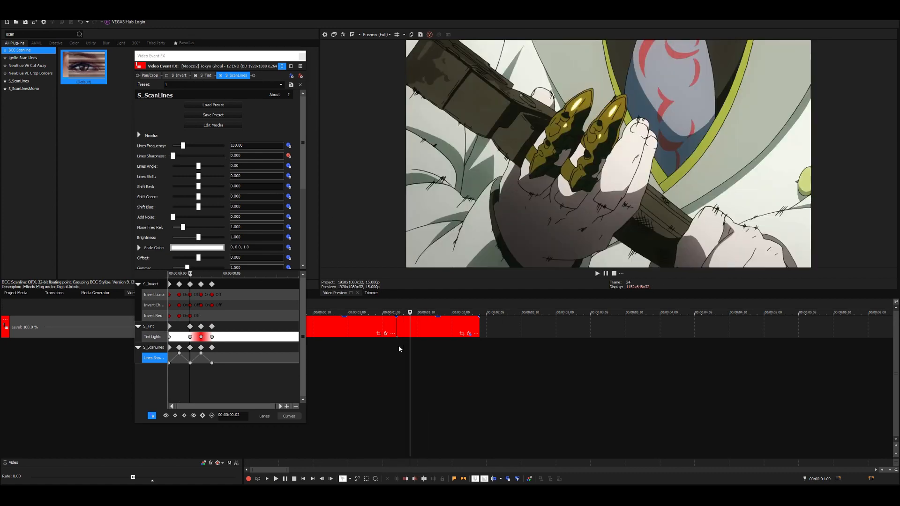
key(Left)
key(space)
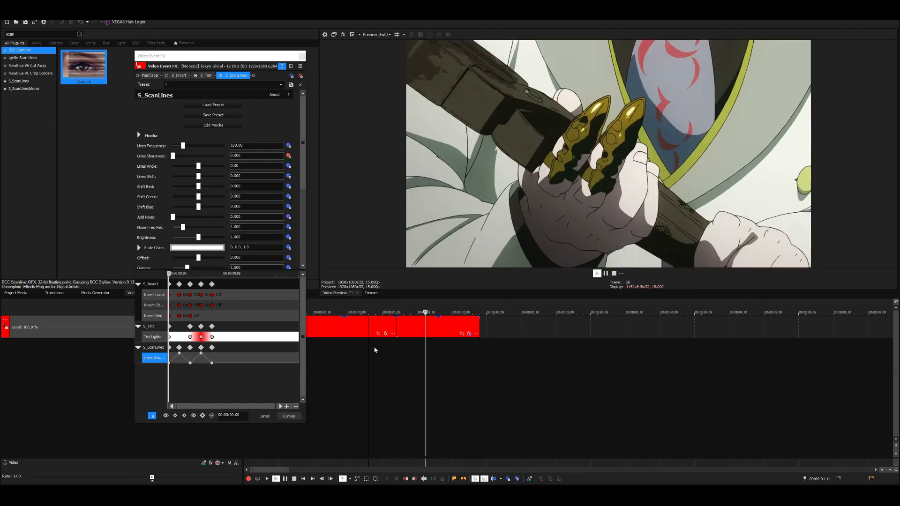
key(space)
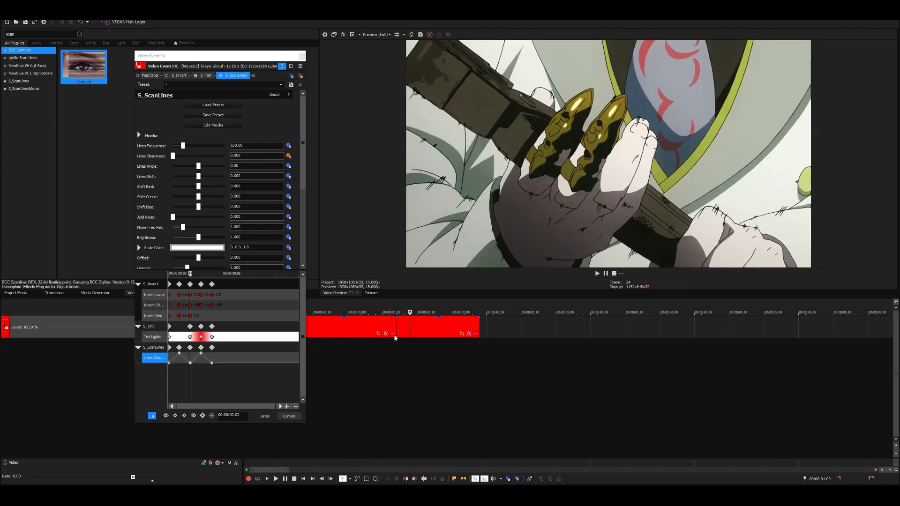
click(167, 75)
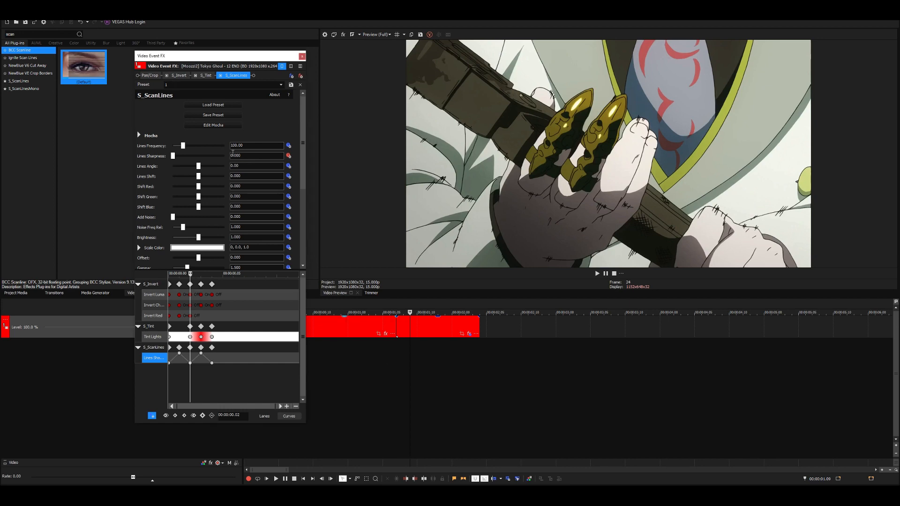
Step: Play back the cut and examine the second clip's frames up to 00:00:00.03 with S_Invert, S_Tint and S_ScanLines all active
click(389, 350)
key(space)
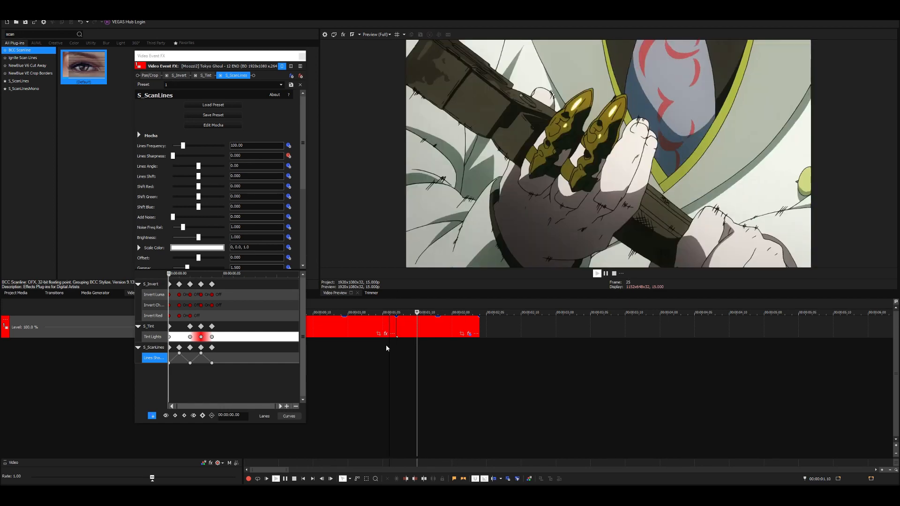
key(space)
click(396, 348)
click(404, 345)
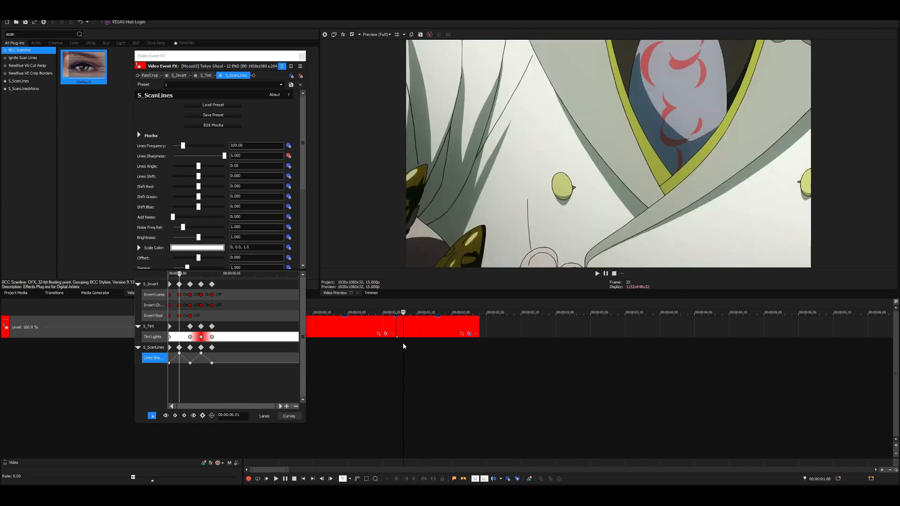
key(Right)
key(Right)
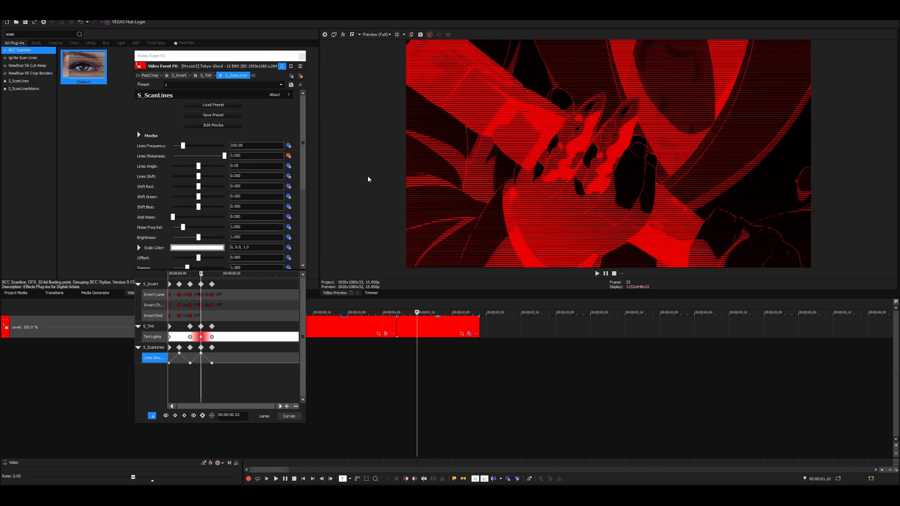
key(Left)
key(Left)
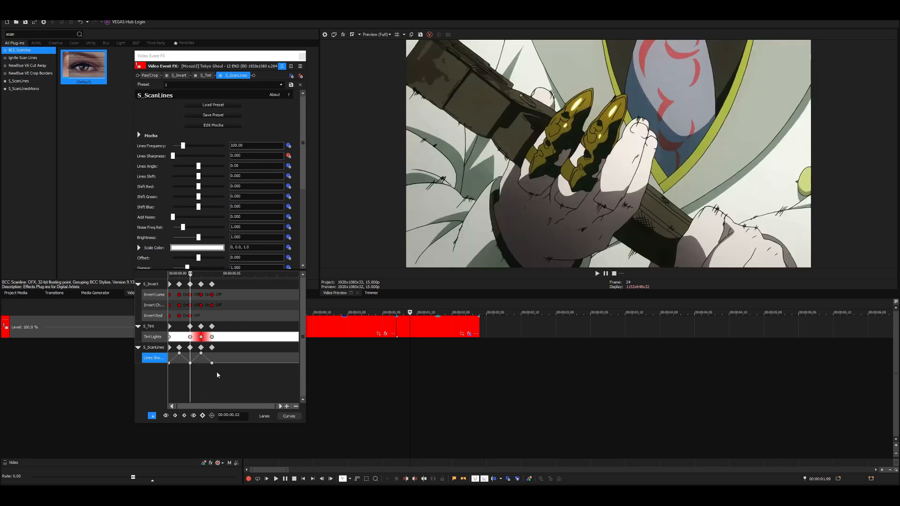
Step: Examine the second clip's frames from 00:00:00.01 to 00:00:00.04 with the combined invert, tint and scan-line effects
key(Right)
key(Right)
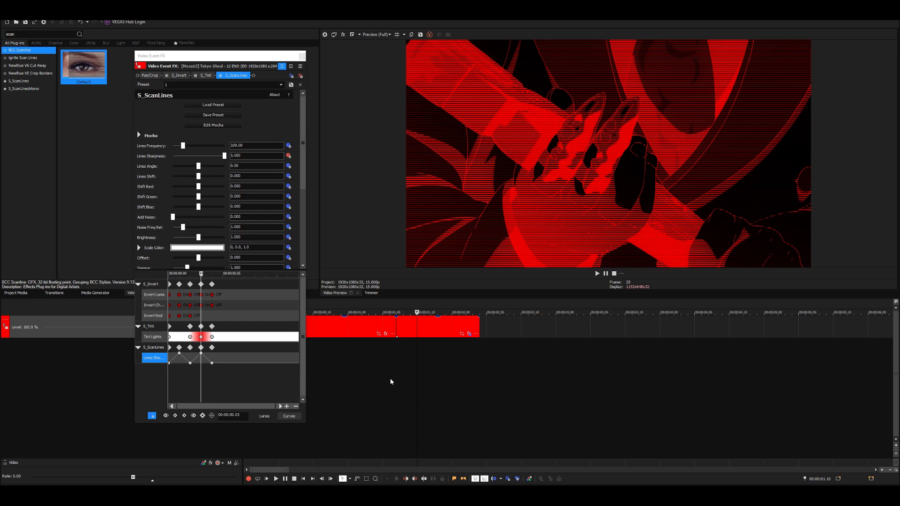
key(Right)
key(Left)
key(Left)
key(Left)
key(Left)
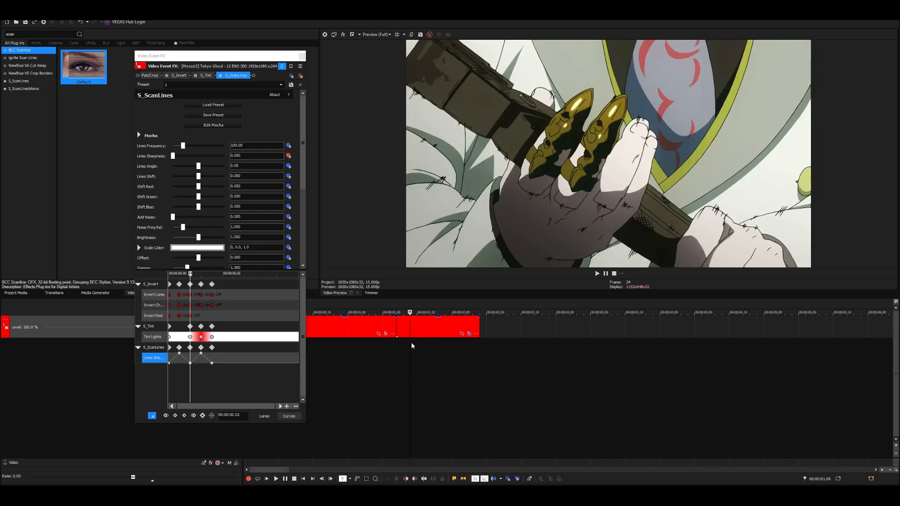
click(412, 346)
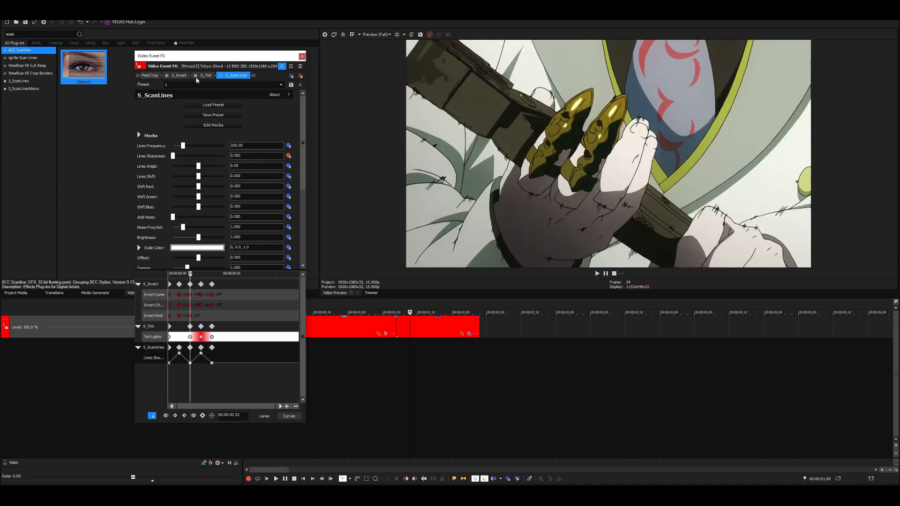
Step: Close the Video Event FX window, search the video effects for "glint" and apply the default S_Glint preset to the second clip
click(302, 56)
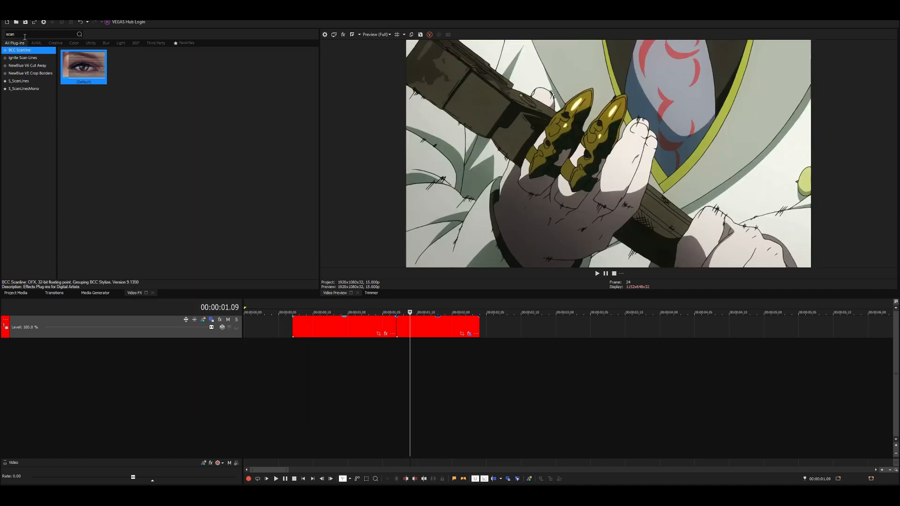
text(glint)
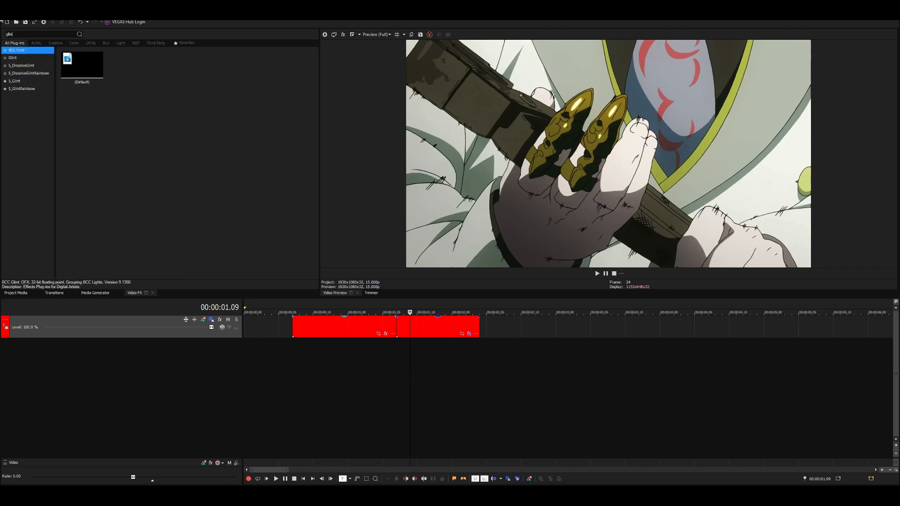
click(16, 80)
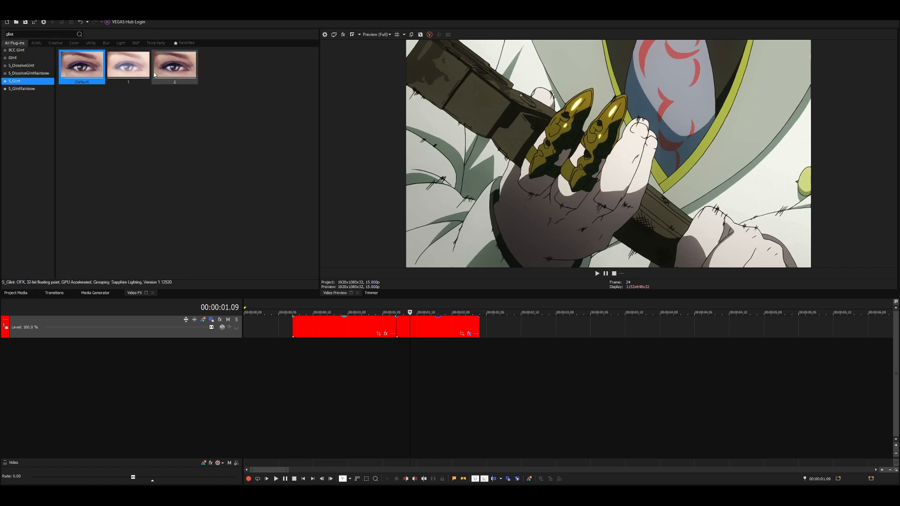
drag(462, 330, 462, 330)
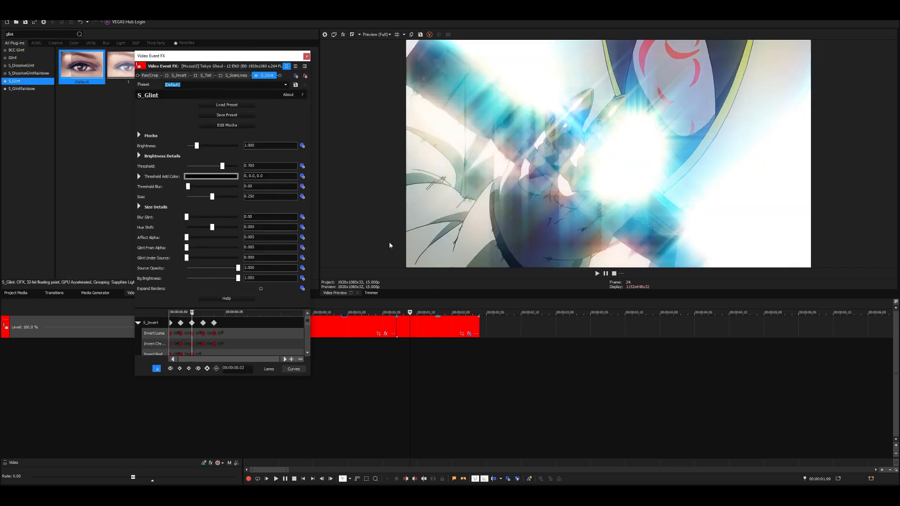
Step: Set S_Glint Brightness to 0.500 with animation enabled and move its keyframe to 00:00:00.01
click(264, 145)
text(.5)
key(Return)
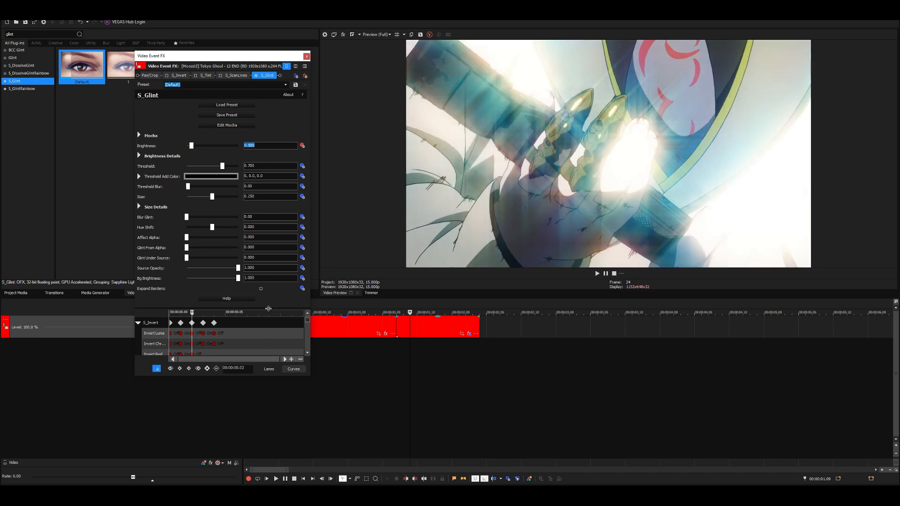
drag(268, 308, 268, 249)
scroll(297, 348, down, 1)
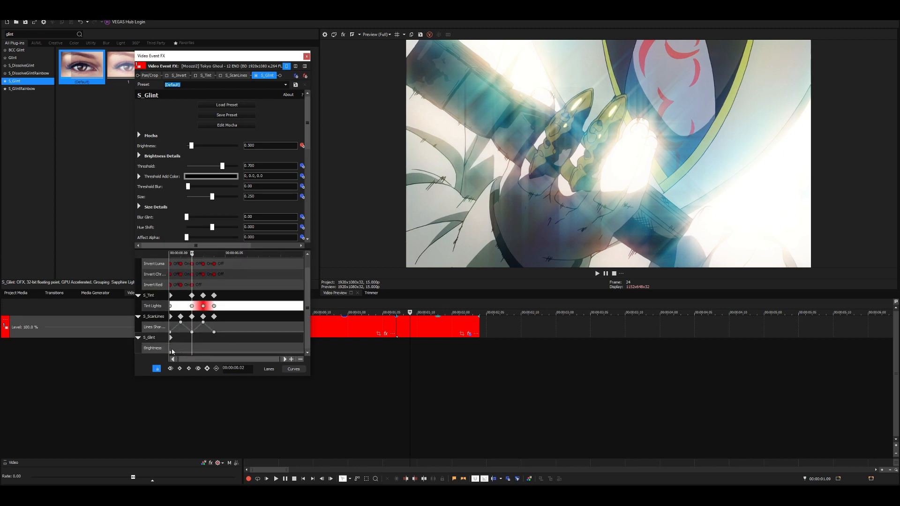
drag(170, 352, 181, 353)
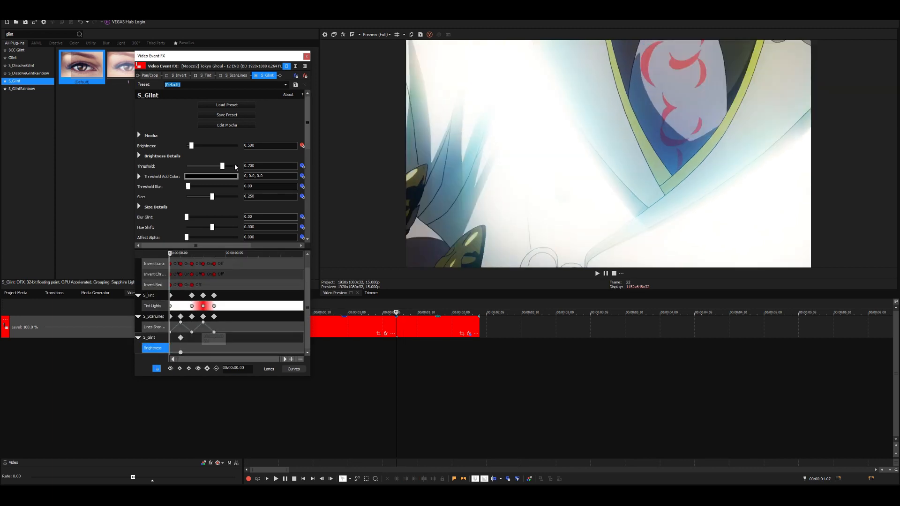
Step: Keyframe S_Glint Brightness to 0.000 at 00:00:00.00 and 00:00:00.02
drag(192, 146, 42, 143)
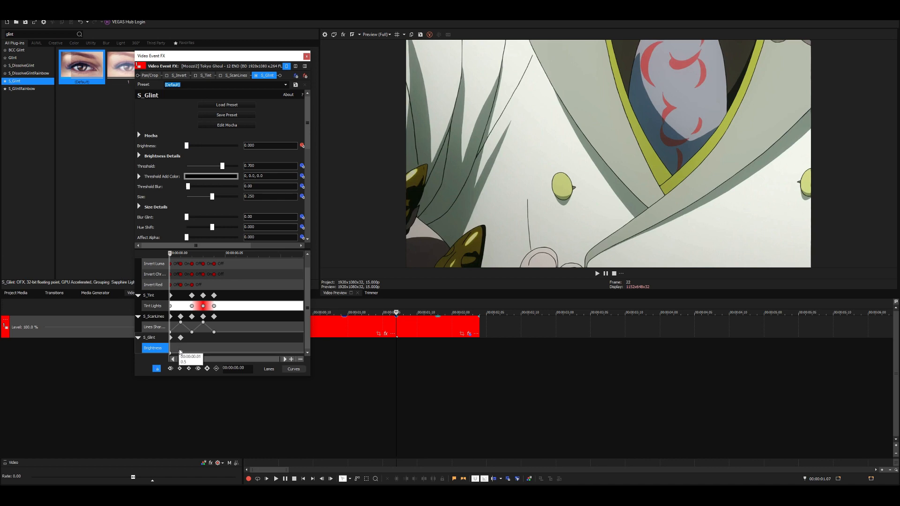
key(Right)
key(Right)
drag(191, 145, 173, 145)
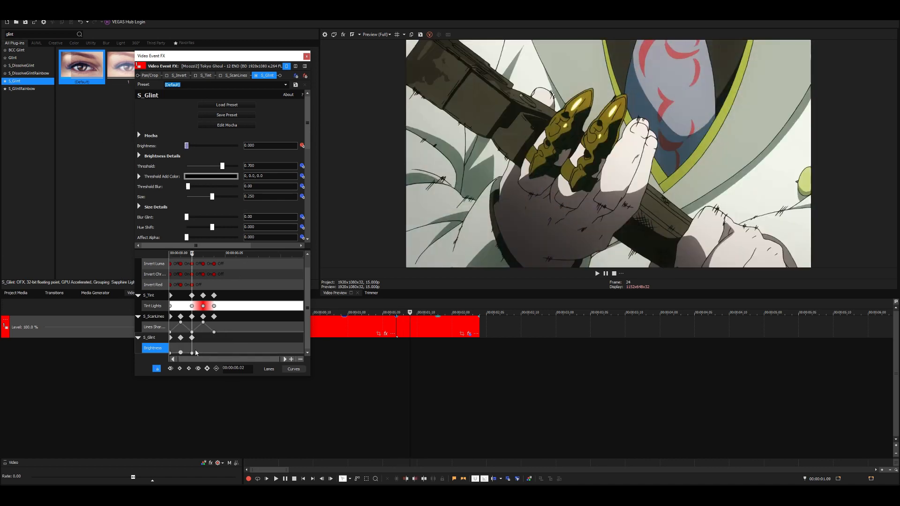
Step: Keyframe S_Glint Brightness to 0.100 at 00:00:00.03 and 0.000 at 00:00:00.04, correcting the 00:00:00.03 value to 0.500
key(Right)
key(Left)
key(Right)
drag(257, 145, 248, 149)
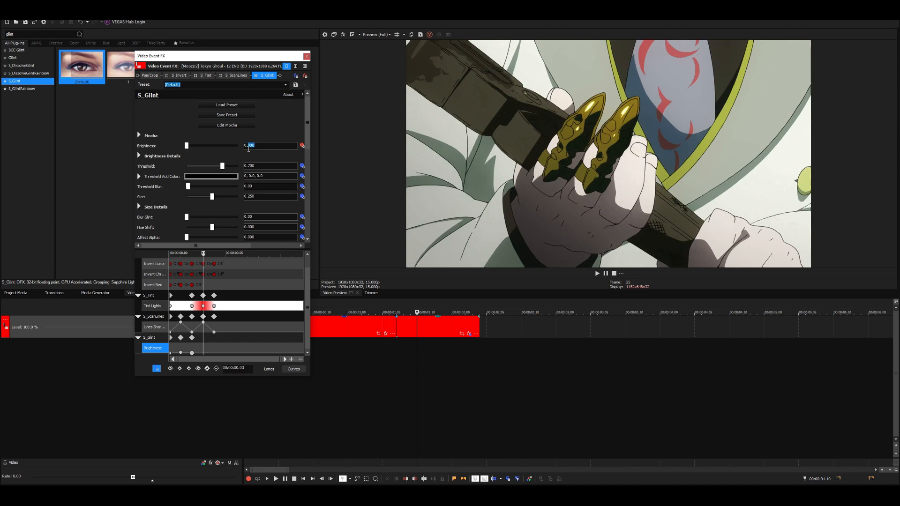
text(1)
key(Return)
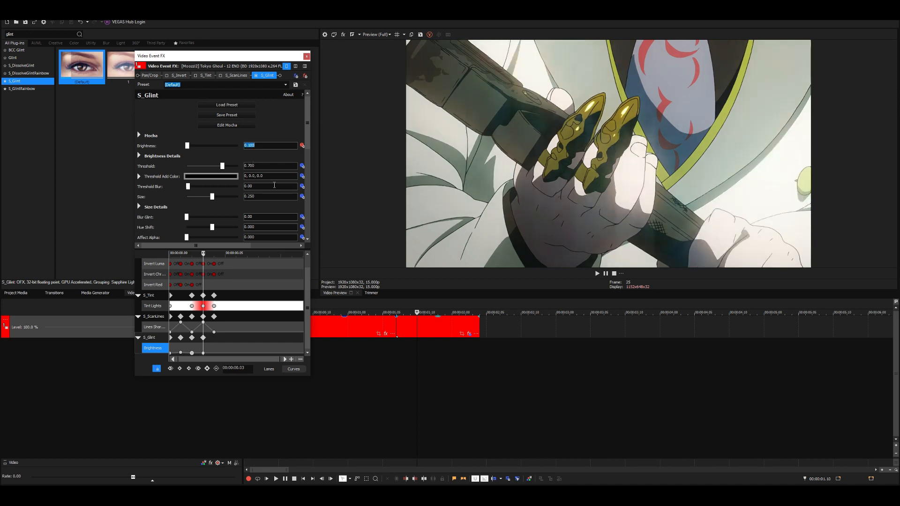
click(203, 354)
key(Right)
drag(187, 146, 151, 155)
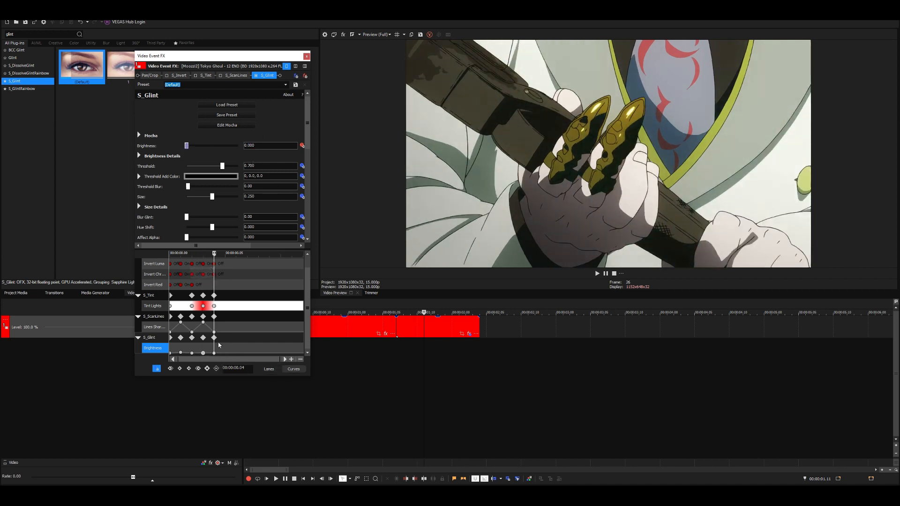
key(Left)
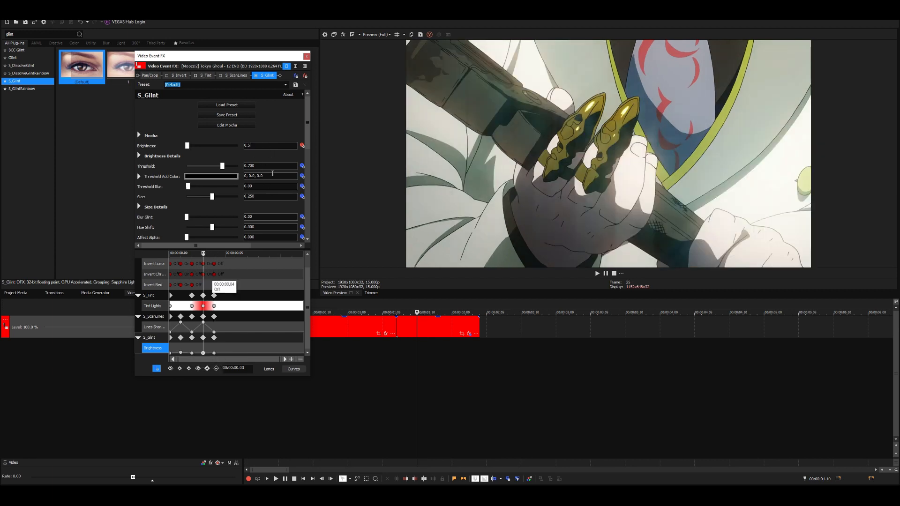
key(Return)
Step: Play back the cut into the second clip twice with only the keyframed glint active
click(396, 362)
key(space)
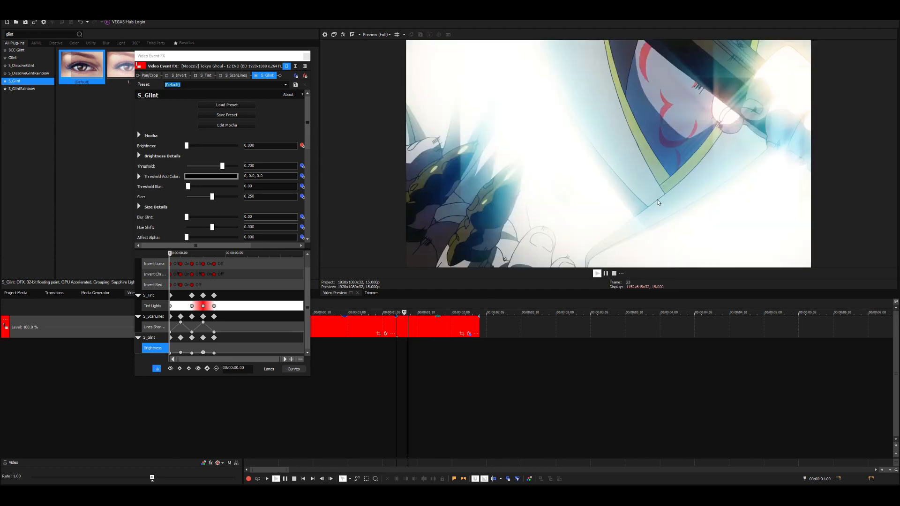
key(space)
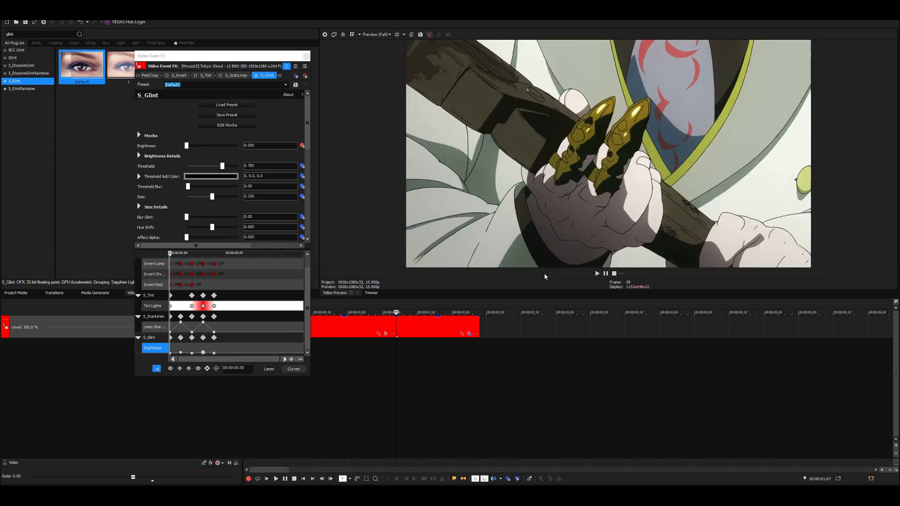
key(space)
key(space)
Step: Examine the second clip's frames from 00:00:00.00 to 00:00:00.03 one by one with only S_Glint active
click(402, 350)
key(Right)
key(Right)
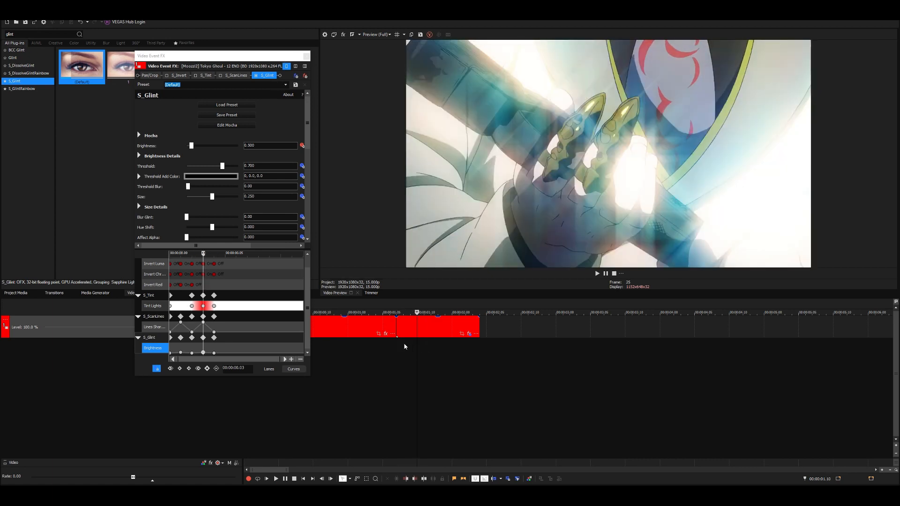
key(Left)
key(Left)
key(Left)
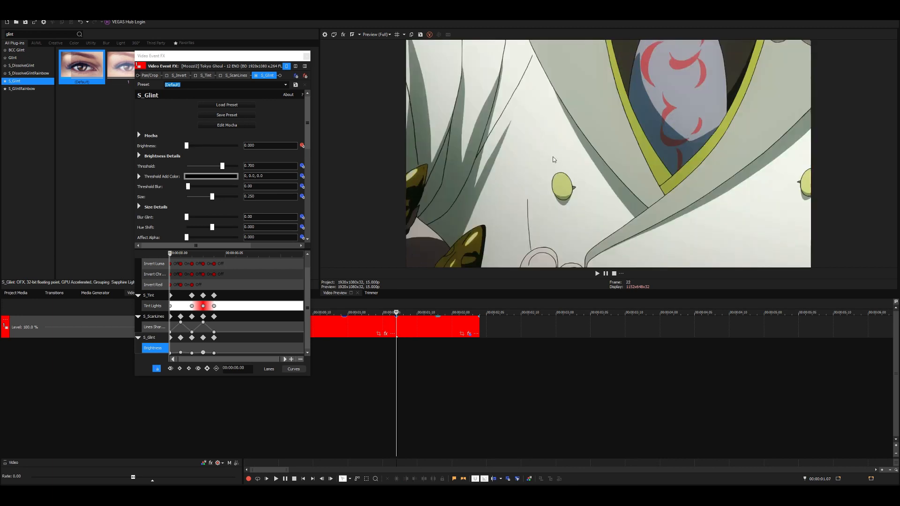
key(Right)
key(Right)
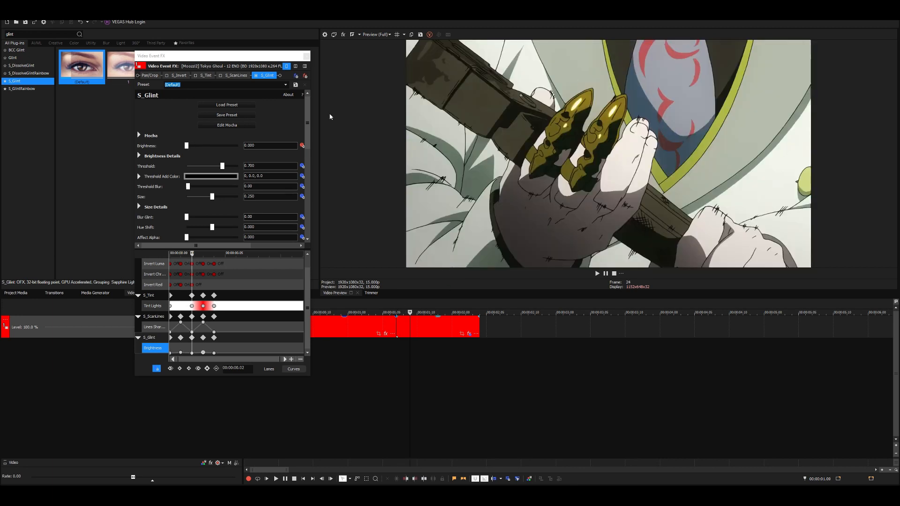
key(Left)
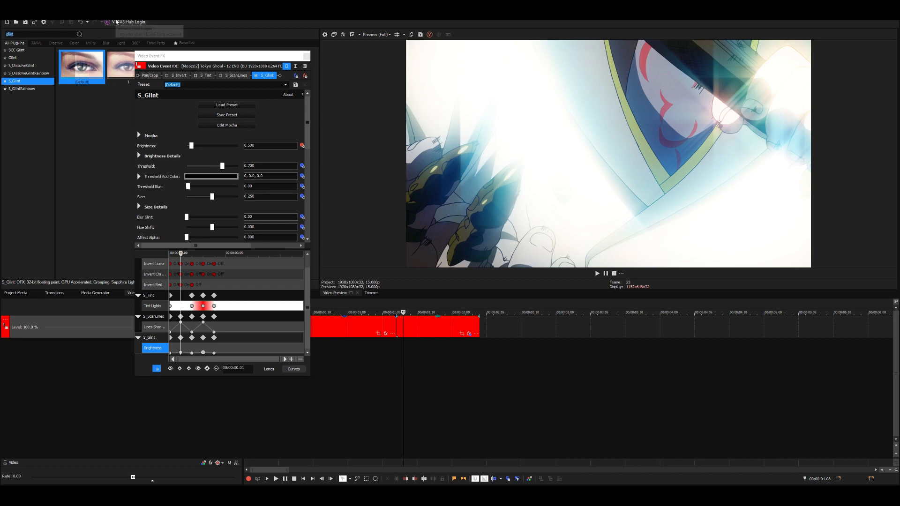
click(395, 326)
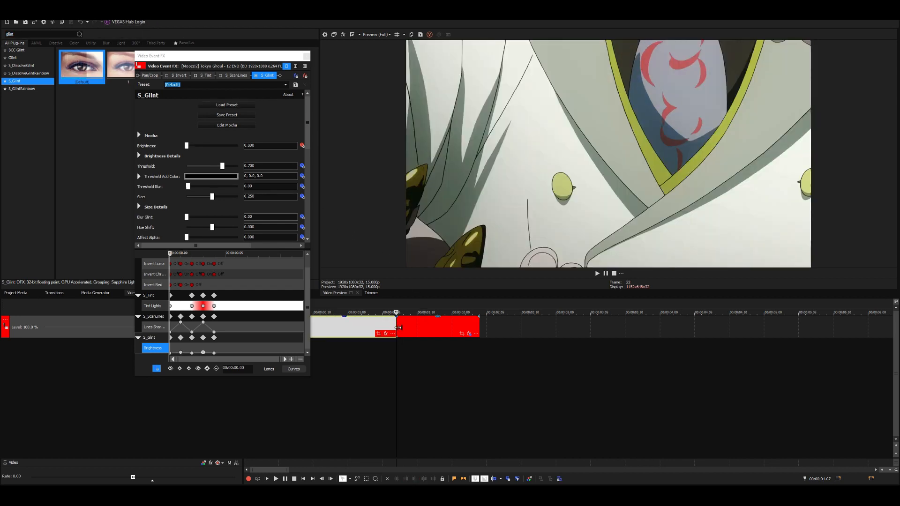
click(403, 323)
key(Left)
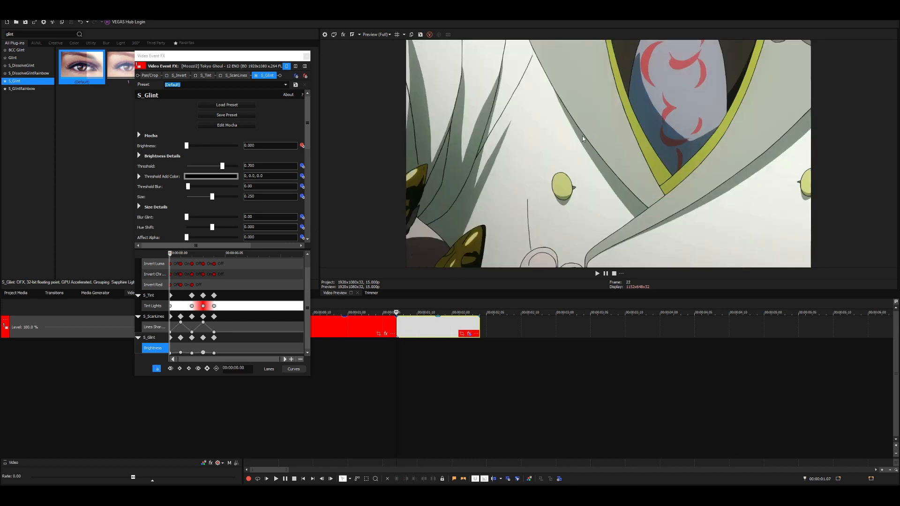
key(Right)
key(Right)
key(Left)
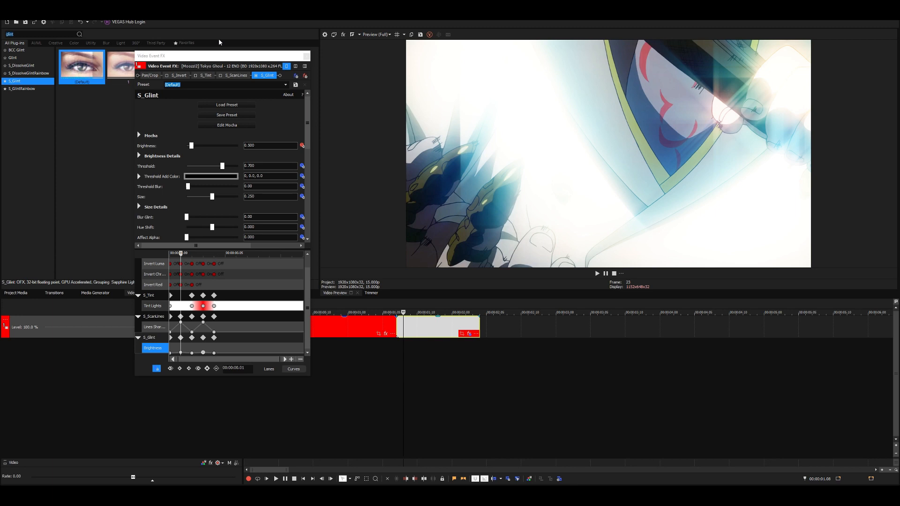
Step: Search the video effects for "brigh" and add the default BCC Brightness-Contrast preset to the second clip
text(brigh)
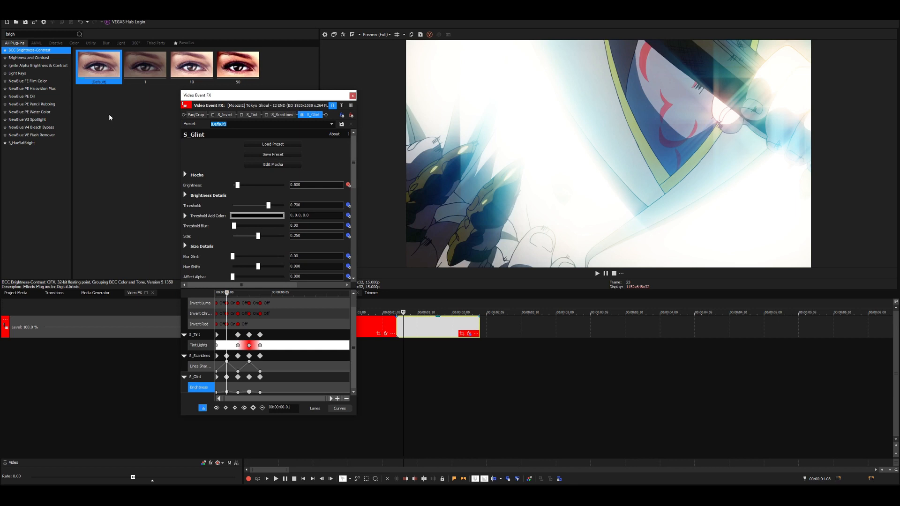
drag(90, 65, 171, 77)
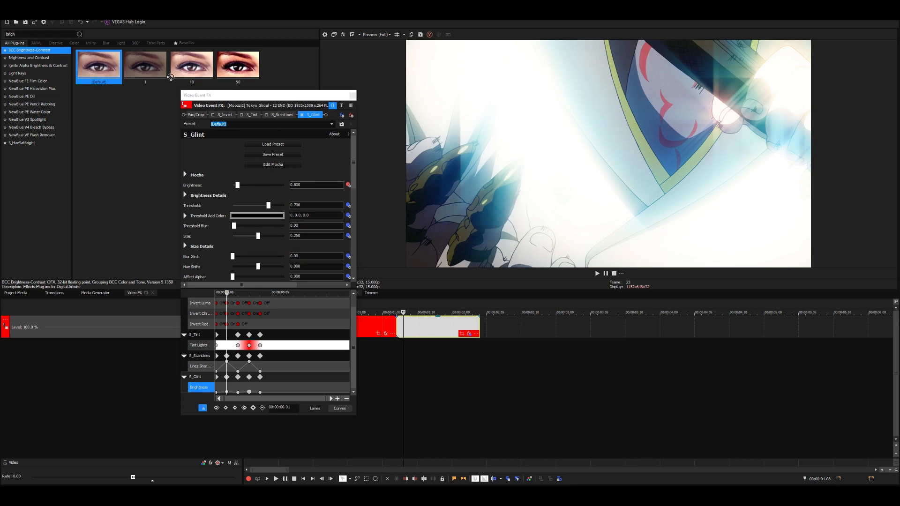
drag(338, 120, 349, 113)
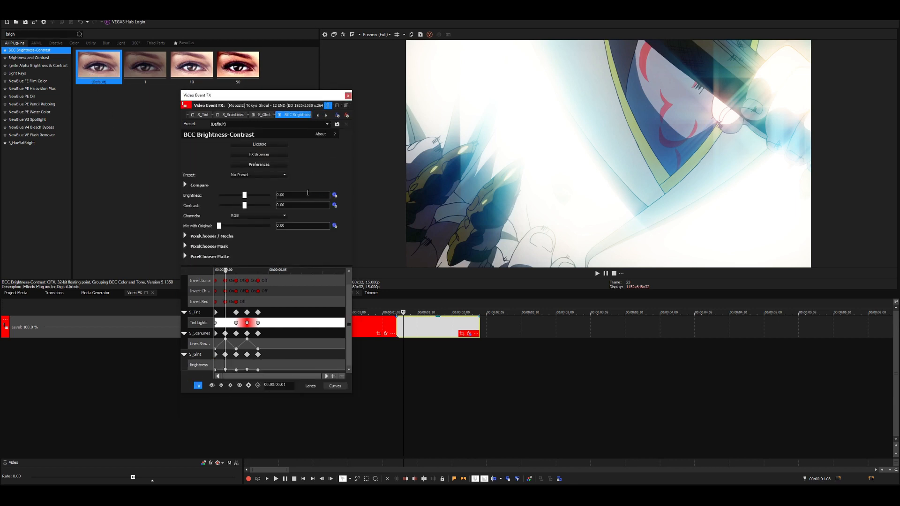
Step: Set the BCC Brightness-Contrast Brightness to -50.00 and enable its animation, keyframed at 00:00:00.00
drag(245, 196, 233, 196)
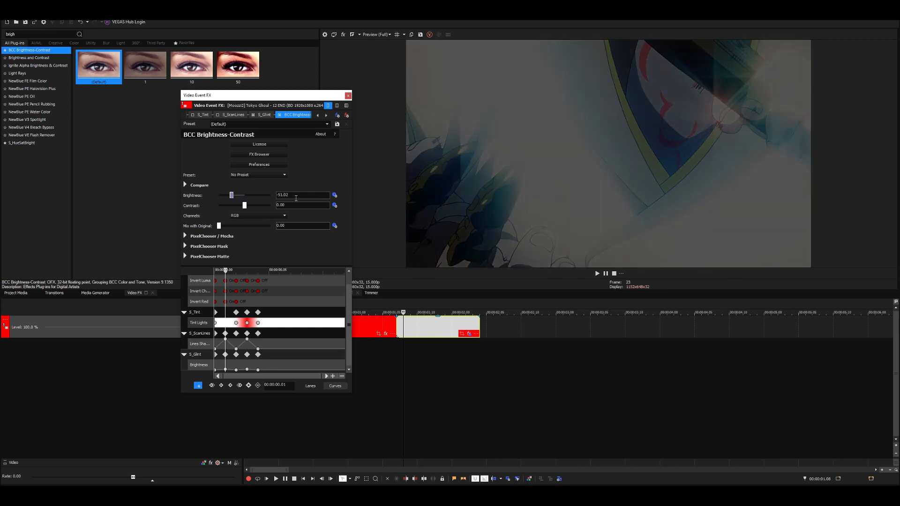
text(-5)
key(Return)
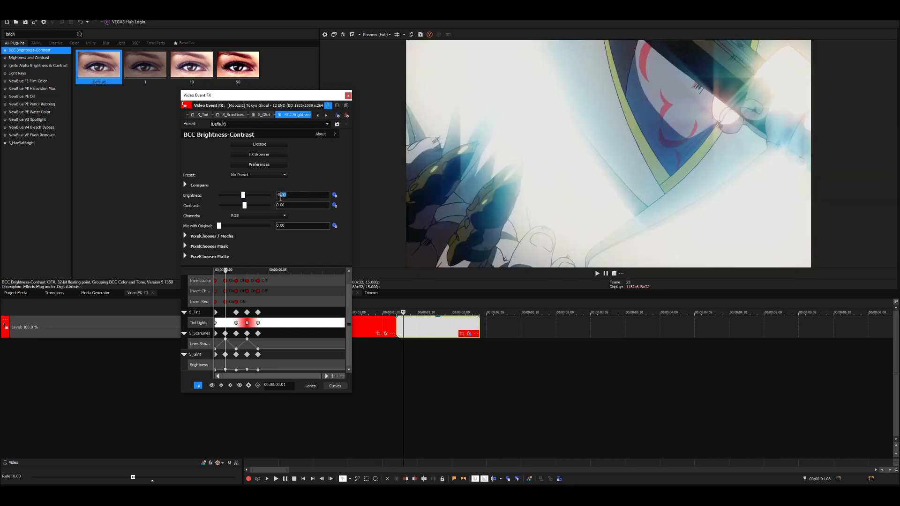
text(-50)
key(Return)
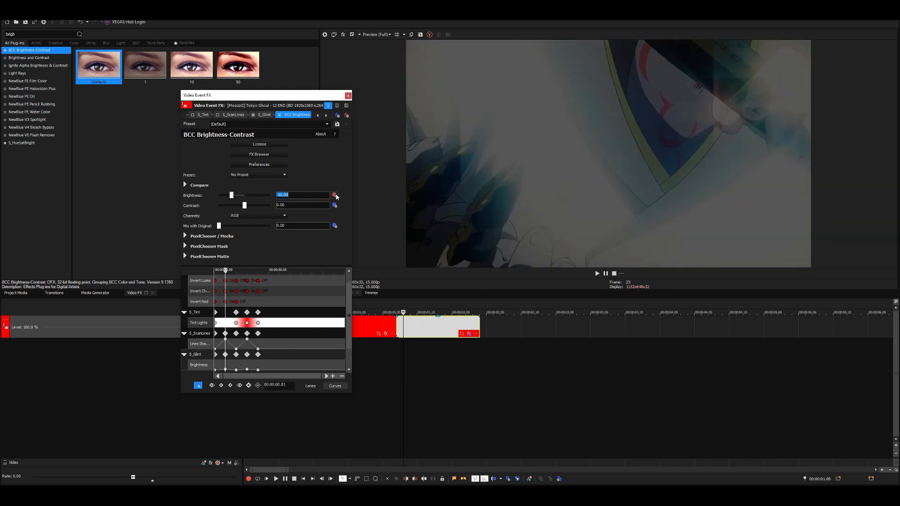
drag(347, 324, 346, 356)
click(215, 367)
Step: Keyframe the BCC Brightness-Contrast Brightness at 0.00 on frame 00:00:00.01, -50.00 on 00:00:00.02 and 0.00 on 00:00:00.03
click(225, 361)
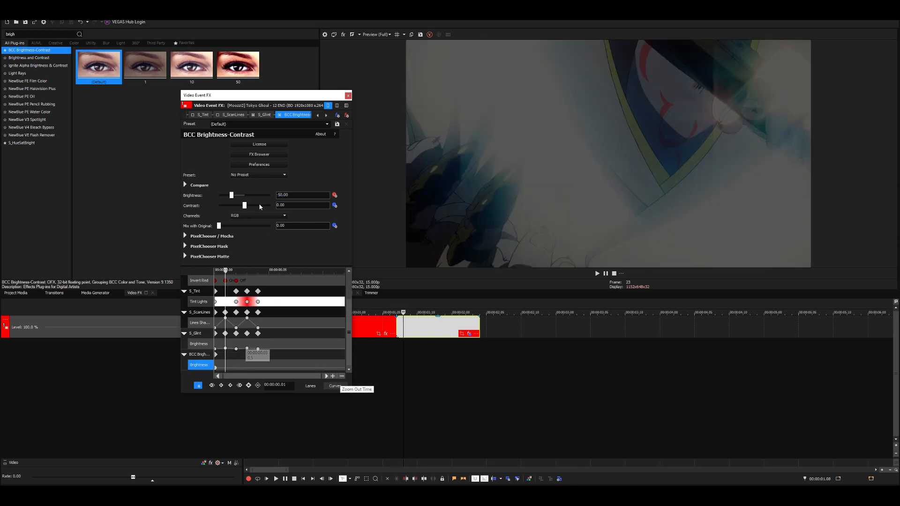
double_click(231, 195)
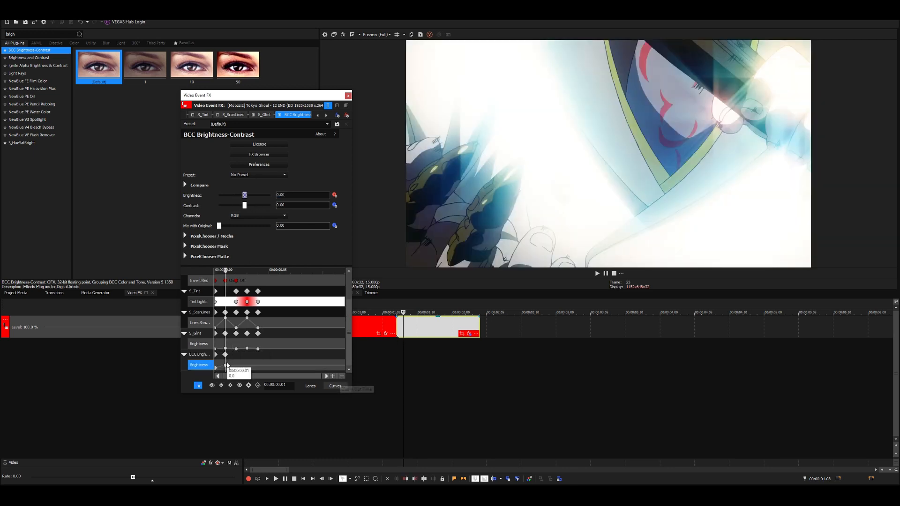
click(236, 360)
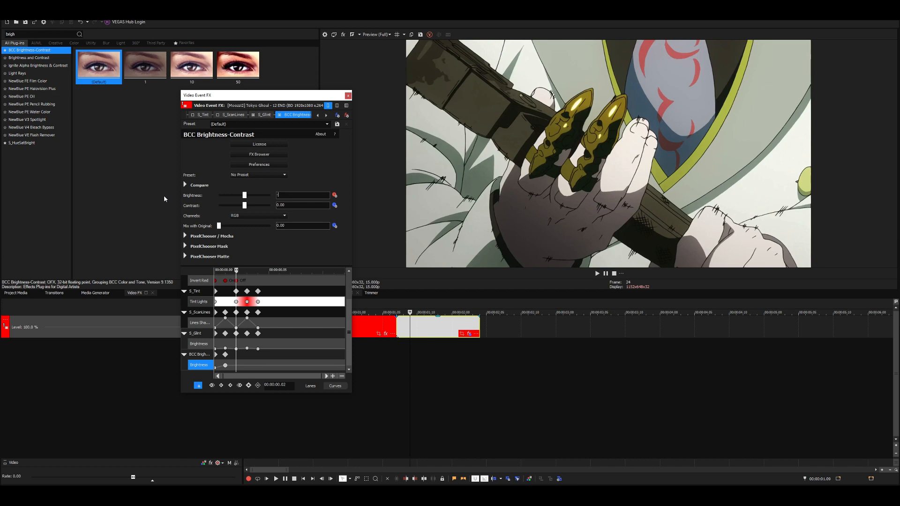
text(-50)
key(Return)
click(247, 360)
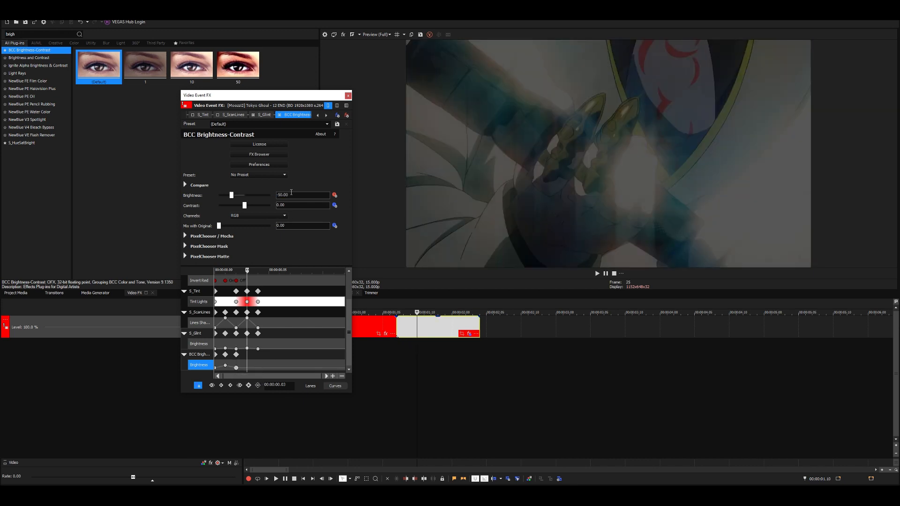
text(0)
key(Return)
Step: Step back from 00:00:00.04 to the second clip's first frame and play the cut repeatedly to review the brightness flicker
click(258, 360)
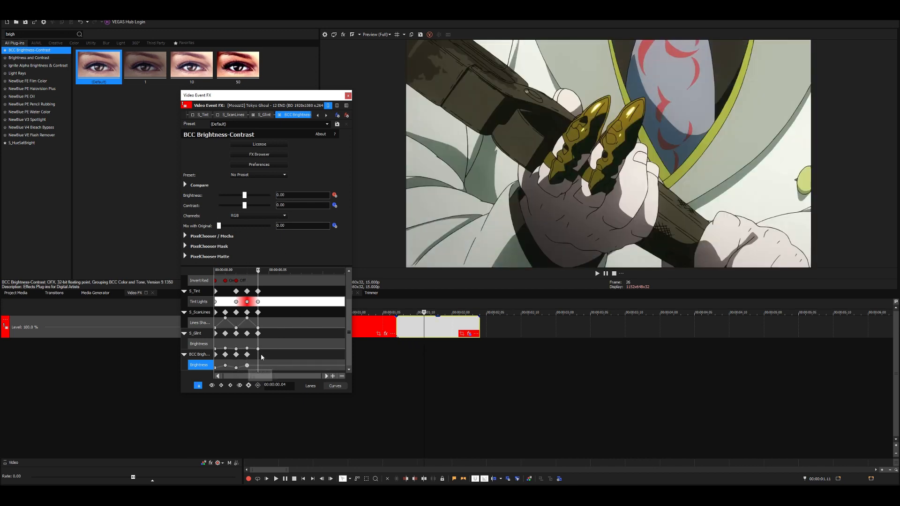
key(Left)
key(Left)
key(Left)
key(Left)
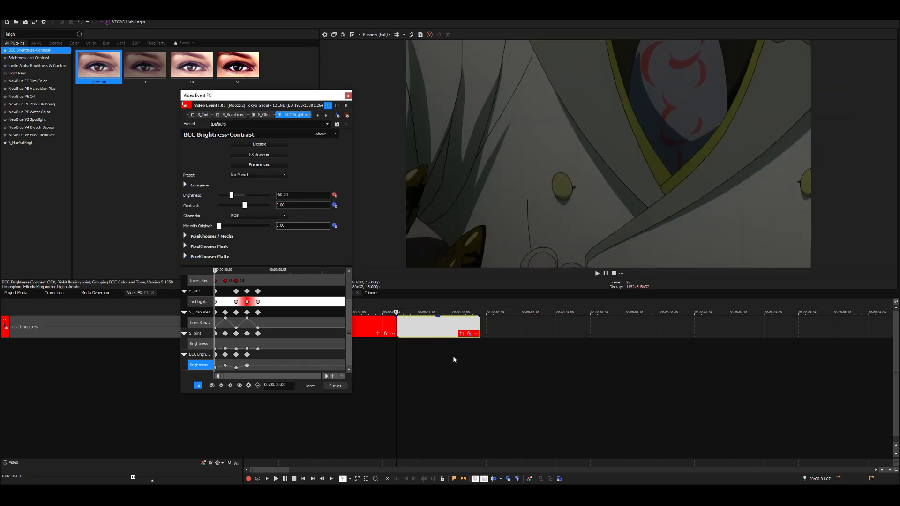
key(space)
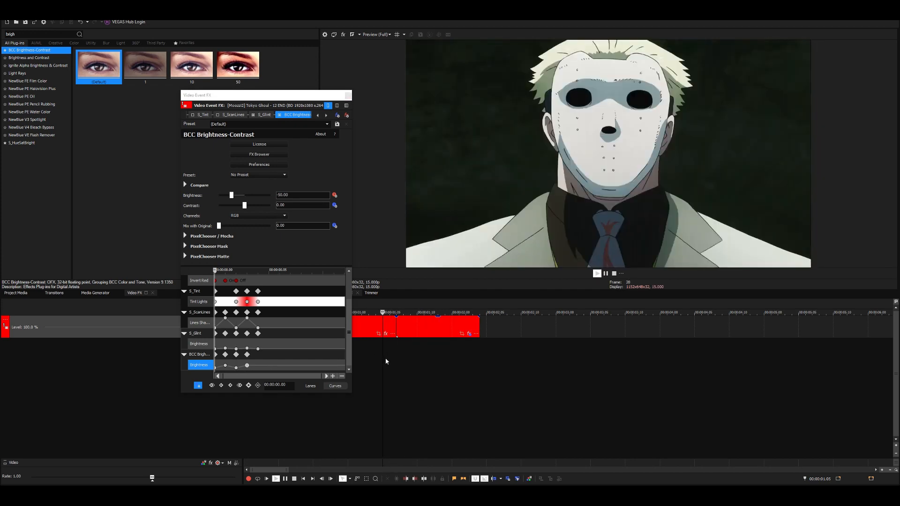
key(space)
click(389, 355)
key(space)
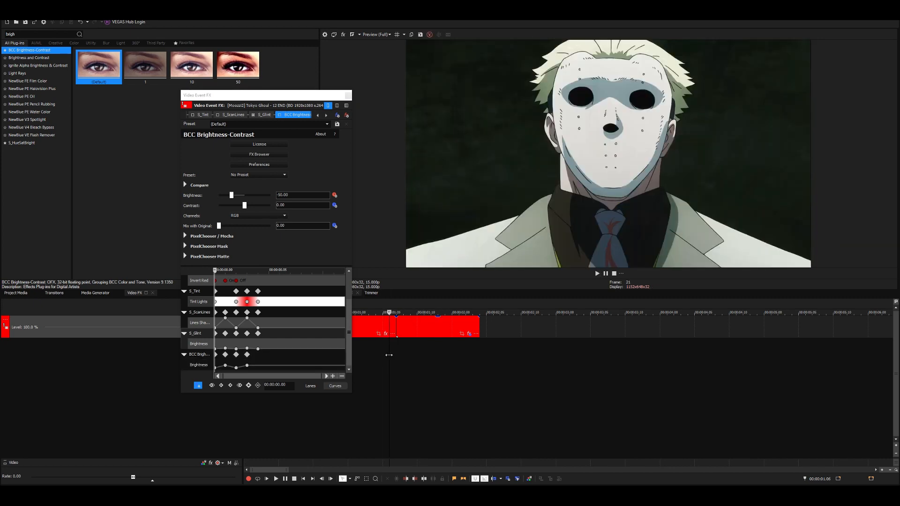
key(space)
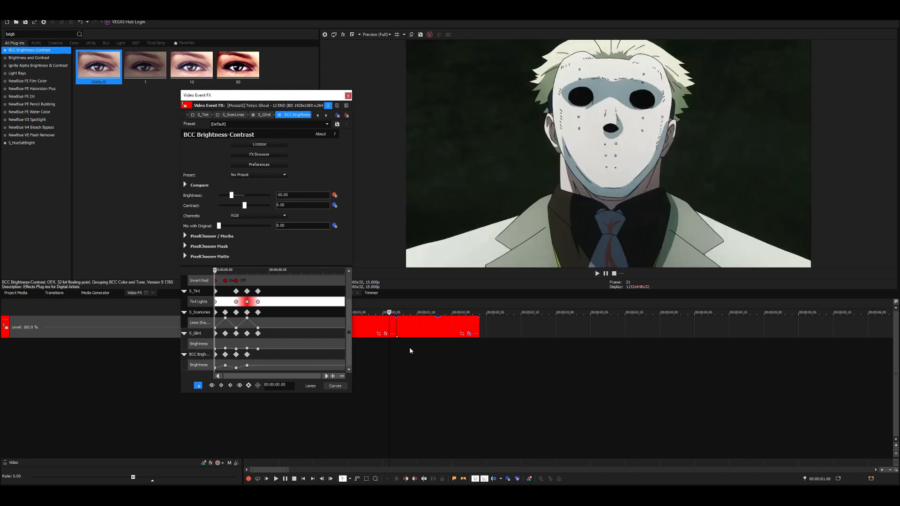
click(384, 351)
key(space)
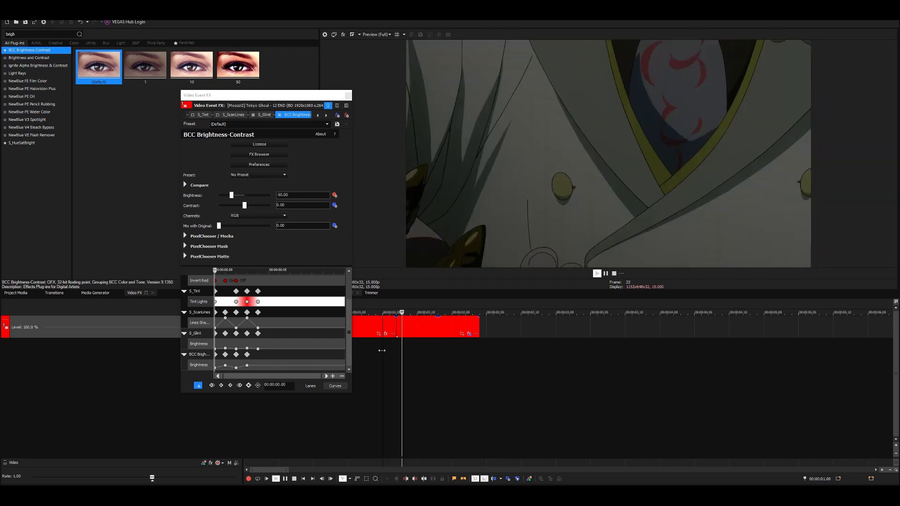
key(space)
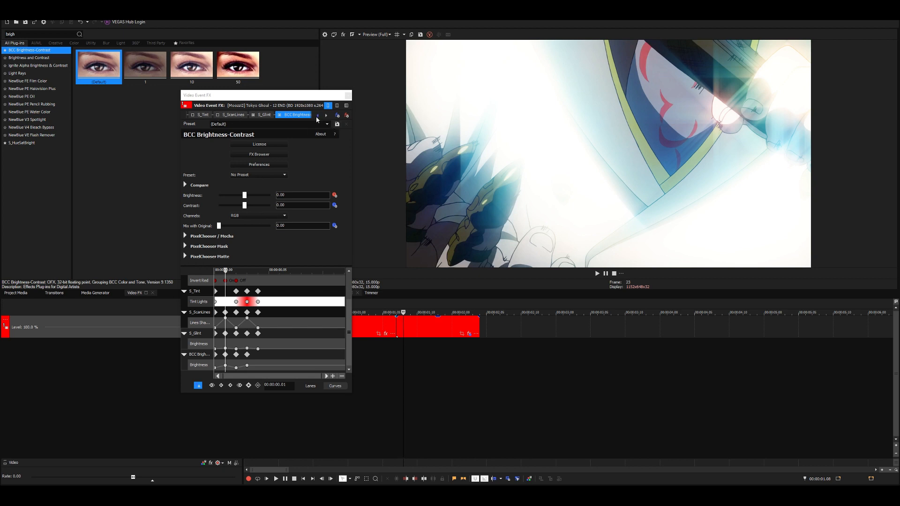
Step: Disable BCC Brightness-Contrast and S_Glint on the second clip, close its effects window, and check the clip's first three frames
click(280, 115)
click(254, 115)
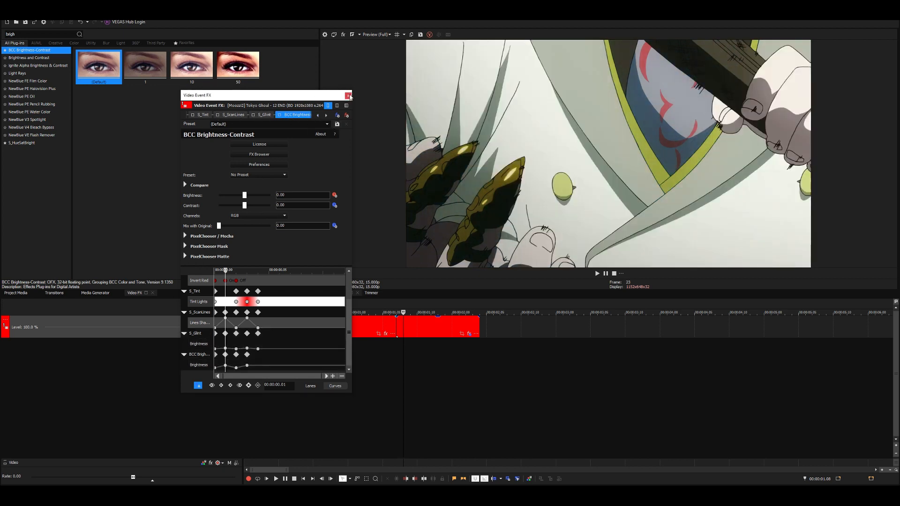
click(348, 95)
click(417, 352)
key(Left)
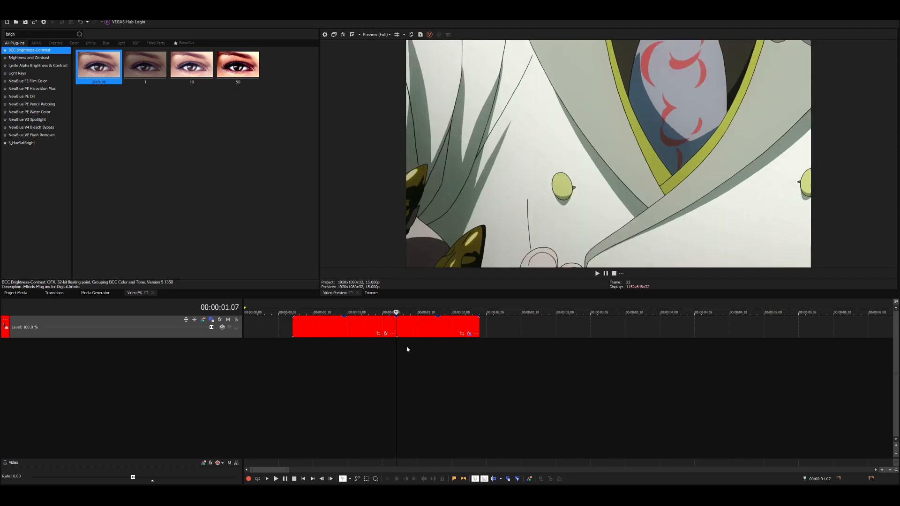
key(Right)
key(Right)
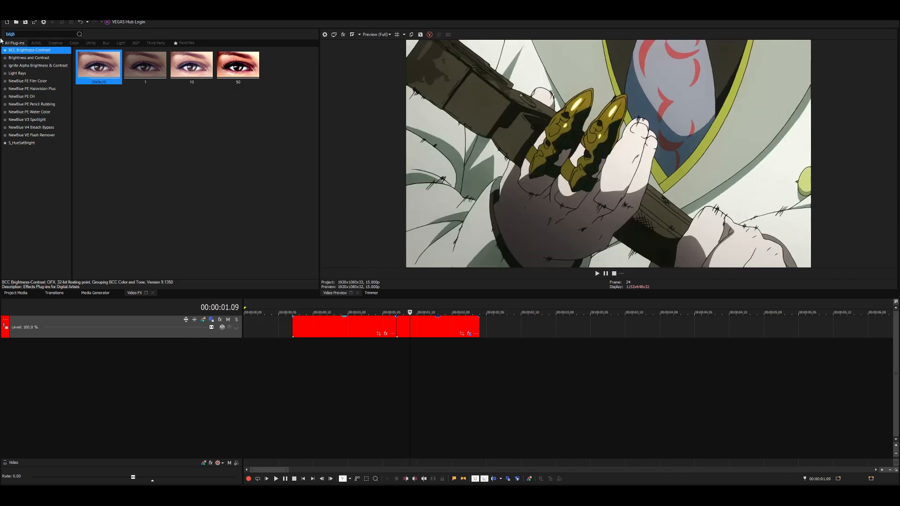
Step: Search the video effects for "half", add the default BCC Halftone preset to the second clip, and arrange its window to show the keyframe lanes
text(half)
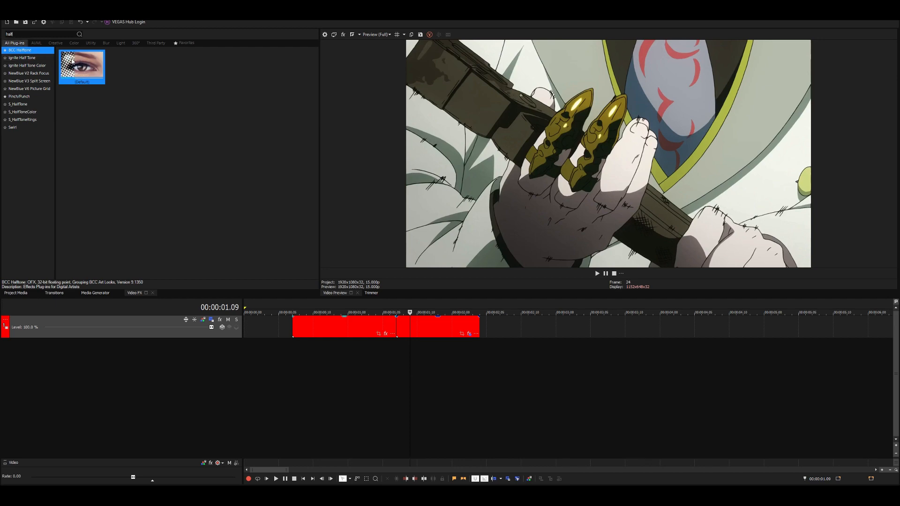
drag(71, 61, 417, 328)
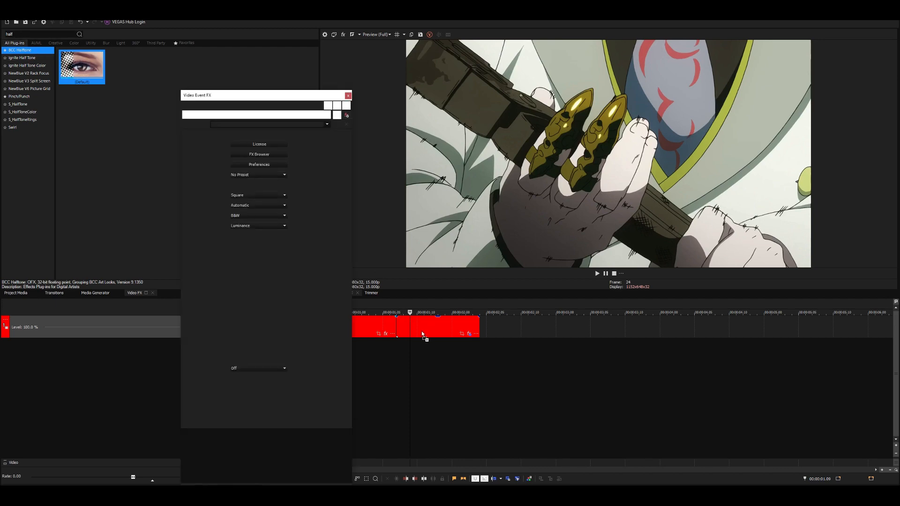
click(415, 328)
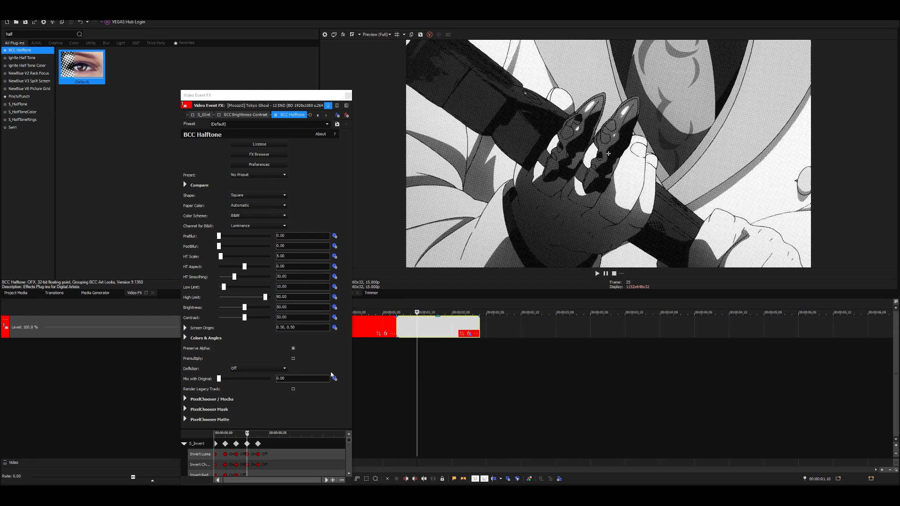
drag(300, 429, 300, 378)
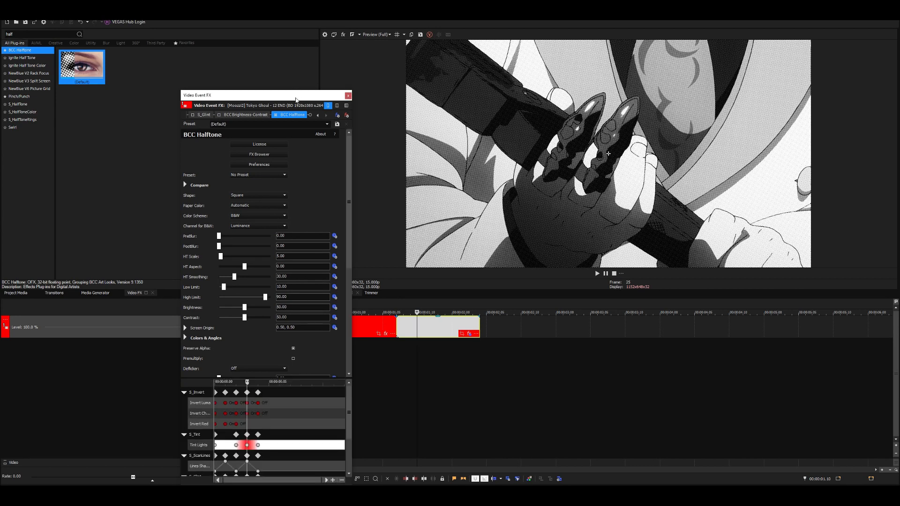
drag(296, 98, 267, 8)
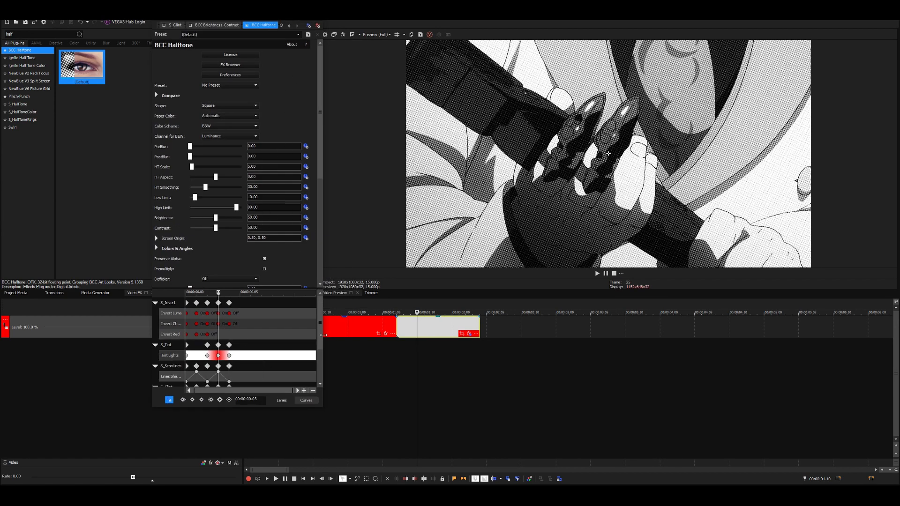
drag(320, 334, 321, 400)
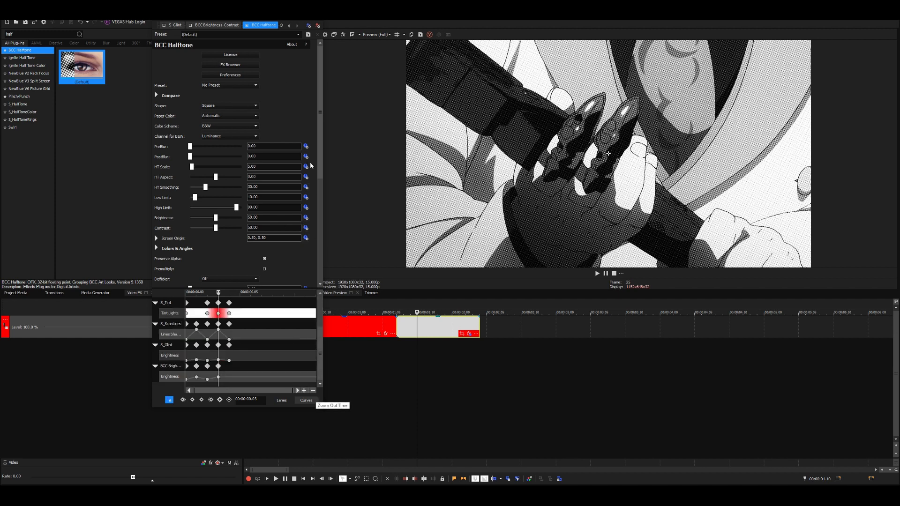
scroll(293, 248, down, 2)
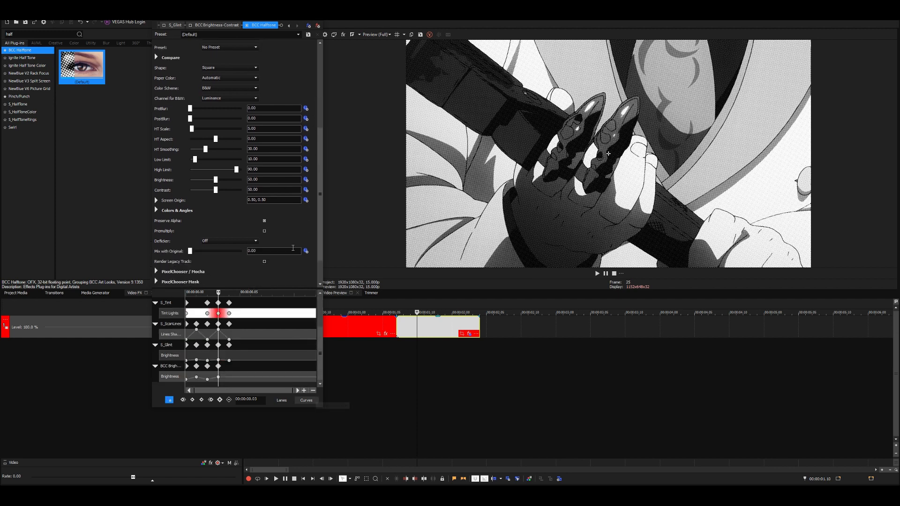
Step: Animate the BCC Halftone Mix with Original from 0.00 at the clip start to 100.00 at 00:00:00.11
click(306, 252)
key(space)
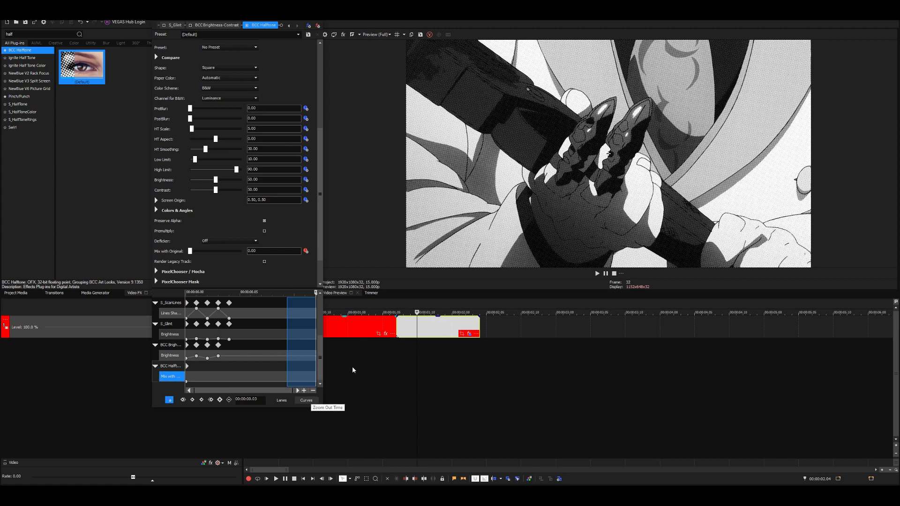
drag(191, 251, 294, 255)
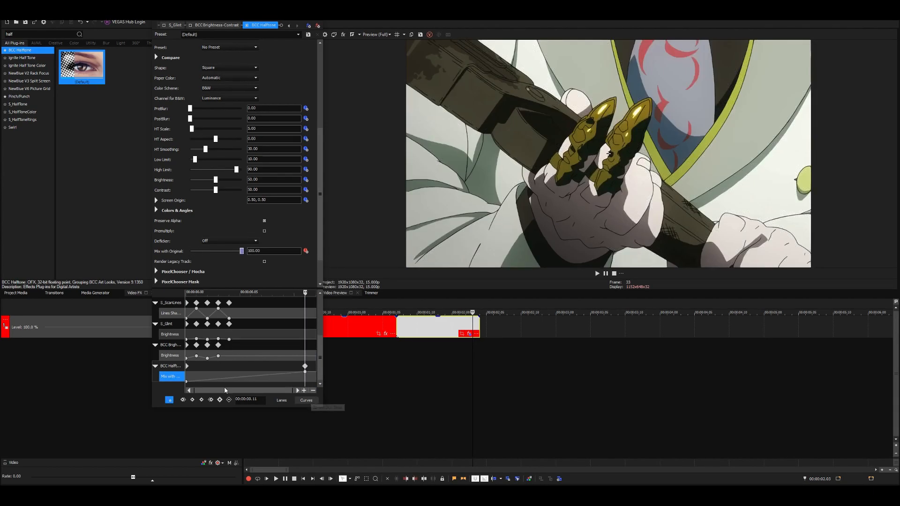
Step: Return to the clip start and play back the cut to review the halftone fading into the original image
drag(225, 378, 184, 375)
key(space)
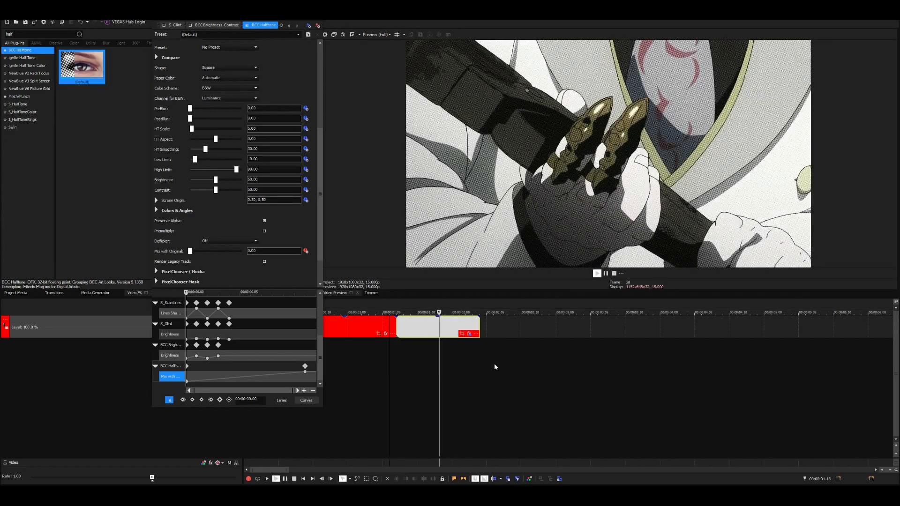
key(space)
key(space)
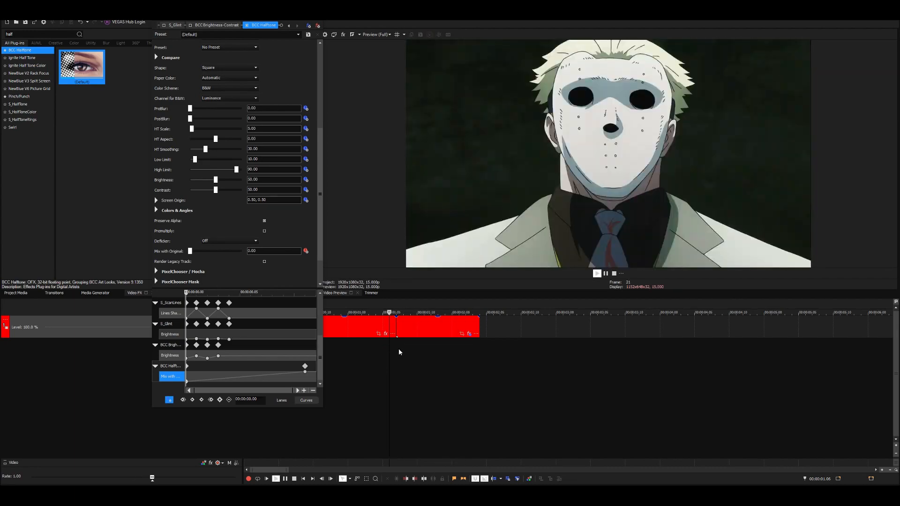
Step: Try a Fast Fade on the first Mix with Original keyframe and play back the cut
right_click(188, 383)
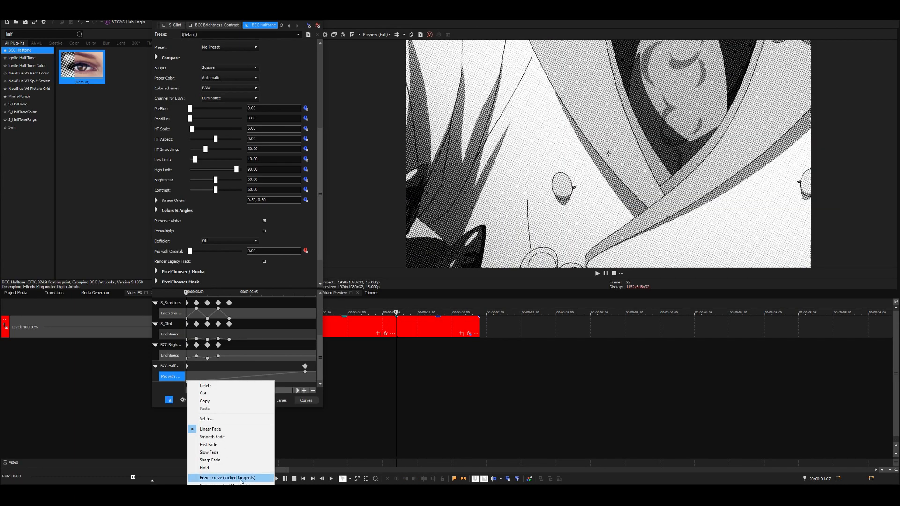
click(221, 445)
key(space)
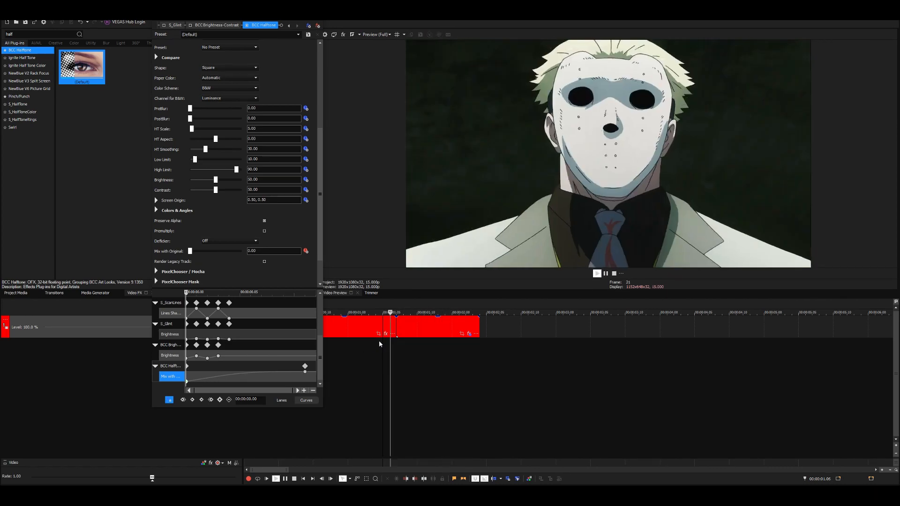
key(space)
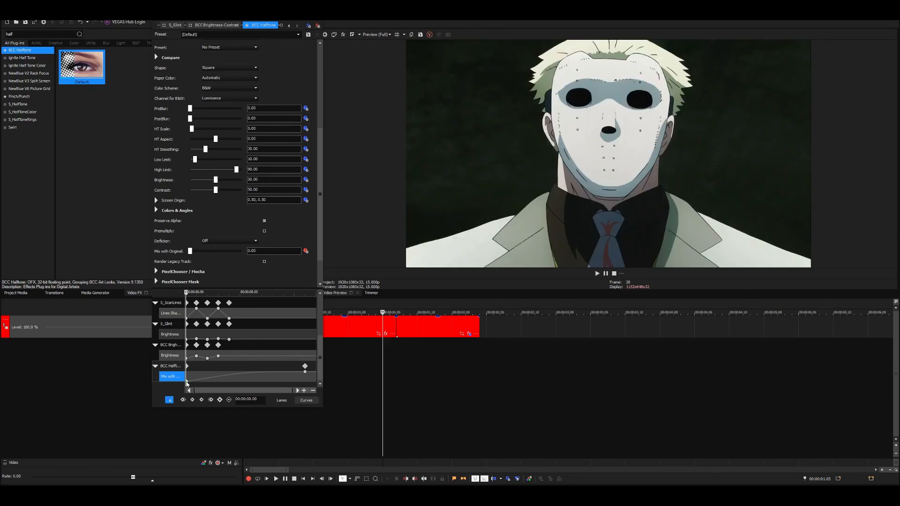
Step: Set the first Mix with Original keyframe back to Linear Fade and play back the cut
right_click(187, 381)
click(226, 429)
key(space)
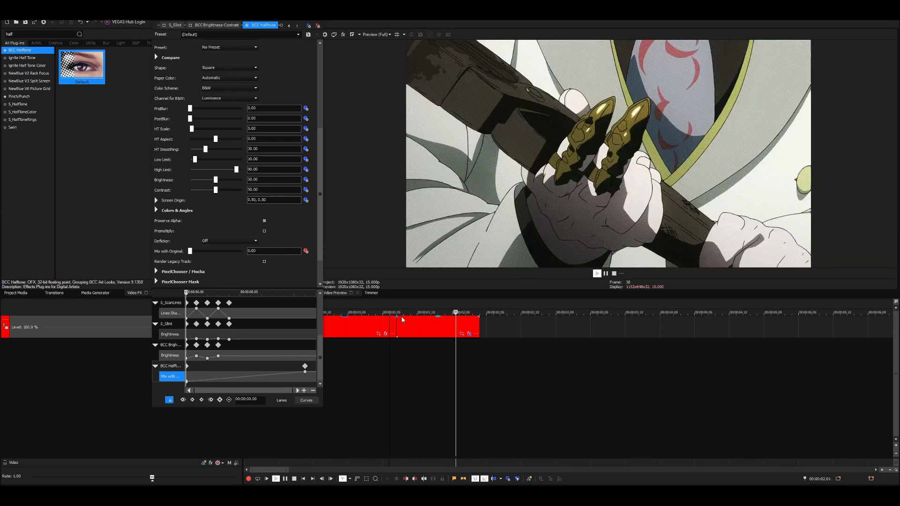
key(space)
Step: Re-enable the bypassed effects in the second clip's chain, close the effects window, and play back the cut with all effects active
scroll(200, 26, up, 2)
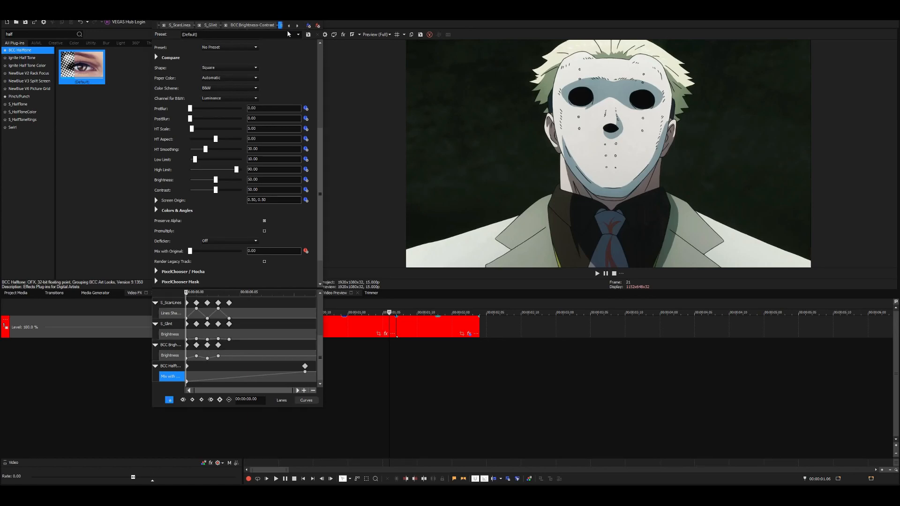
scroll(173, 26, up, 1)
click(289, 25)
click(289, 25)
click(317, 17)
key(space)
key(space)
key(space)
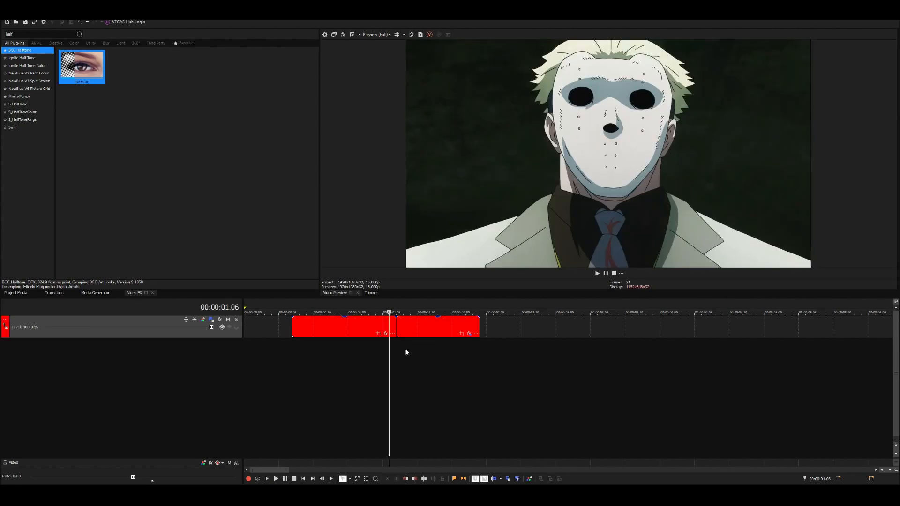
Step: Reopen the second clip's effects, move BCC Halftone to the front of the chain before S_Invert, and toggle it to compare
click(405, 348)
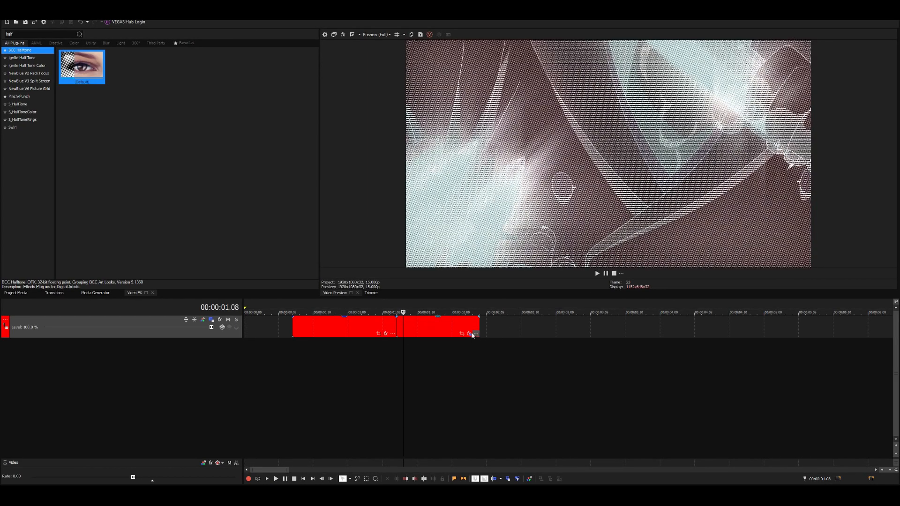
click(471, 334)
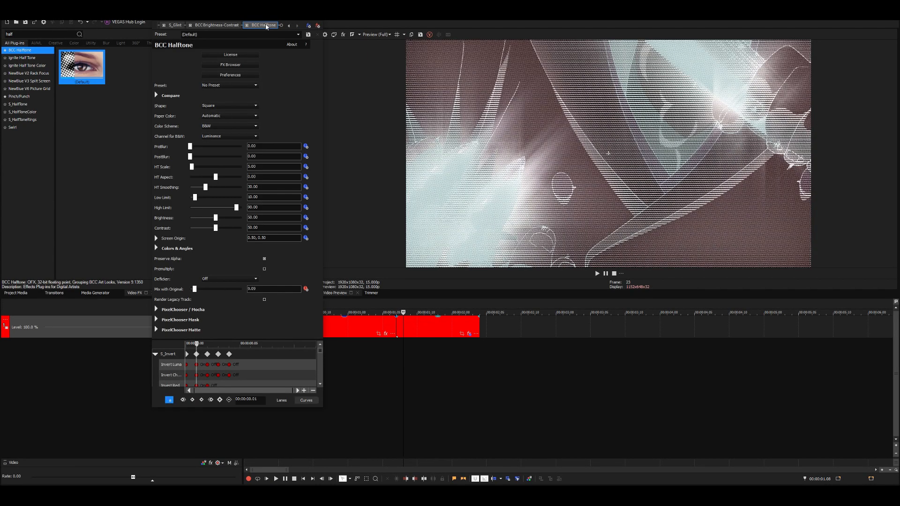
click(265, 26)
mouse_move(164, 26)
mouse_down()
mouse_move(192, 30)
mouse_move(179, 28)
mouse_up()
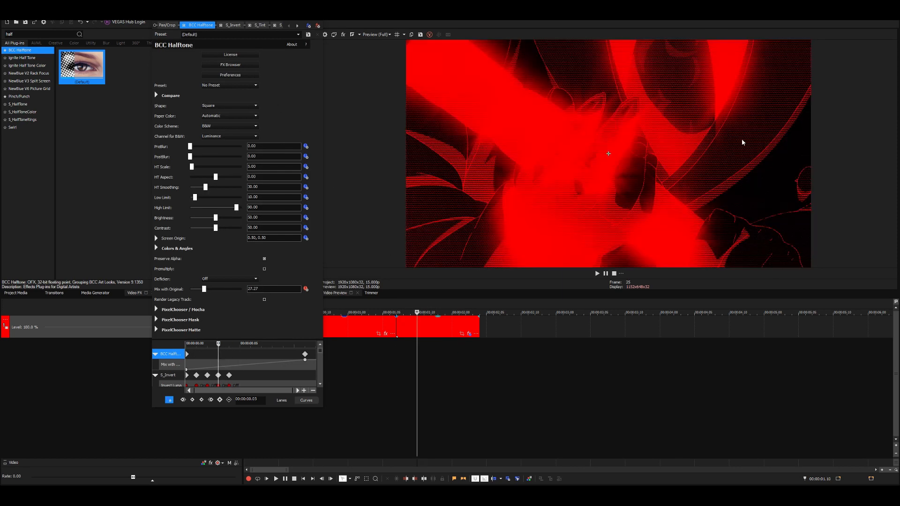
click(185, 26)
click(184, 25)
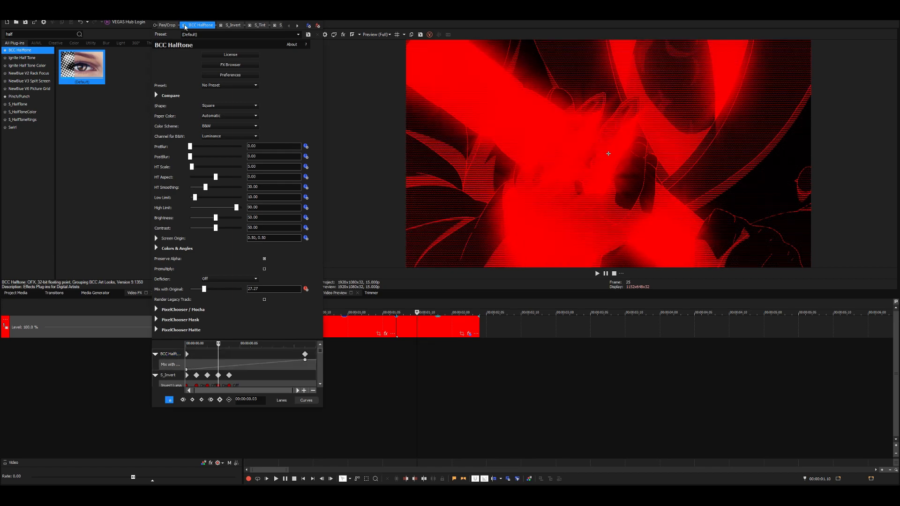
Step: Switch BCC Halftone off and back on, and play back the cut between the two clips
click(184, 26)
click(185, 26)
click(370, 374)
key(space)
key(space)
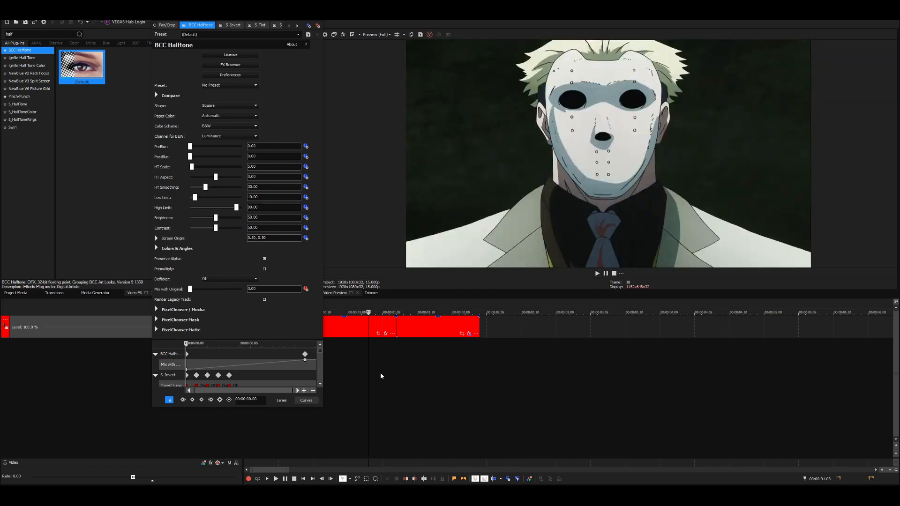
key(space)
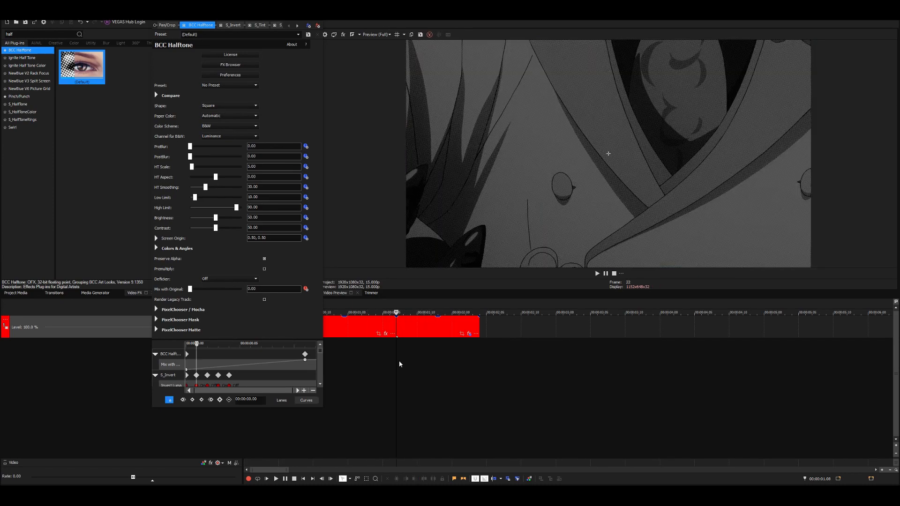
Step: Make a time selection spanning the second clip and play back the flash from just before the cut
key(Return)
drag(398, 306, 478, 306)
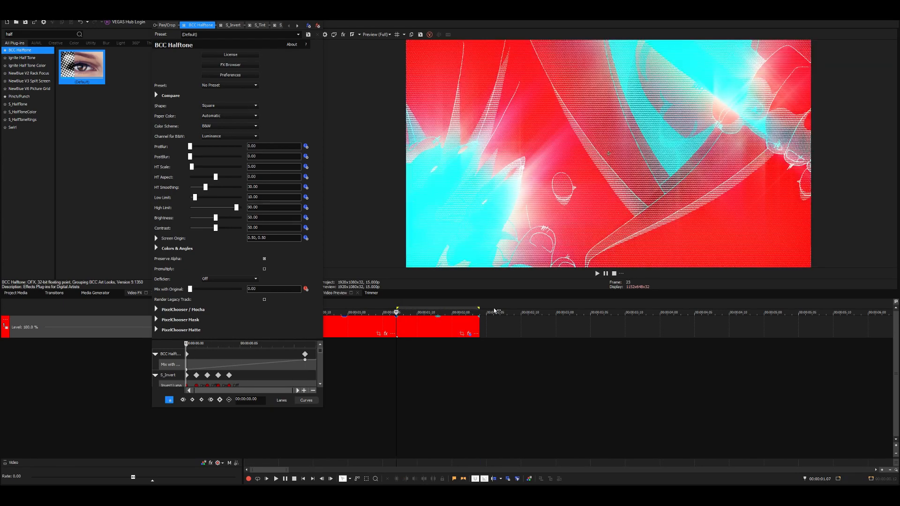
key(space)
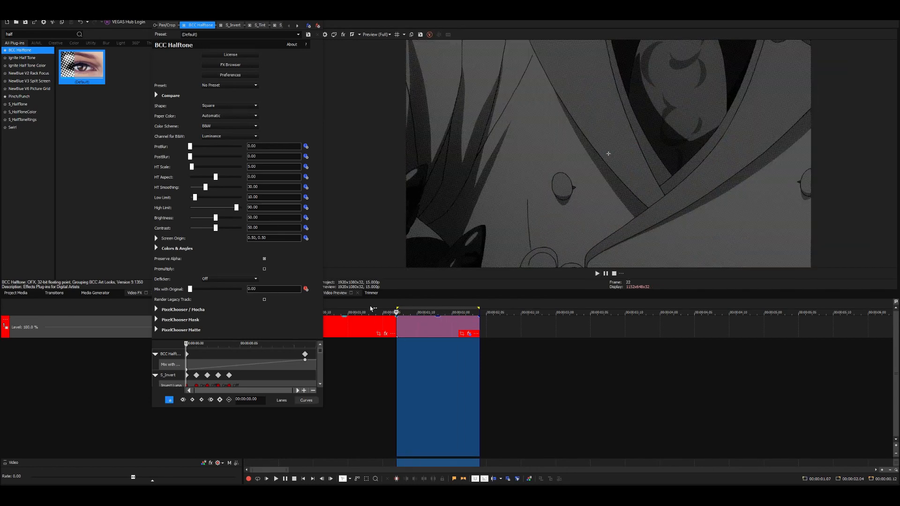
click(376, 304)
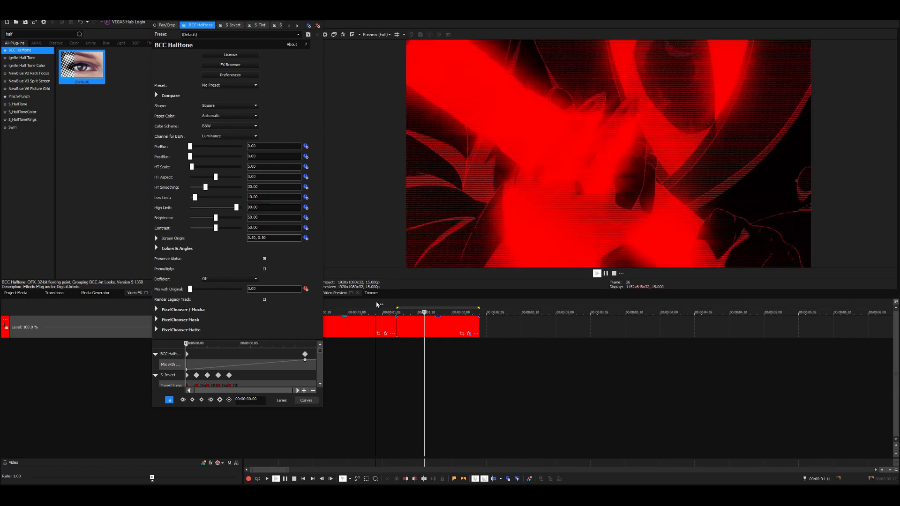
click(405, 349)
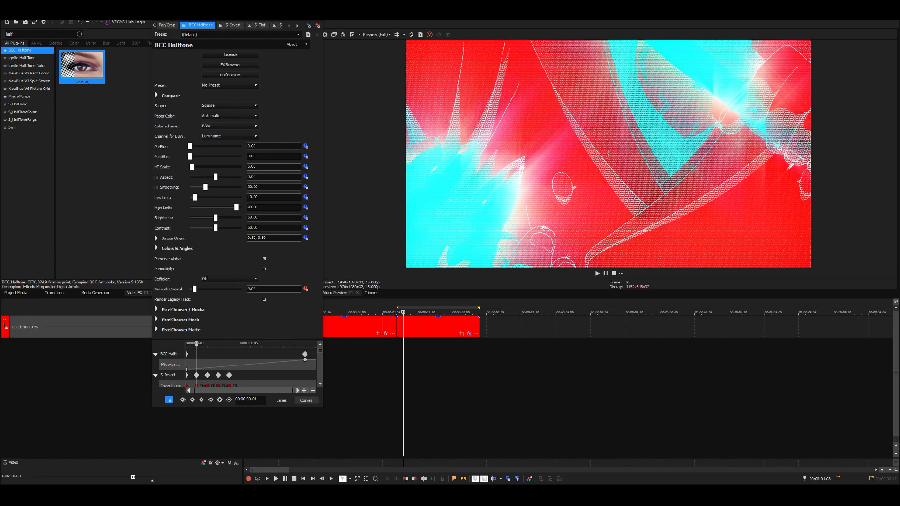
Step: Close the effects window and review the flash at the second clip's start in playback and frame by frame
click(317, 17)
click(384, 345)
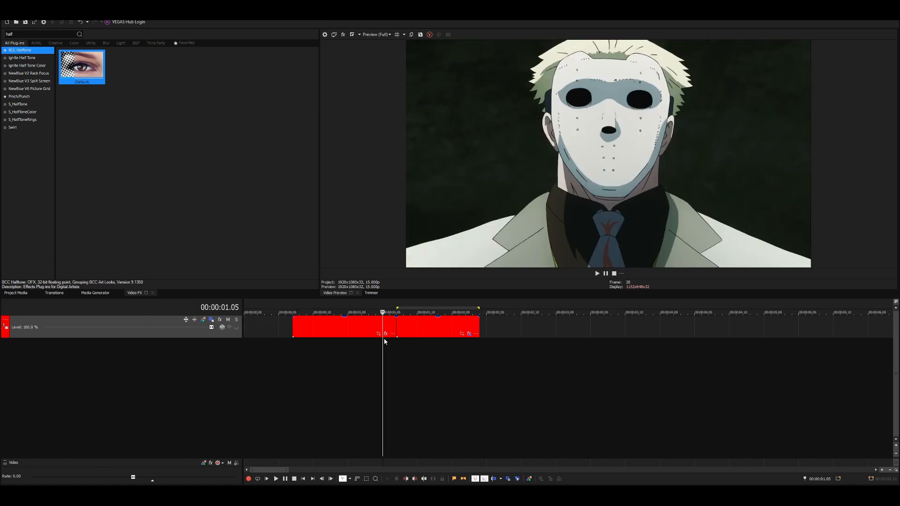
click(410, 327)
click(397, 346)
key(space)
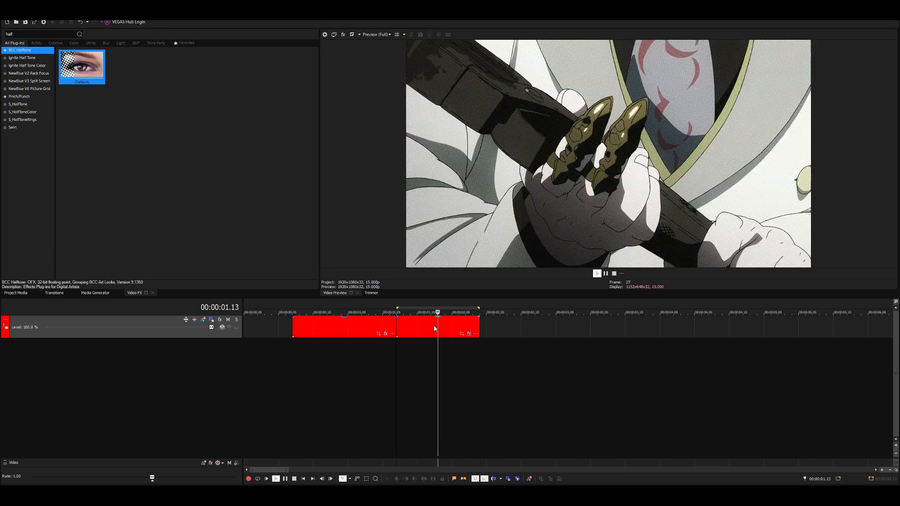
key(space)
click(407, 327)
key(Left)
key(Left)
key(Right)
key(Right)
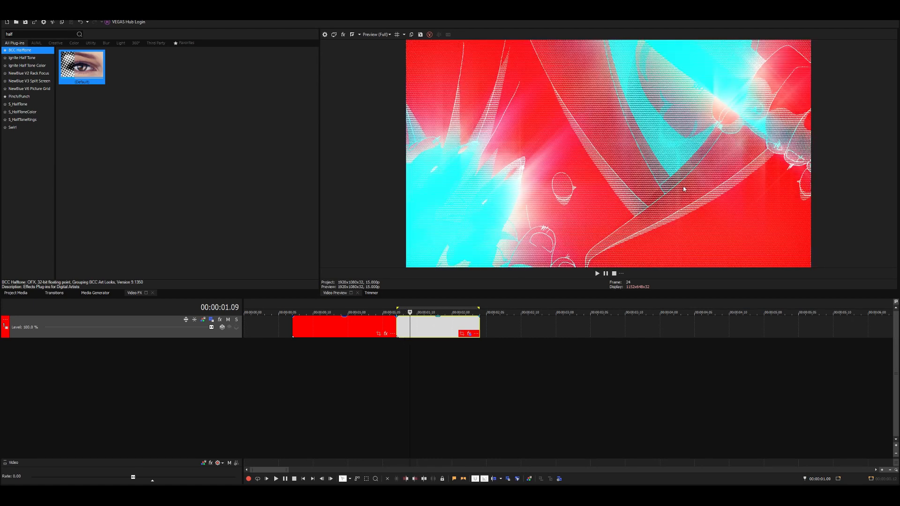
Step: Find S_BlurMoCurves with the search "blurm" and apply its tile preset to the first clip
click(375, 325)
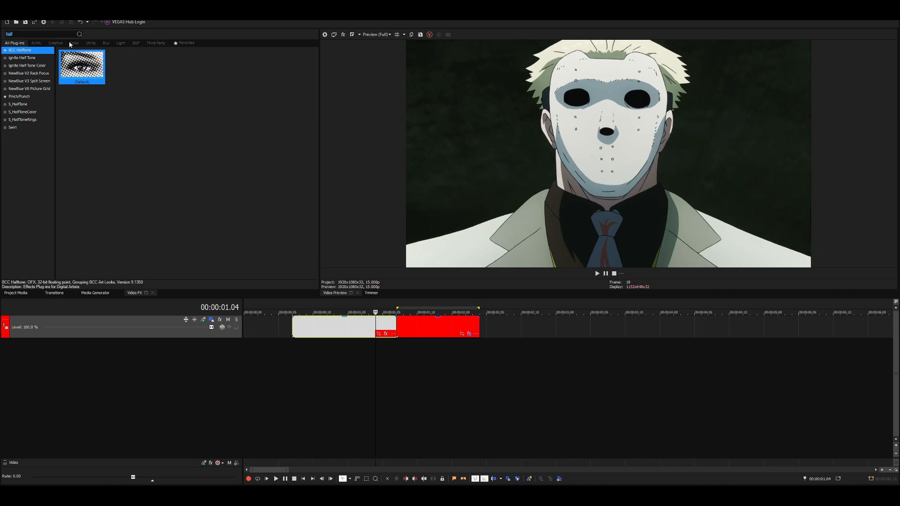
text(blurm)
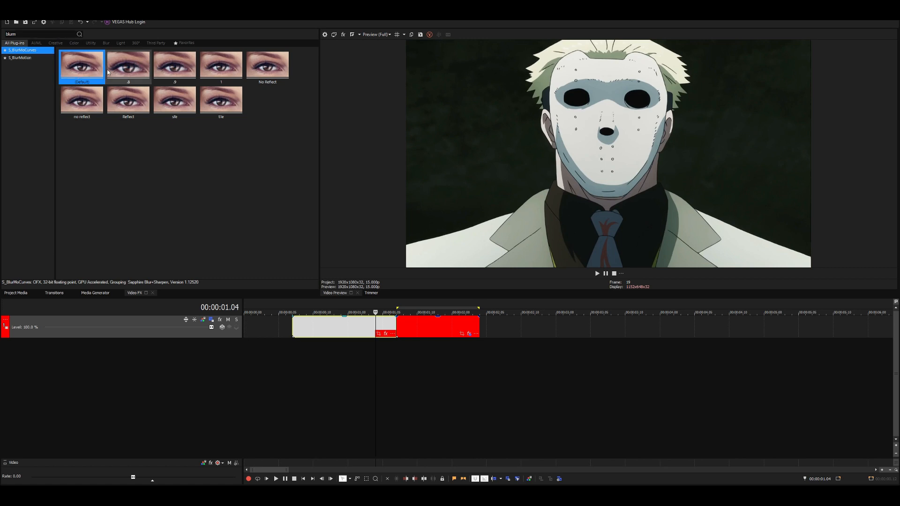
drag(221, 99, 311, 159)
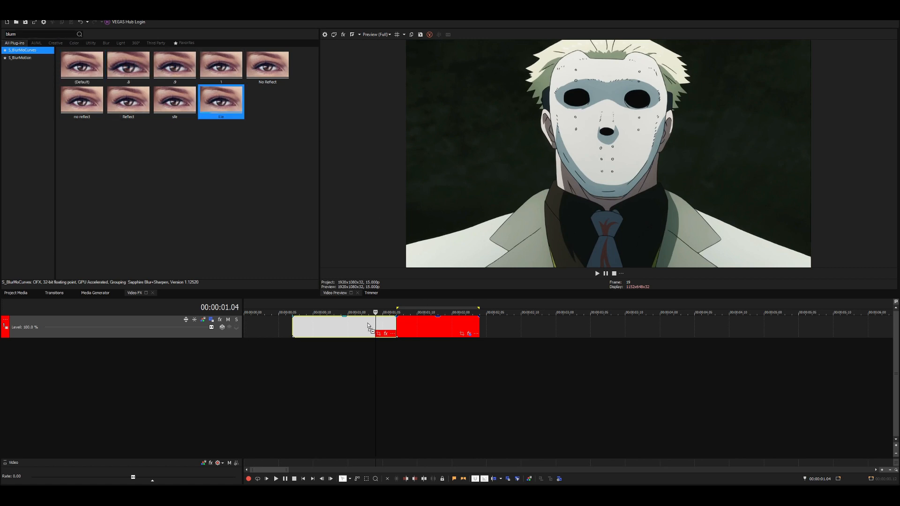
drag(368, 327, 369, 327)
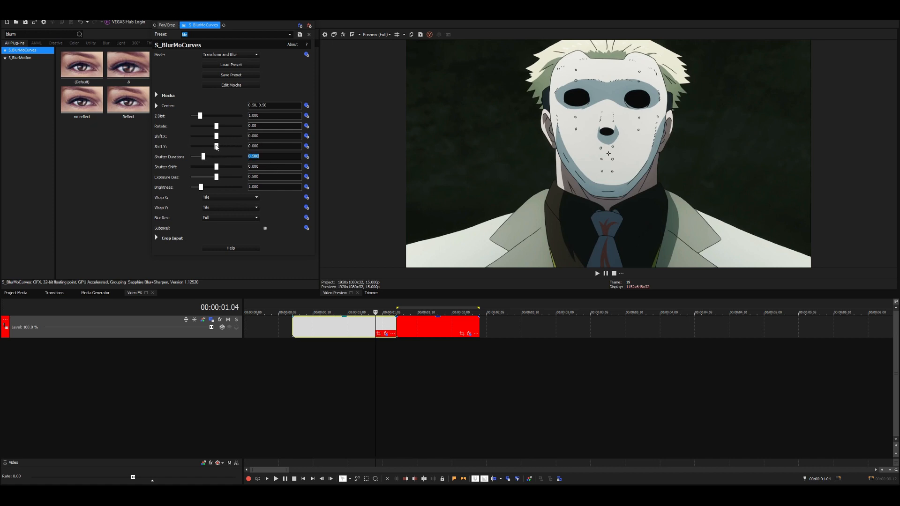
Step: Animate Shift Y in S_BlurMoCurves from the clip's first frame, setting 0.500 on the second frame and 0.000 on the third
click(307, 146)
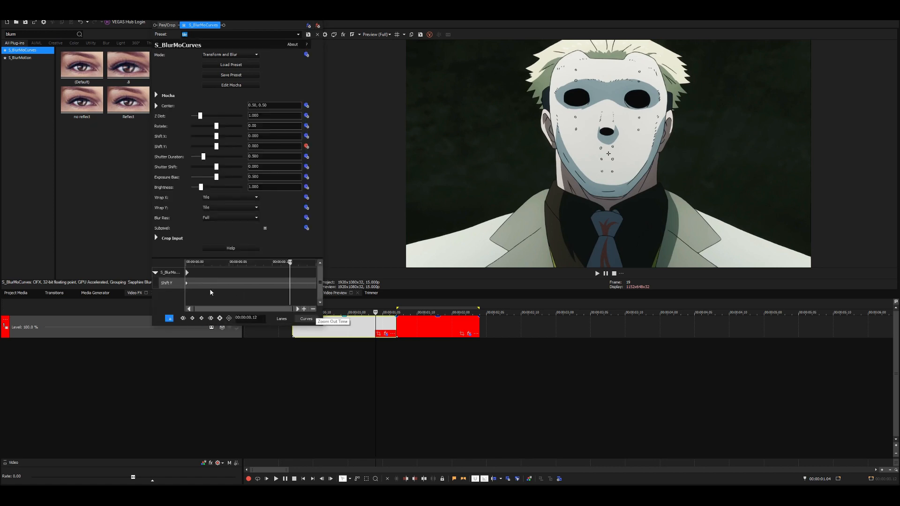
click(191, 285)
key(Right)
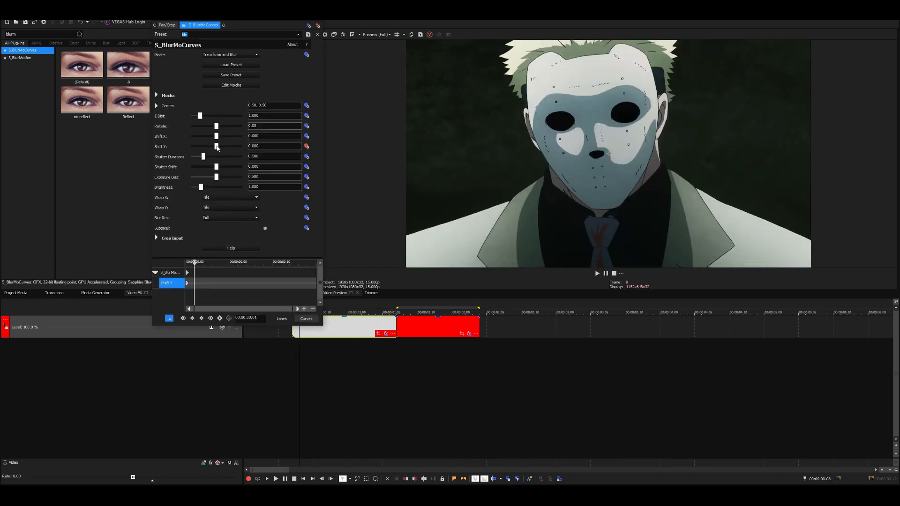
drag(219, 148, 244, 147)
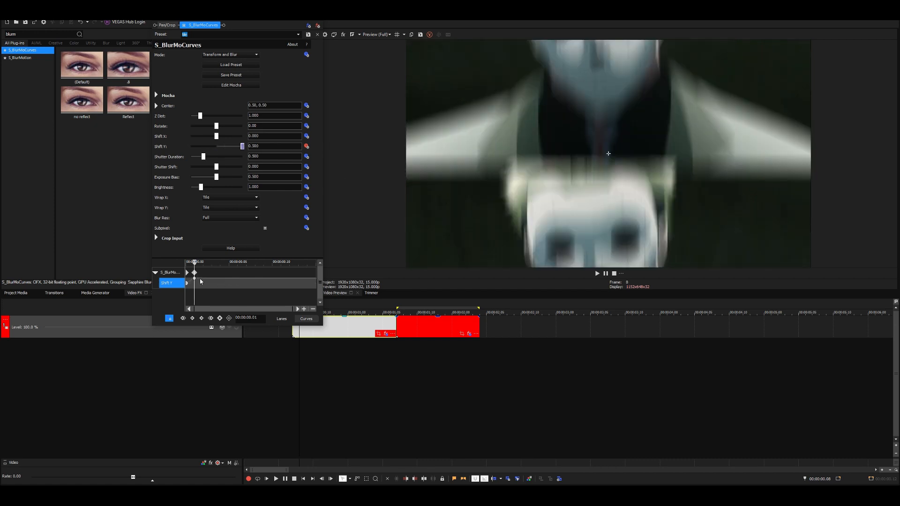
click(195, 273)
key(Right)
double_click(243, 146)
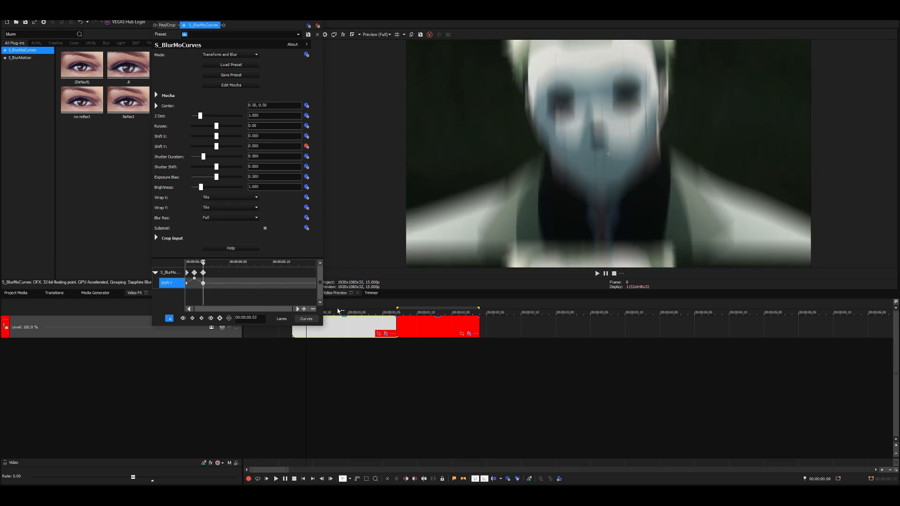
Step: Step back and forth through the first clip's opening frames to examine the vertical shift and its motion blur
key(Left)
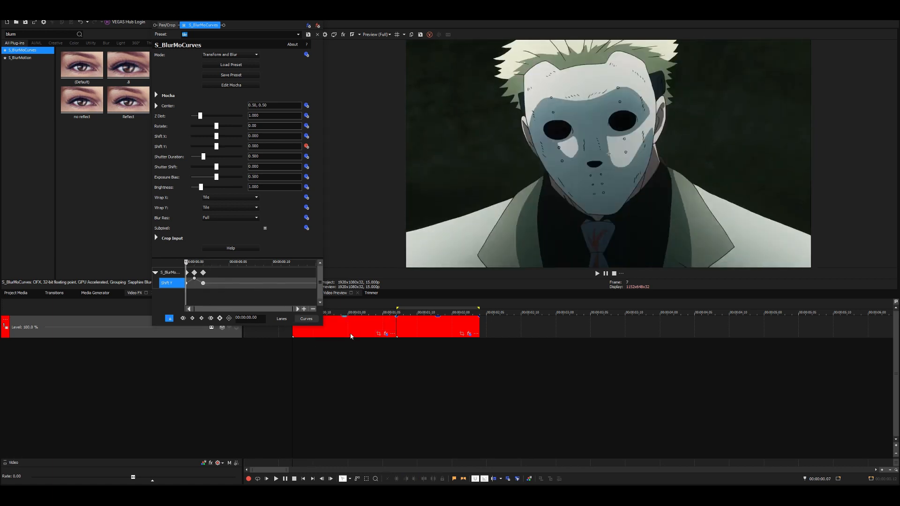
key(Right)
key(Right)
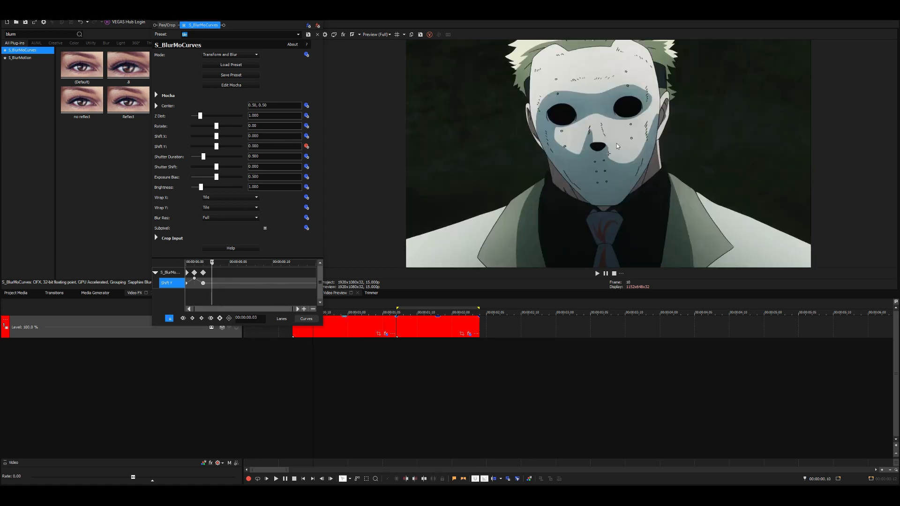
key(Left)
key(Left)
key(Left)
key(Right)
key(Right)
key(Right)
key(Left)
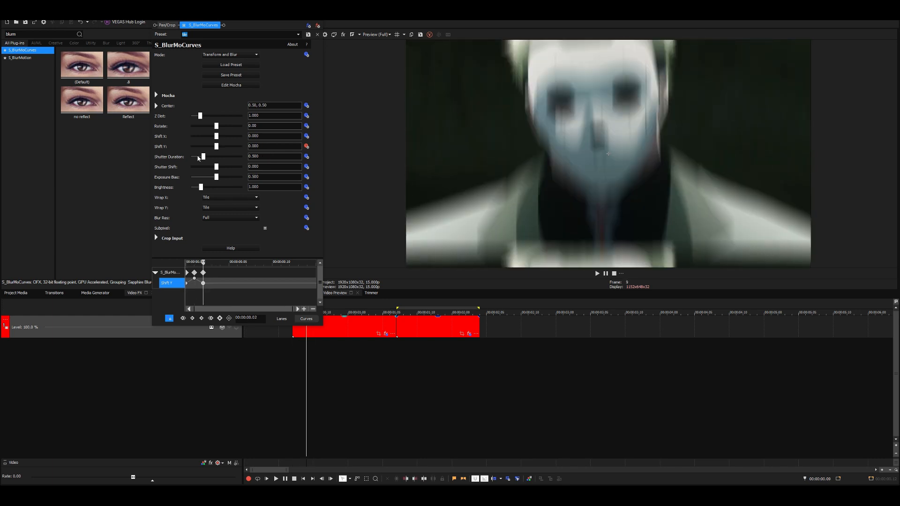
Step: Set the S_BlurMoCurves Shutter Duration to 0.000 and check the shift frame by frame and in playback
drag(205, 160, 172, 165)
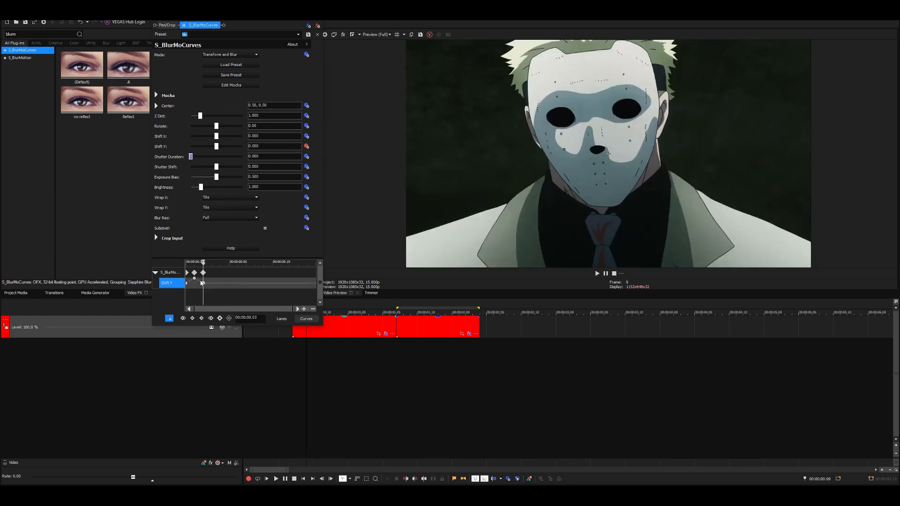
click(202, 283)
key(Left)
key(Left)
key(Right)
key(Right)
key(Left)
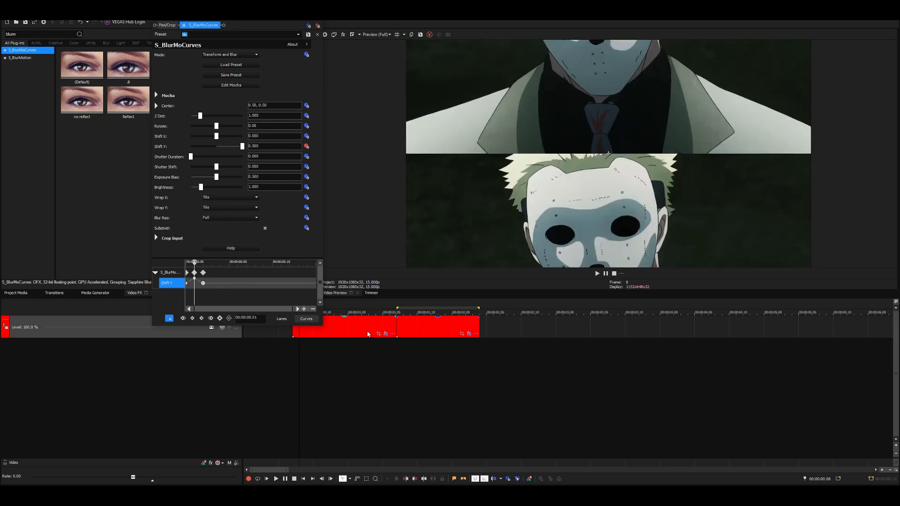
key(Right)
key(space)
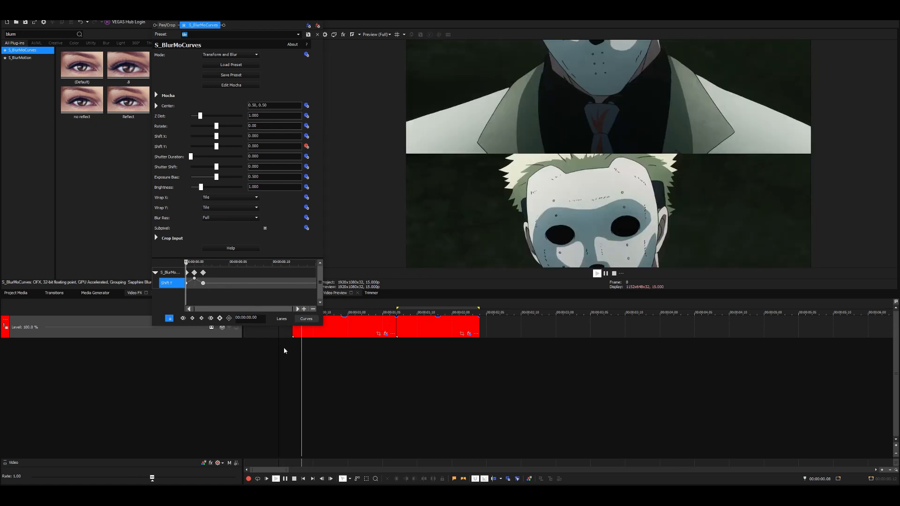
key(space)
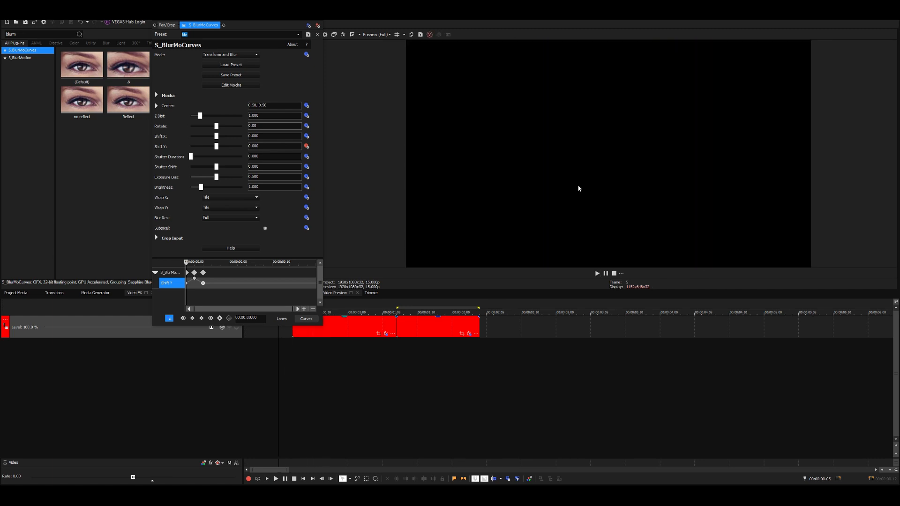
Step: Try a Shutter Duration of 0.250 in S_BlurMoCurves and play back the first clip's opening frames
click(299, 354)
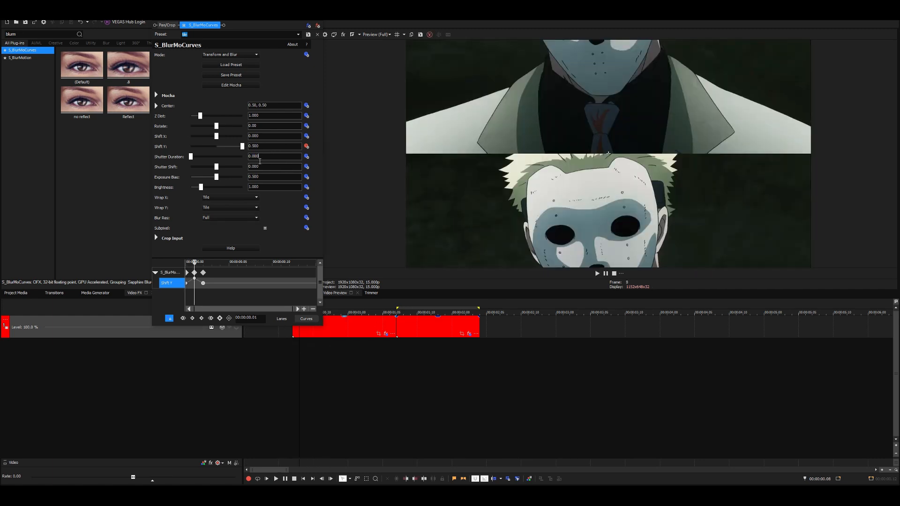
key(Return)
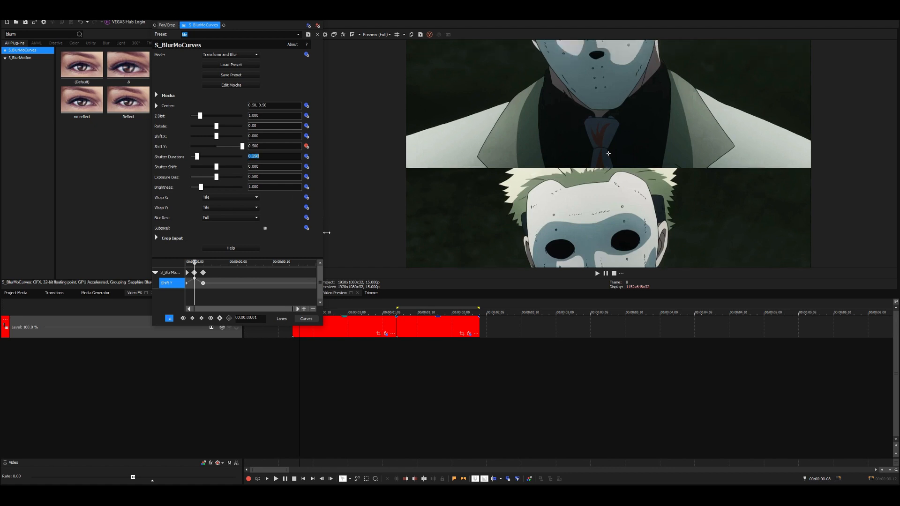
click(299, 354)
key(Right)
key(Left)
key(Right)
key(Right)
click(291, 358)
key(space)
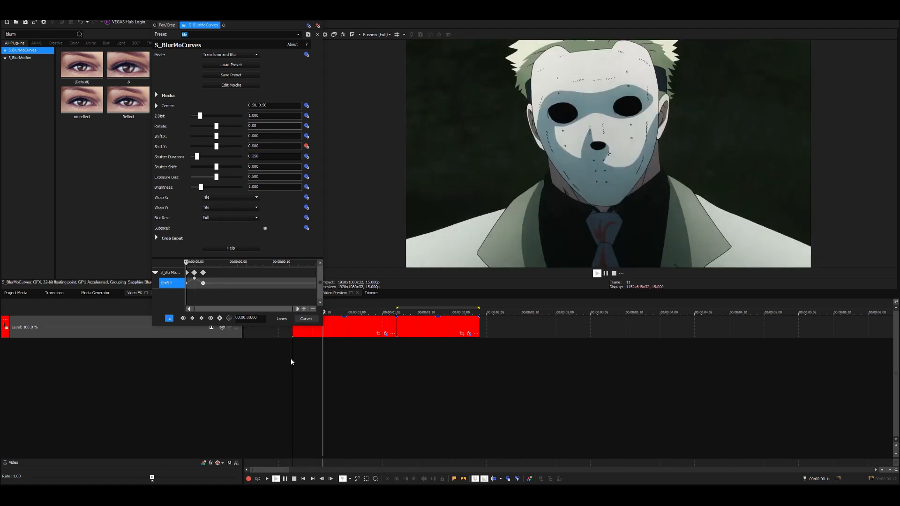
click(277, 358)
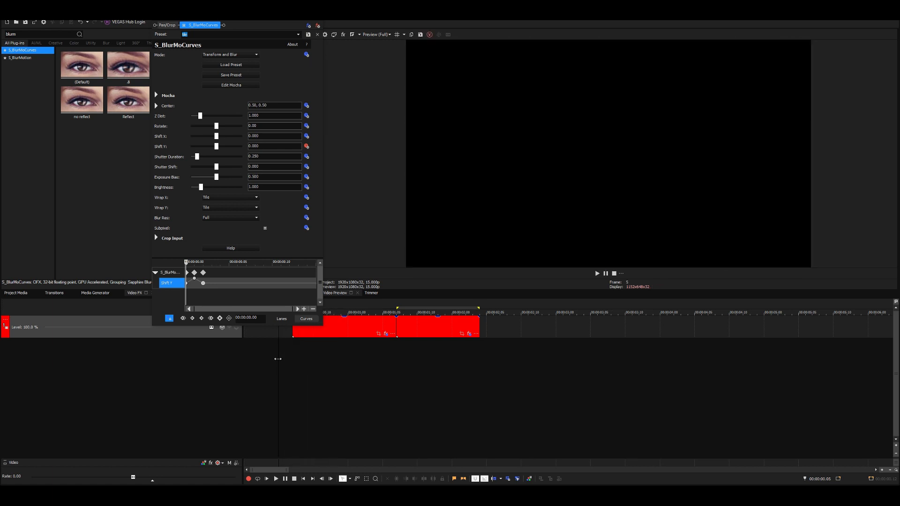
key(space)
Step: Return to the shifted second frame and set the Shutter Duration back to 0.000
click(300, 361)
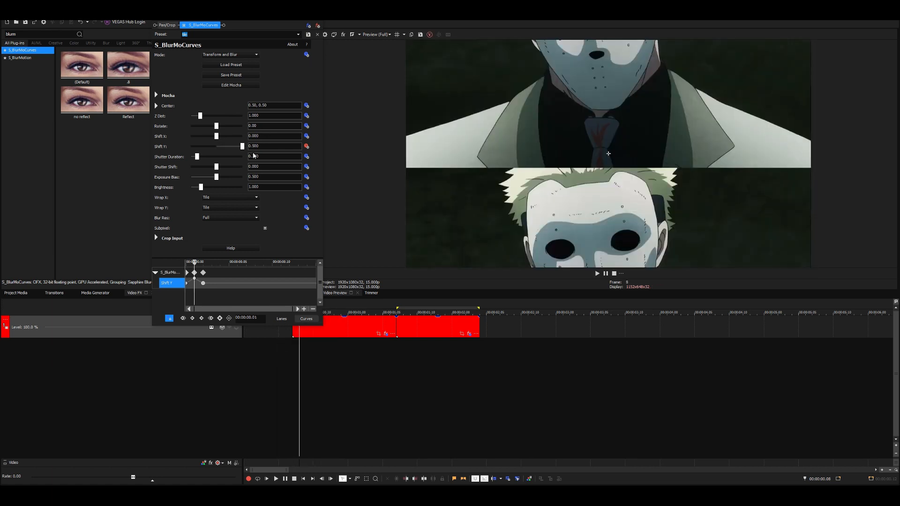
drag(197, 157, 189, 157)
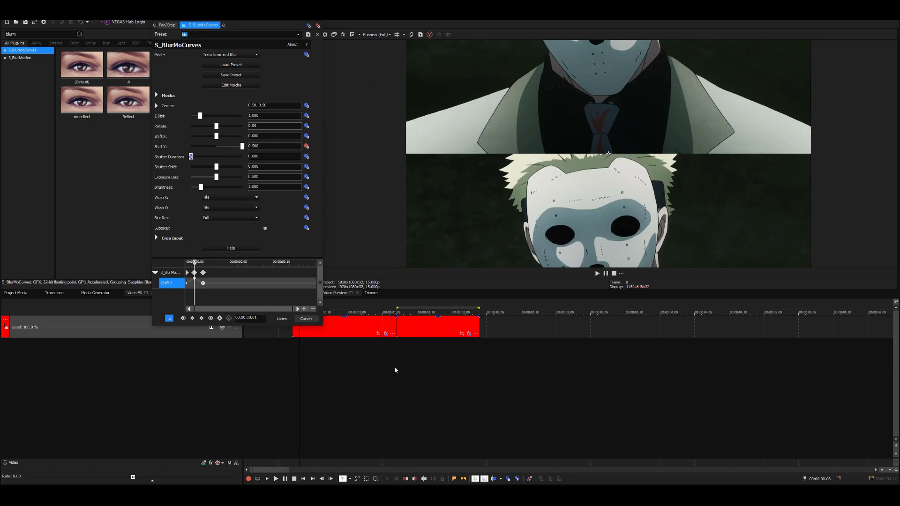
key(Right)
Step: Search the effects for "dire", add the default S_BlurDirectional after S_BlurMoCurves on the first clip, and set its Angle to 0.00
drag(234, 5, 232, 190)
click(316, 191)
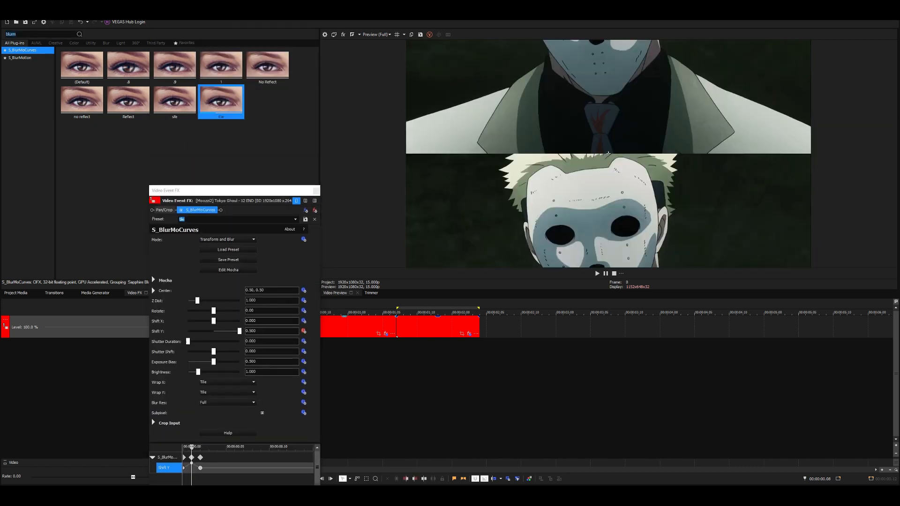
text(dire)
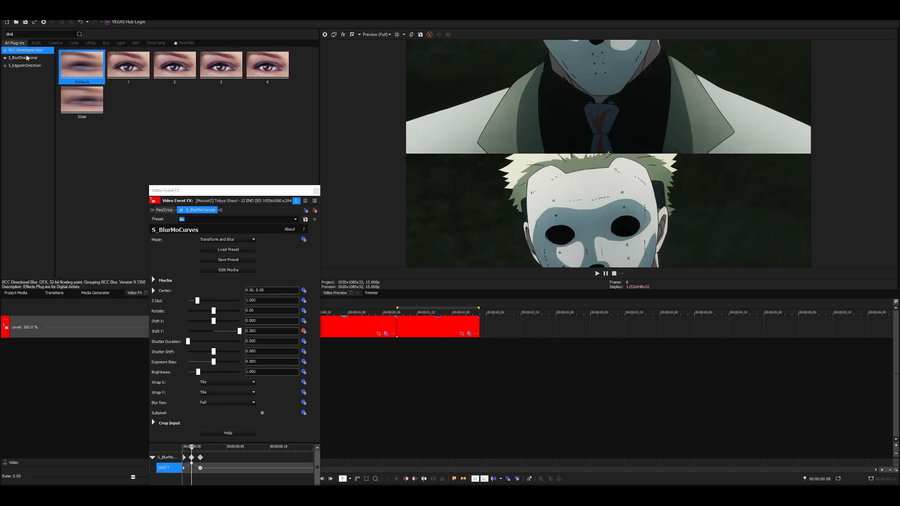
click(27, 58)
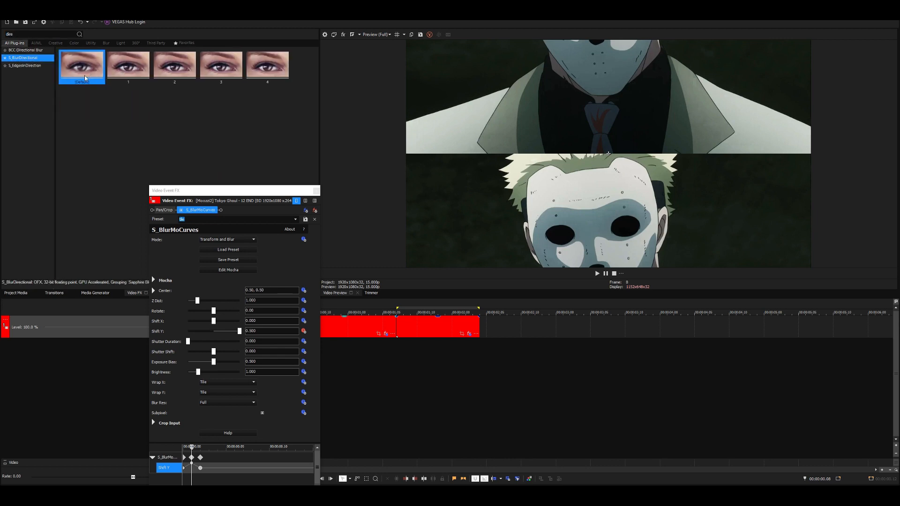
drag(85, 78, 236, 12)
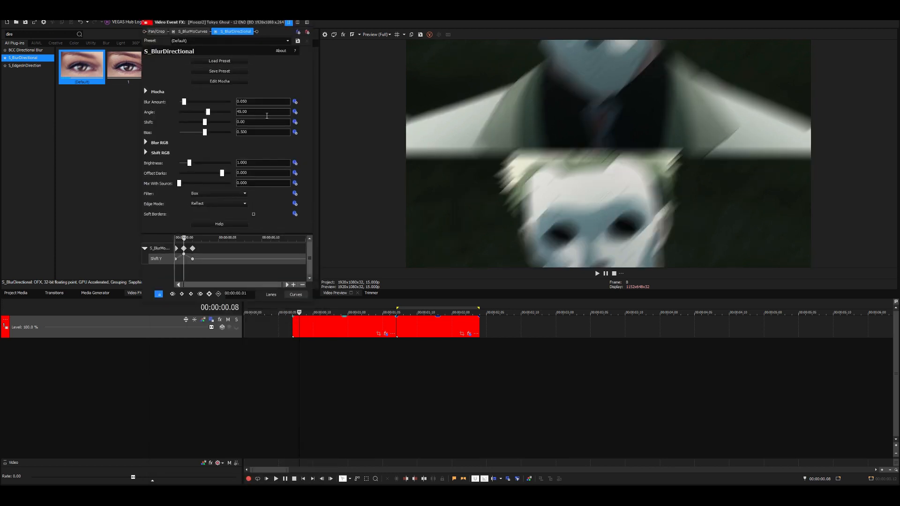
key(Return)
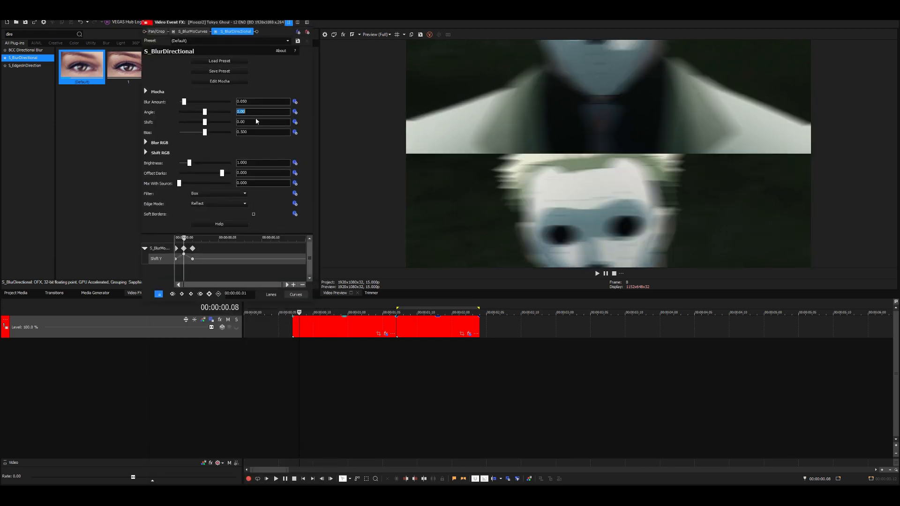
Step: Set the S_BlurDirectional Angle to 90.00, then animate Blur Amount and move its first keyframe to the second frame
key(Return)
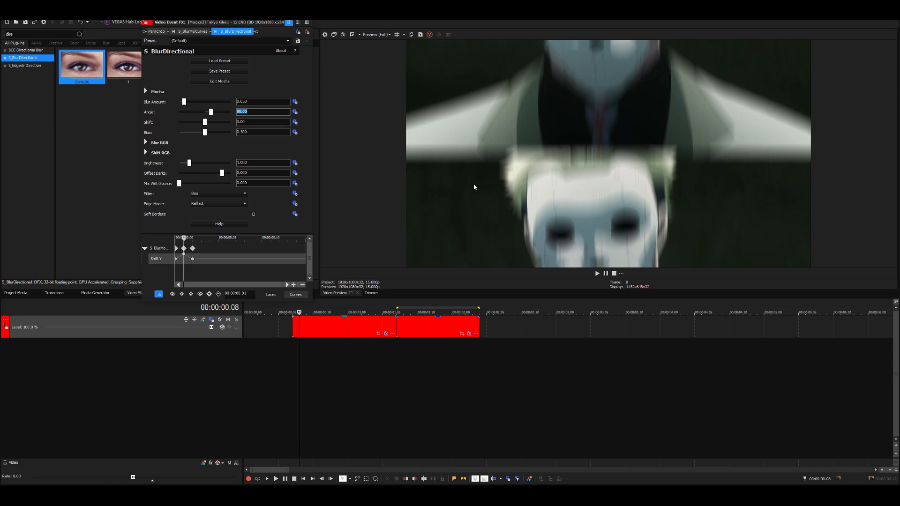
click(296, 102)
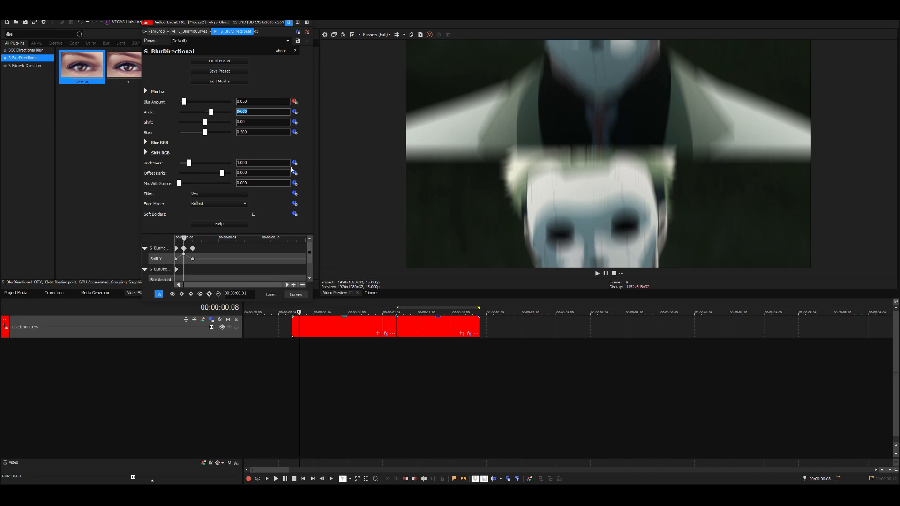
drag(236, 234, 242, 178)
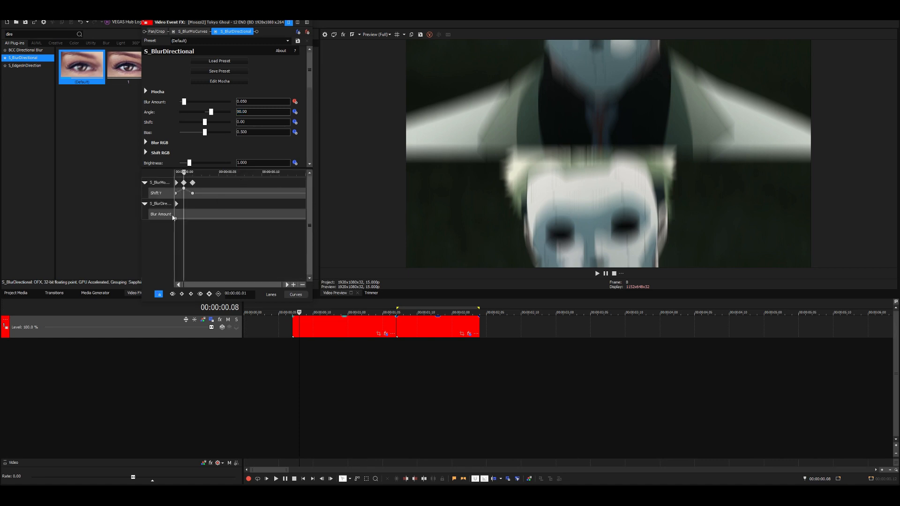
drag(175, 218, 190, 219)
Step: Set S_BlurDirectional Blur Amount keyframes of 0.000 on the clip's first and third frames
key(Left)
drag(263, 101, 206, 104)
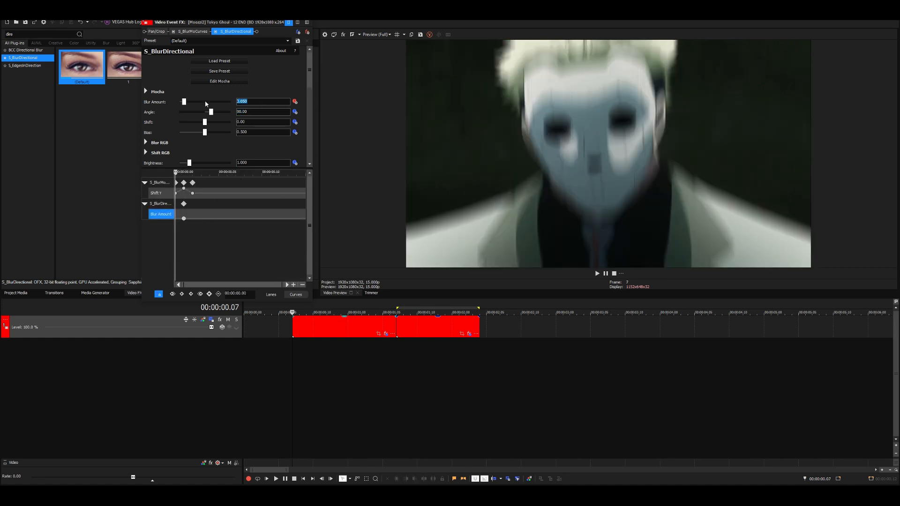
text(0)
key(Return)
click(184, 219)
key(Right)
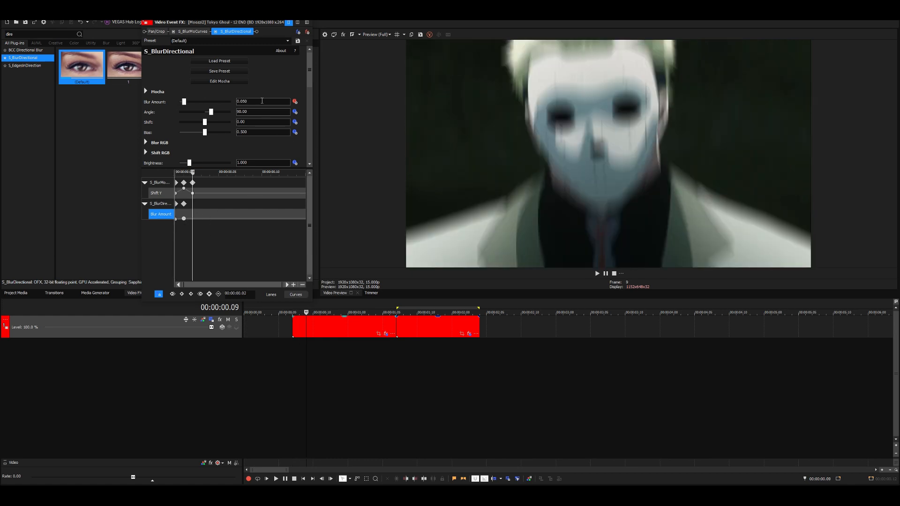
text(0)
key(Return)
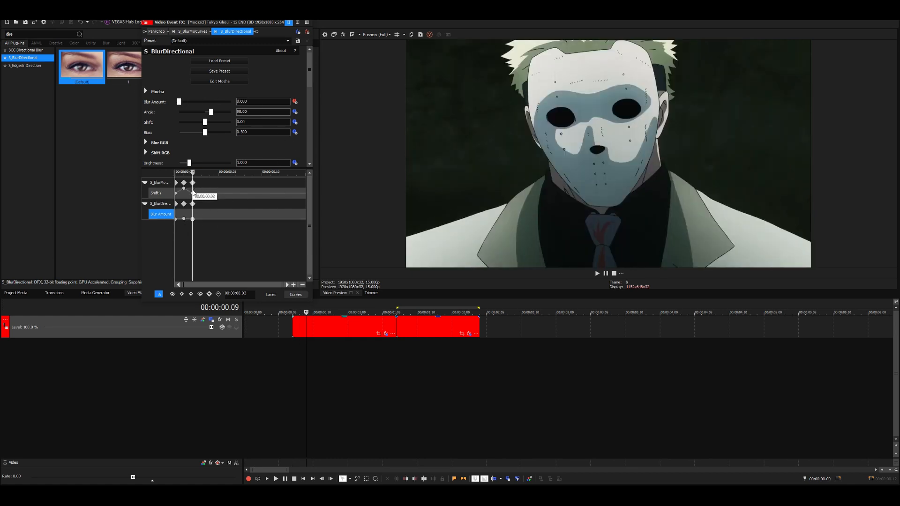
Step: Check the Shift Y and Blur Amount keyframes across the clip's first three frames
click(193, 193)
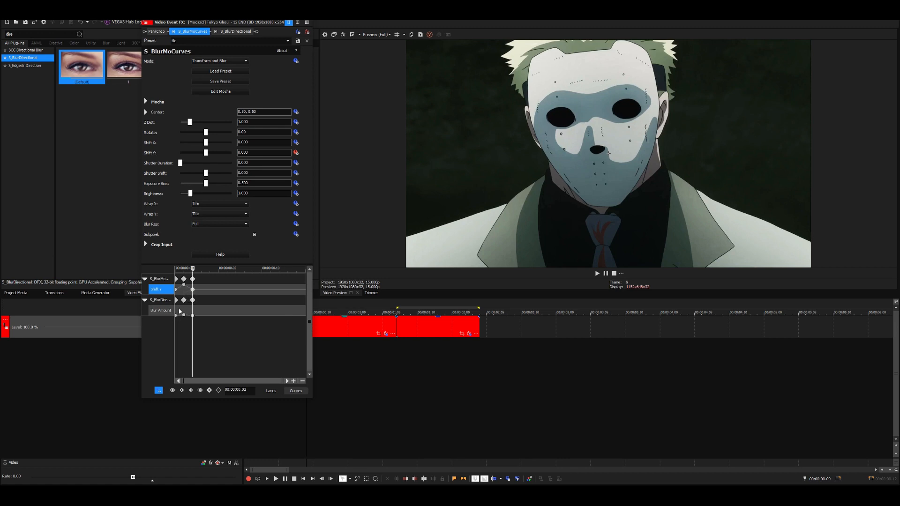
click(193, 317)
click(176, 286)
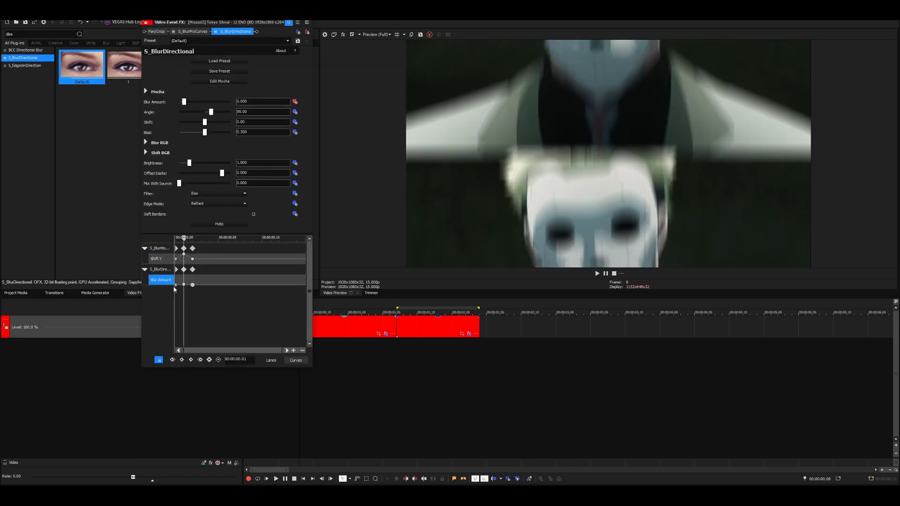
click(184, 285)
click(193, 284)
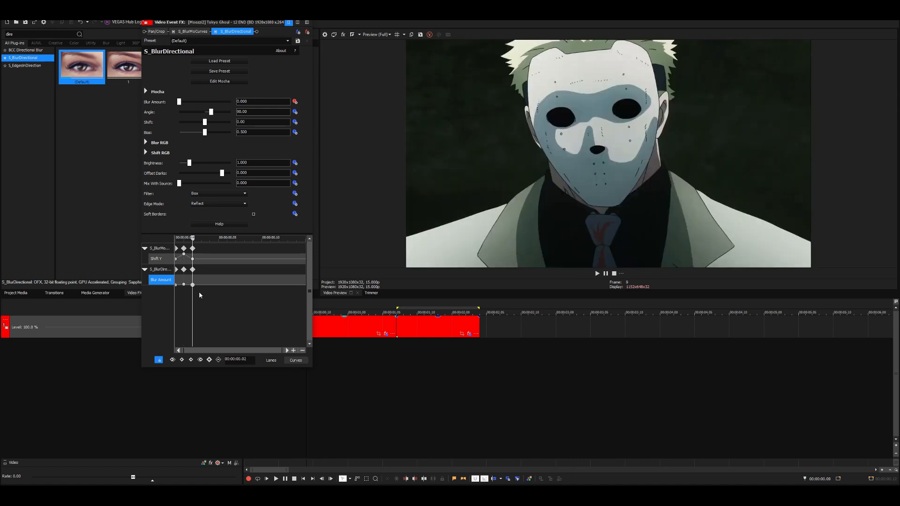
Step: Clear the effects window from the timeline and repeatedly play back the glitch from just before the first clip's start
click(361, 331)
drag(225, 22, 67, 22)
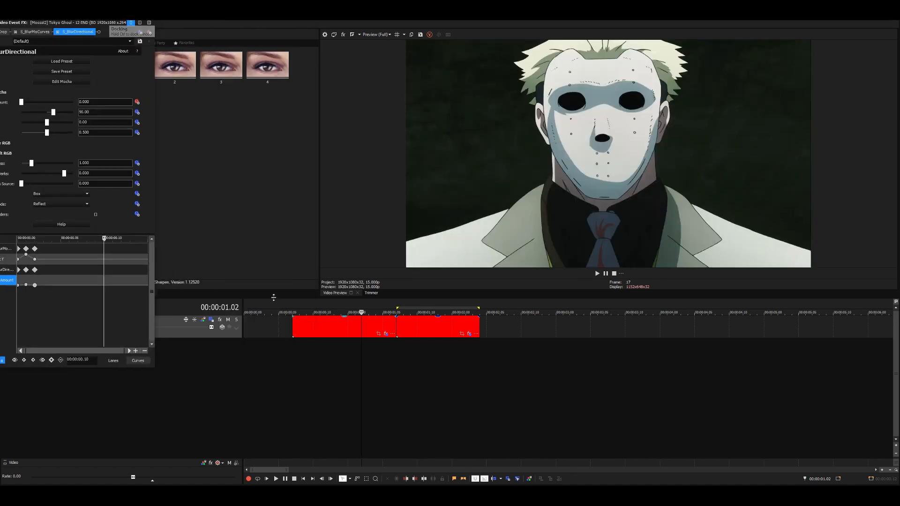
click(293, 349)
key(space)
click(281, 358)
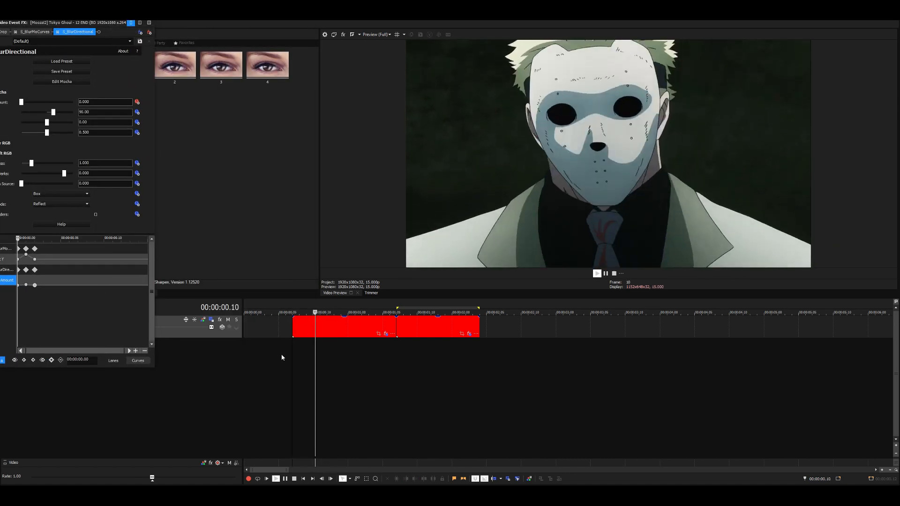
click(278, 358)
click(278, 355)
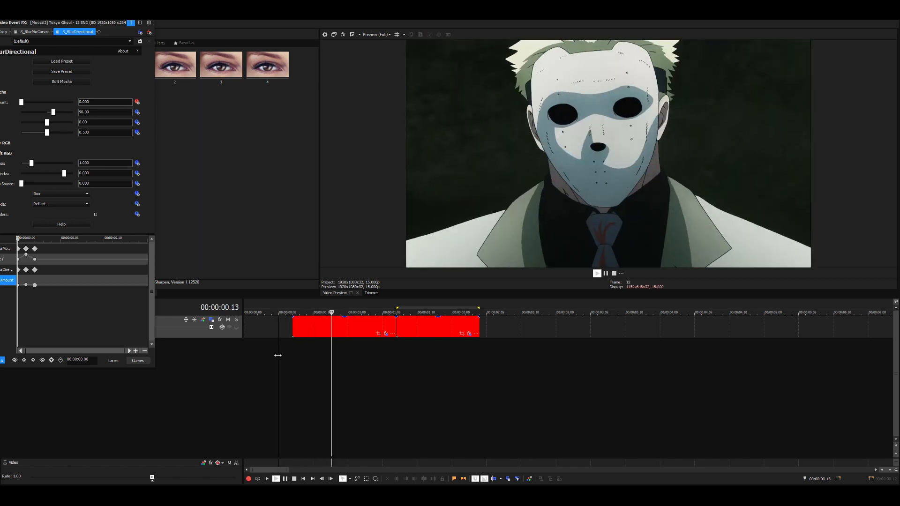
key(space)
key(space)
key(space)
key(space)
key(space)
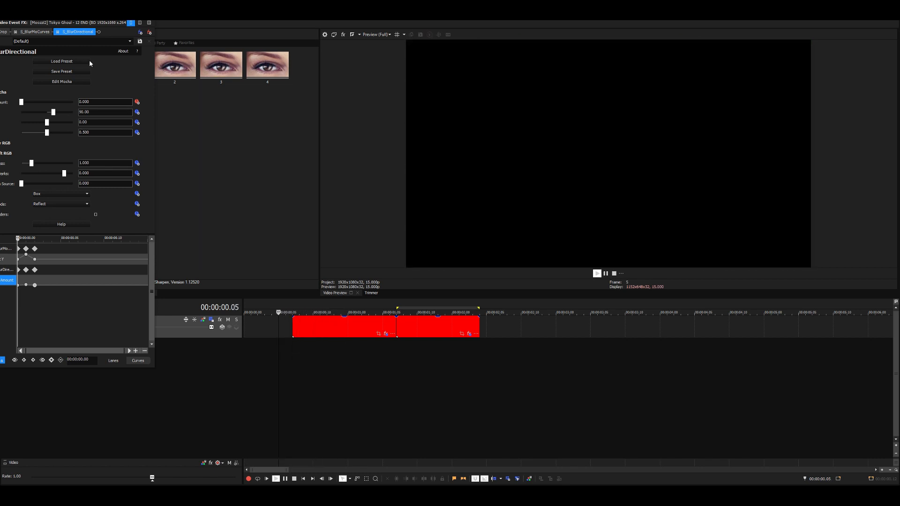
Step: Bring the effects window back into view and step frame by frame through the first clip's opening glitch
drag(92, 12, 191, 31)
key(Right)
key(Right)
key(Right)
key(Right)
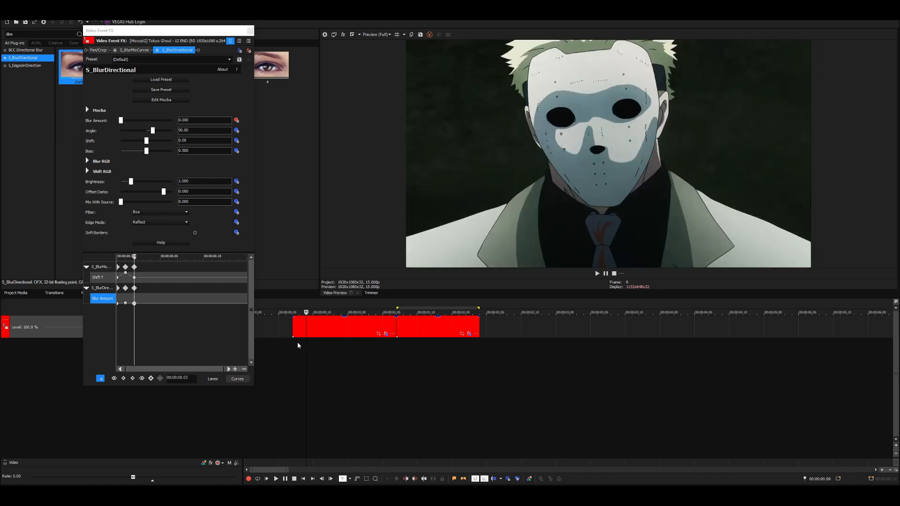
key(Left)
key(Left)
key(Right)
key(Right)
key(Left)
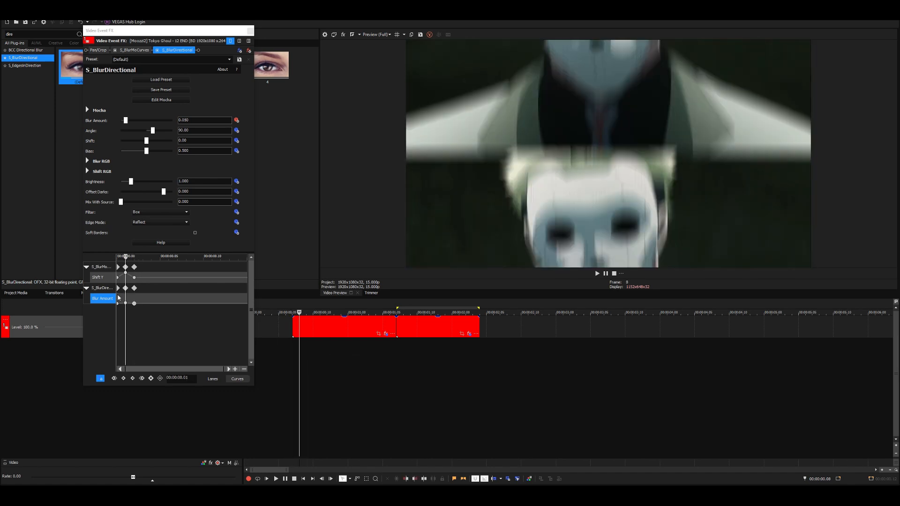
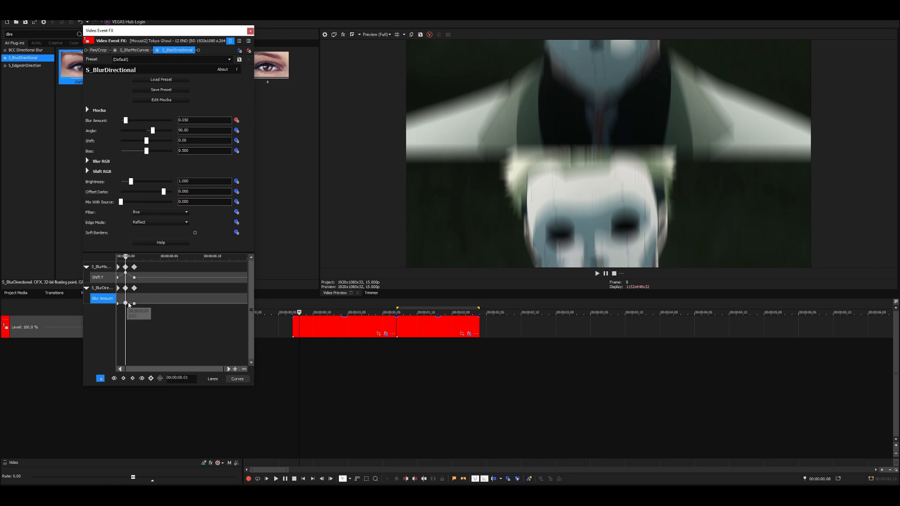
Step: Move the 0.05 Blur Amount keyframe to 00:00:00.14 and the third-frame 0.000 keyframe to 00:00:00.13, and delete the first-frame keyframe
drag(125, 303, 238, 314)
key(Left)
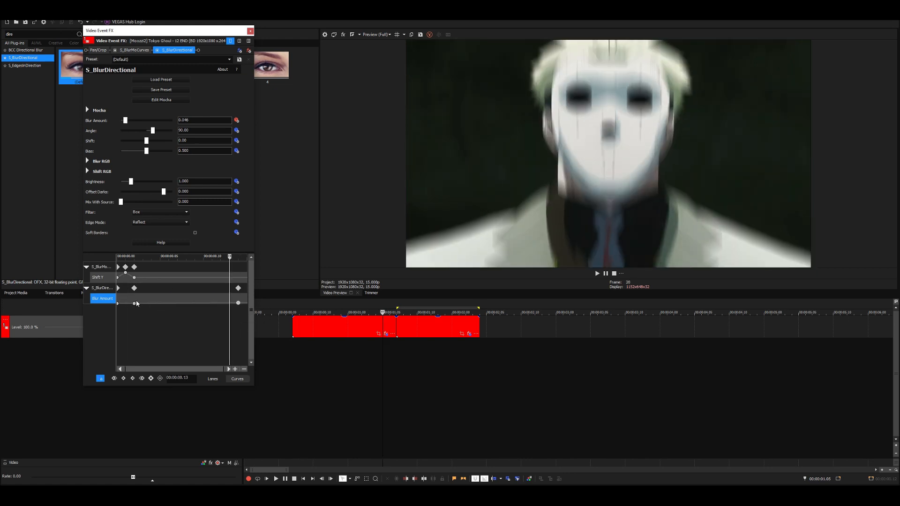
drag(137, 304, 229, 304)
click(119, 304)
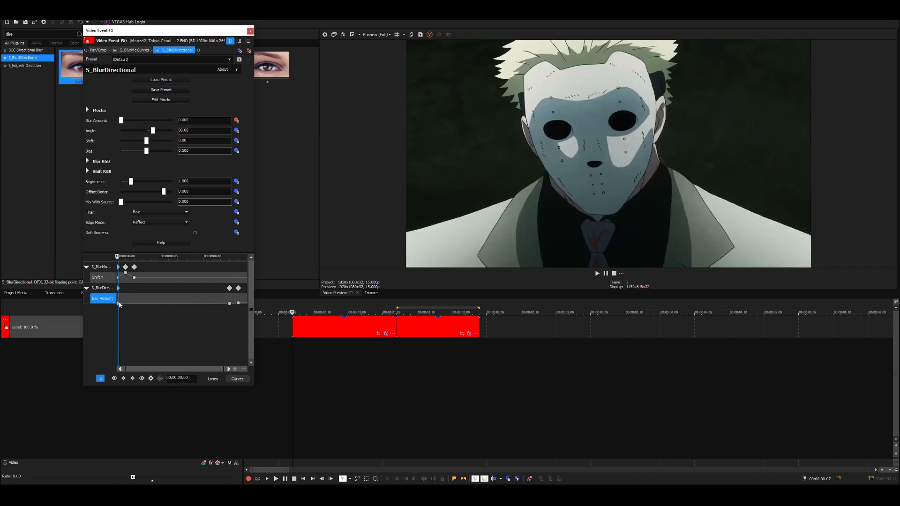
click(239, 303)
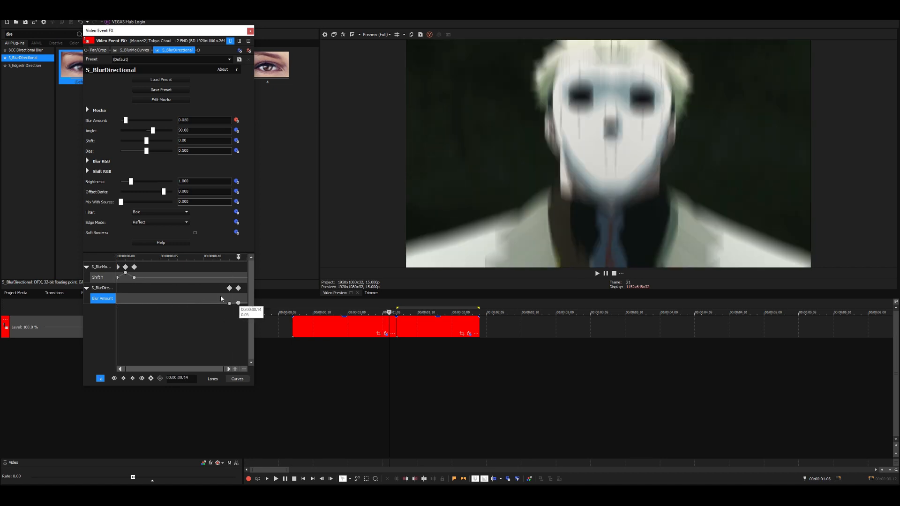
Step: Delete the third-frame Shift Y keyframe, and move the 0.5 keyframe to 00:00:00.14 and the first-frame zero keyframe to 00:00:00.13
click(134, 278)
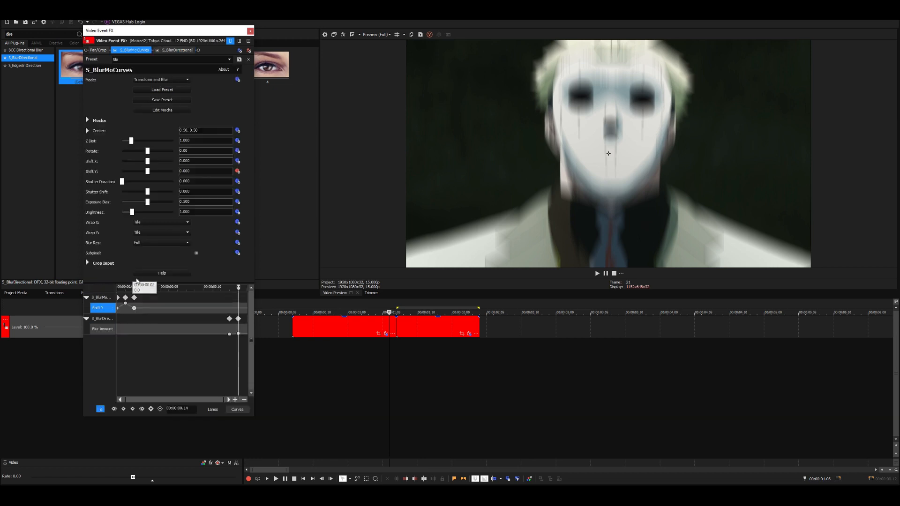
click(134, 307)
key(Delete)
drag(126, 304, 239, 303)
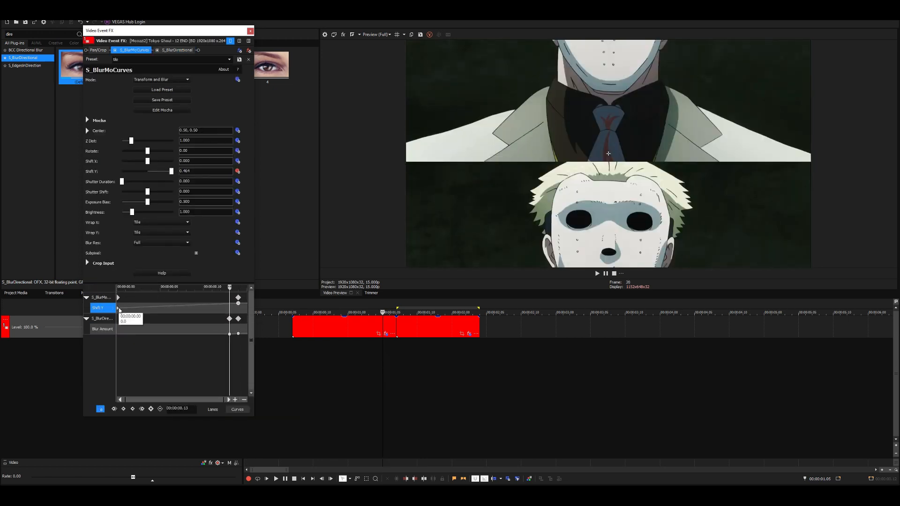
drag(121, 309, 230, 317)
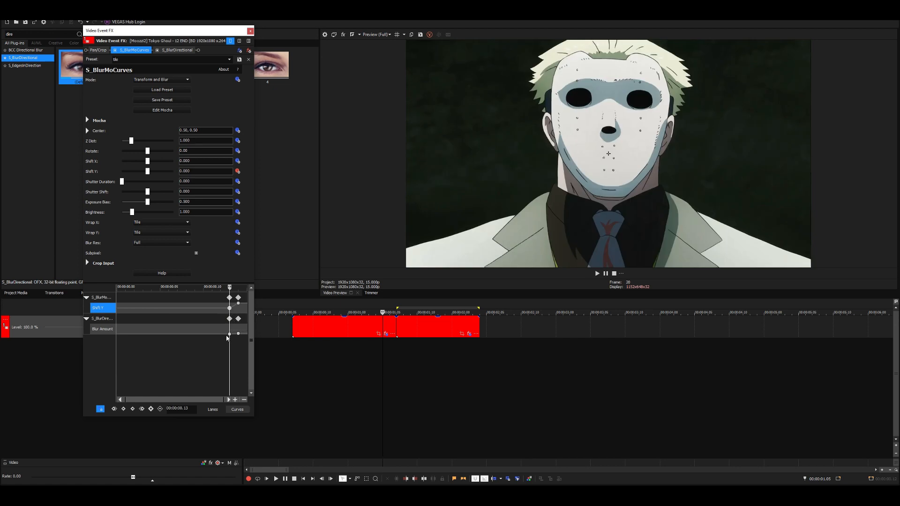
Step: Check the Shift Y and Blur Amount keyframes at 00:00:00.14 in the first clip
mouse_move(230, 335)
click(238, 304)
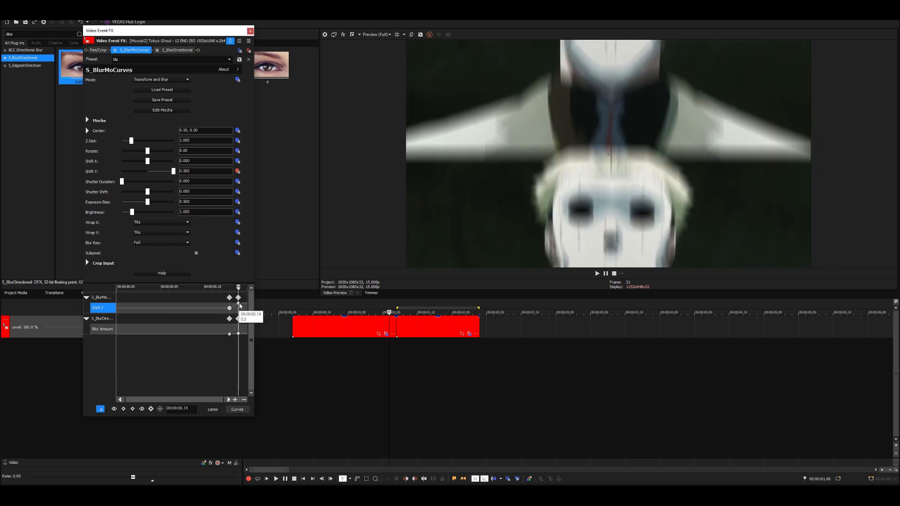
click(238, 333)
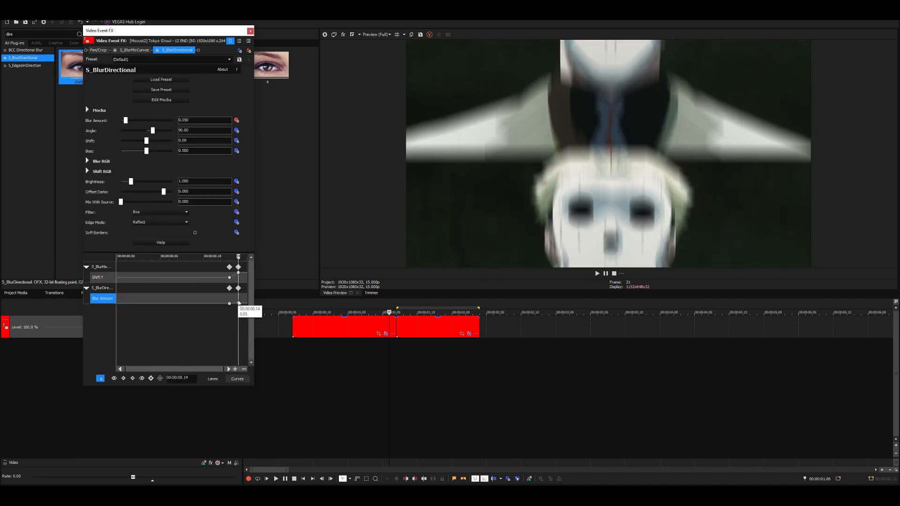
Step: Play back the cut into the second clip and step through the first clip's last frames
click(360, 349)
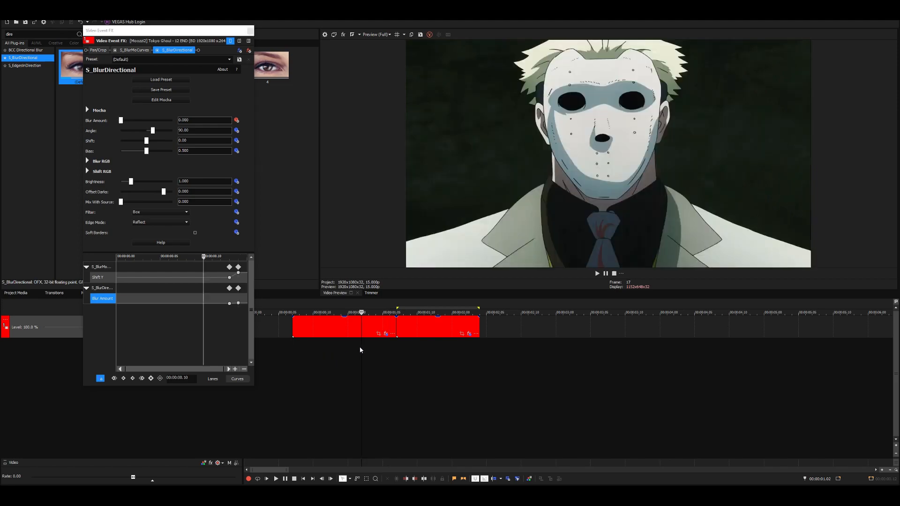
key(space)
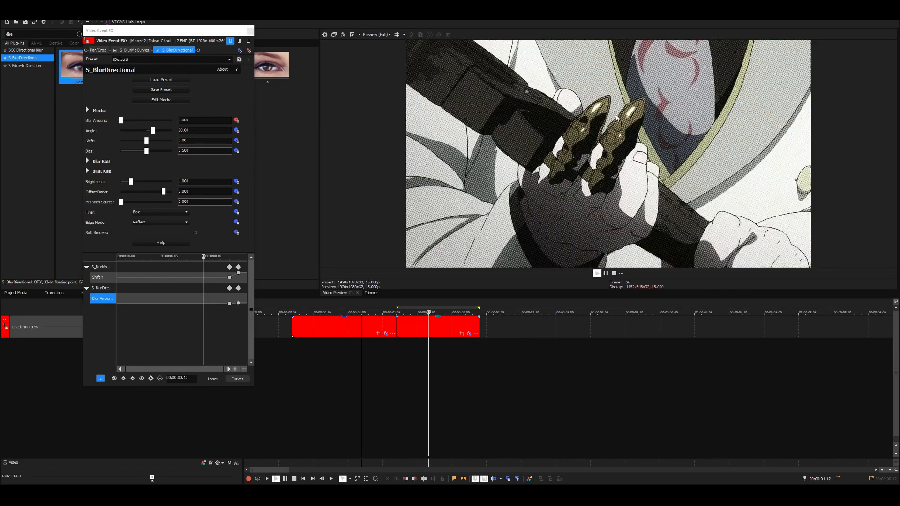
key(space)
key(space)
key(space)
key(space)
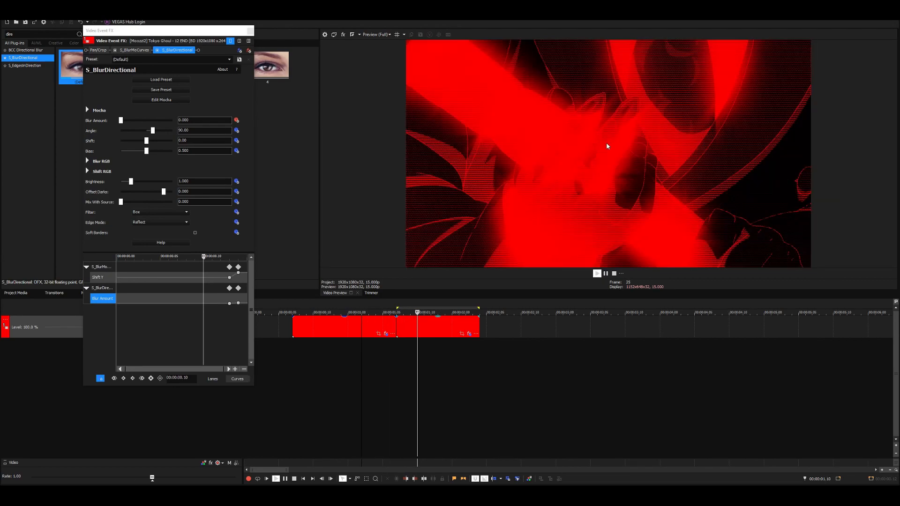
click(390, 345)
key(Left)
key(Right)
key(Left)
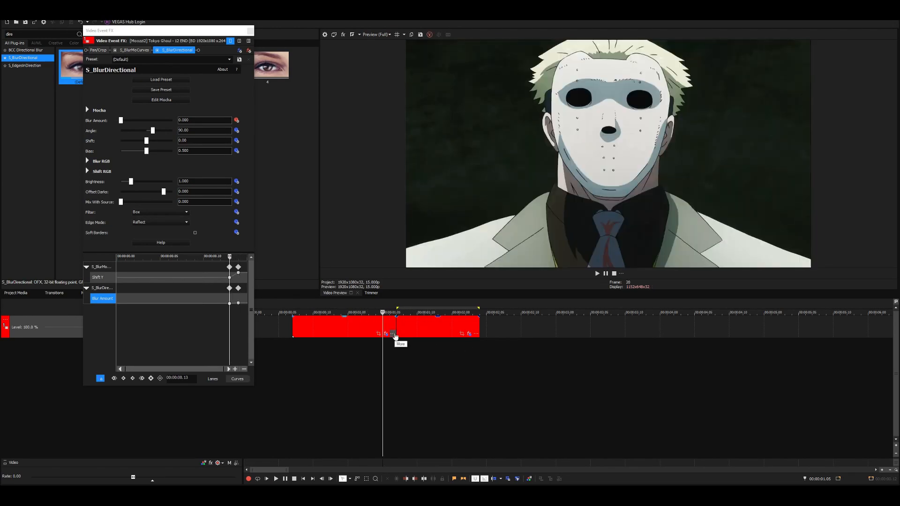
Step: Move the second clip later to leave a gap and repeatedly play back the first clip's ending on its own
drag(409, 334, 451, 335)
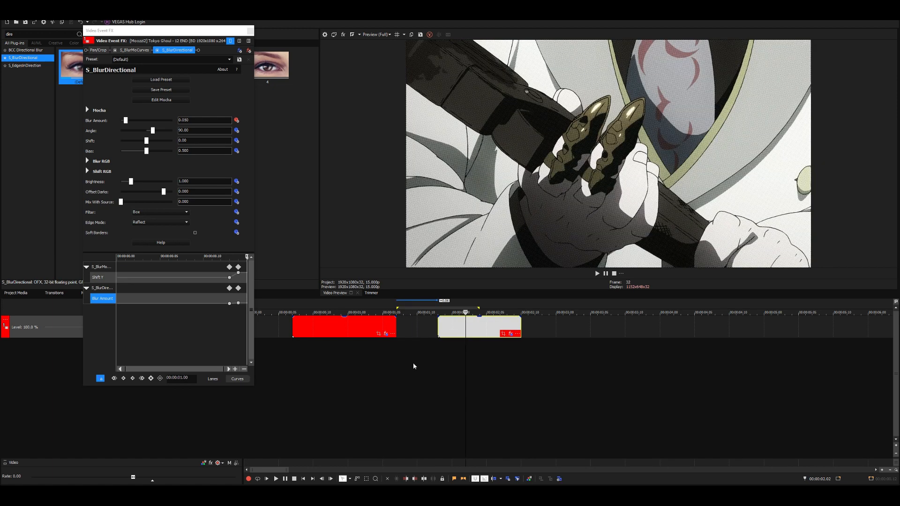
click(435, 359)
click(361, 359)
key(space)
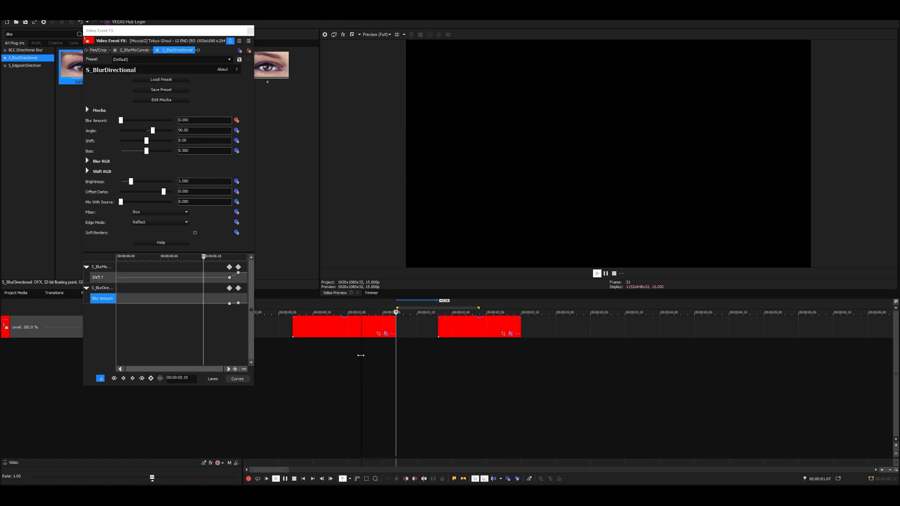
key(space)
key(space)
key(space)
key(space)
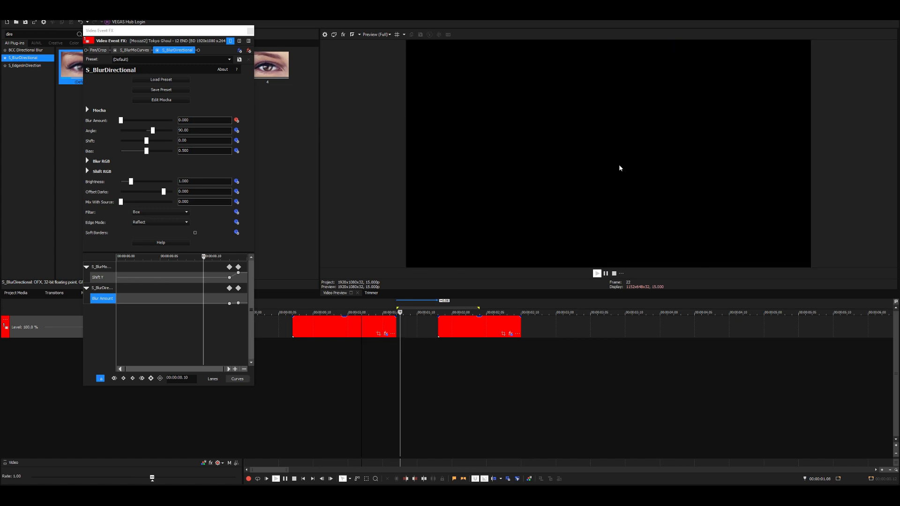
key(space)
key(space)
key(space)
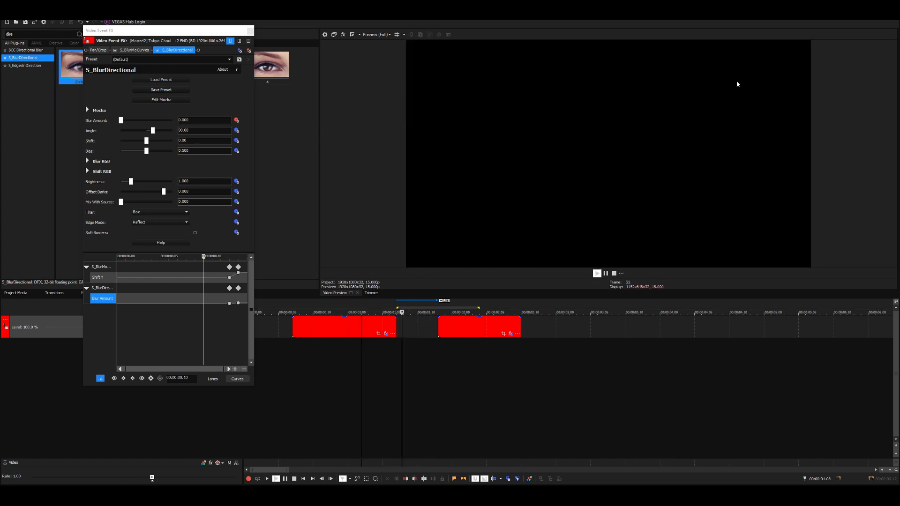
key(space)
key(space)
key(space)
Step: Move the second clip back against the end of the first clip and play across the cut
drag(477, 332, 436, 333)
key(space)
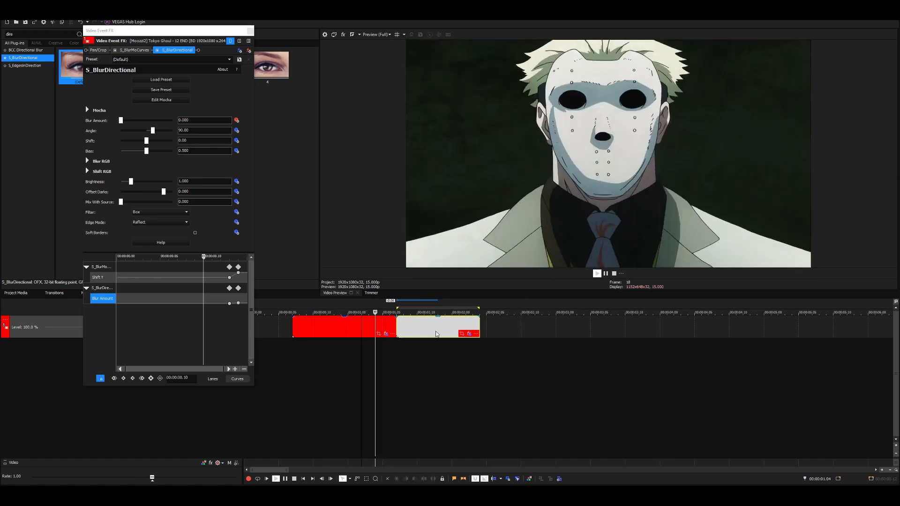
Step: Go to the first clip's frame at 00:00:01.06 and disable both S_BlurDirectional and S_BlurMoCurves
click(391, 349)
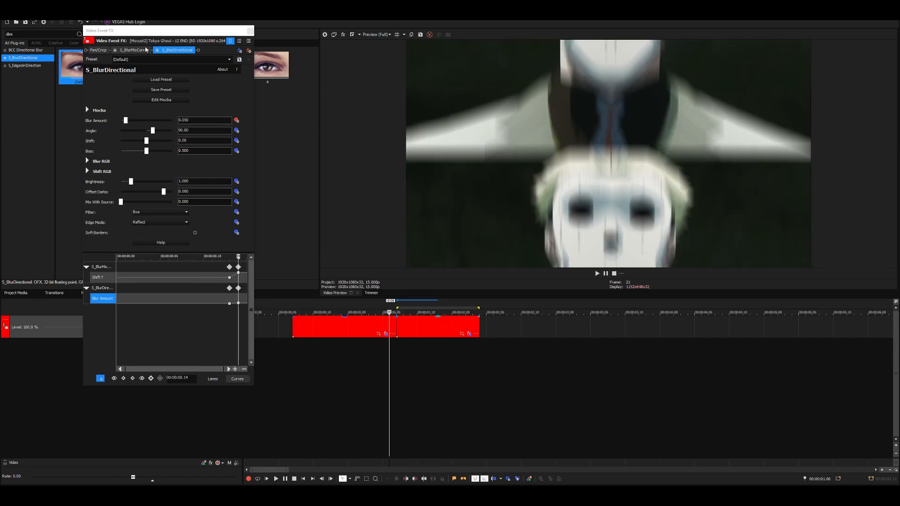
click(157, 51)
click(120, 51)
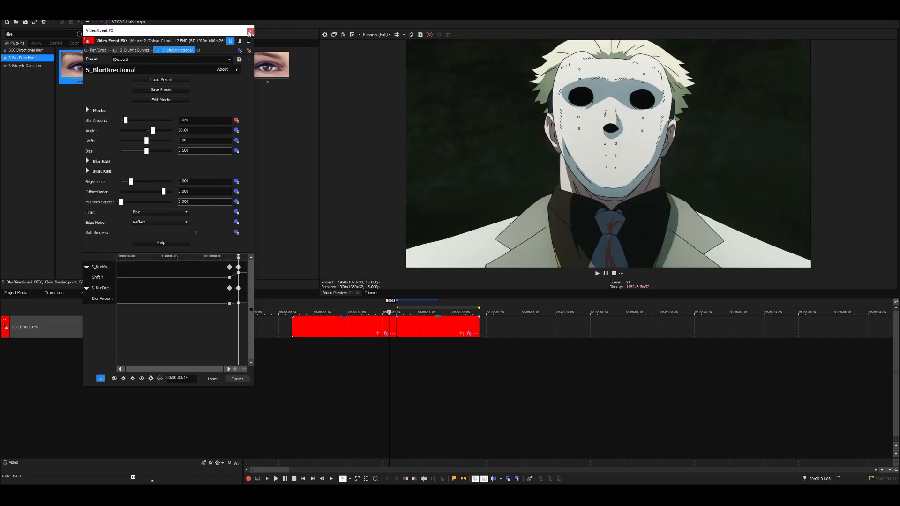
Step: Search the video effects for "warptr" and apply the default S_WarpTransform preset to the first clip
click(250, 32)
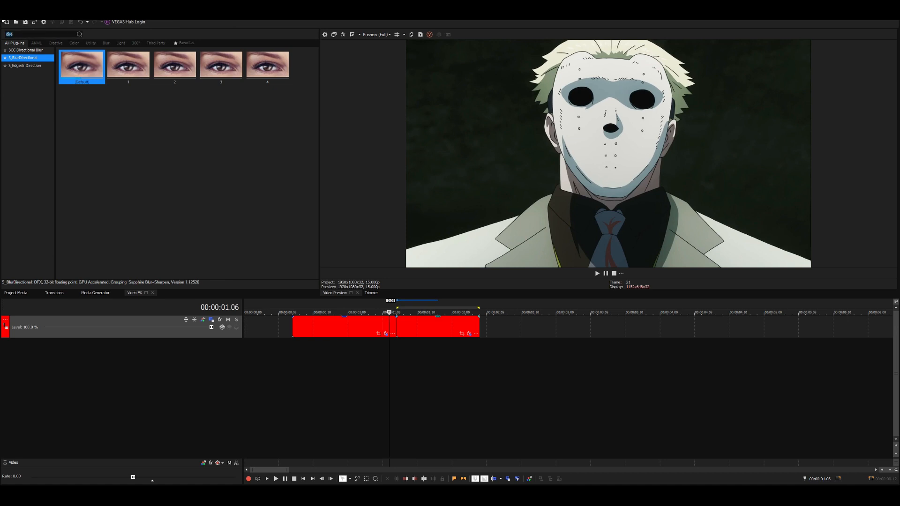
key(BackSpace)
key(BackSpace)
key(BackSpace)
key(BackSpace)
text(warptr)
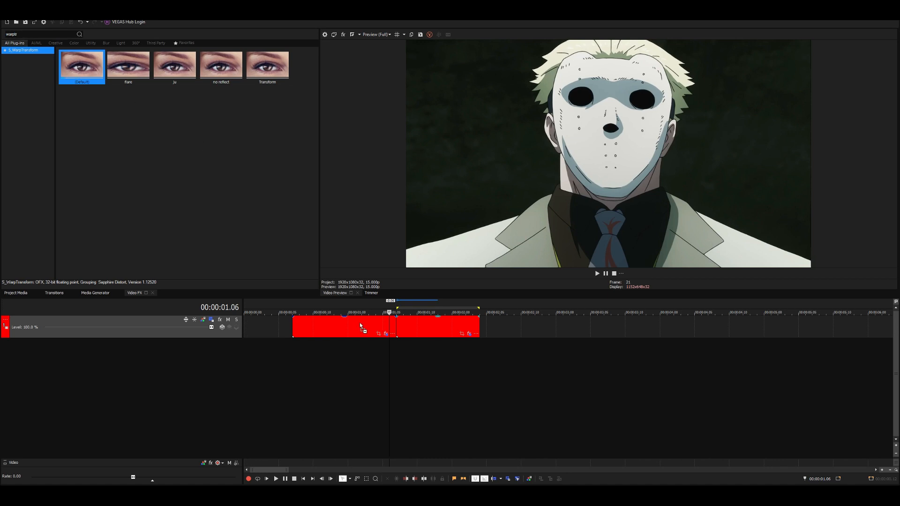
drag(360, 325, 387, 332)
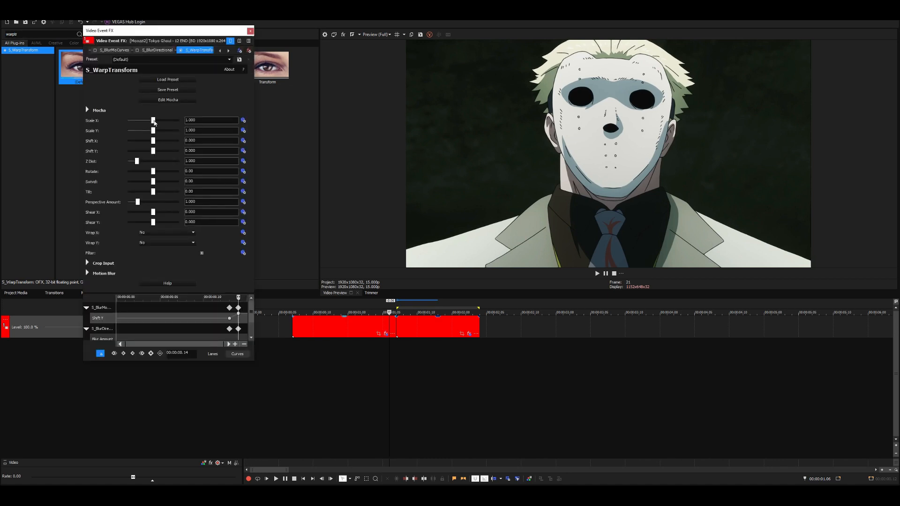
Step: Keyframe S_WarpTransform's Scale Y at the first clip's end: 1.000 at 00:00:00.13 and 2.000 at 00:00:00.14
drag(153, 132, 255, 131)
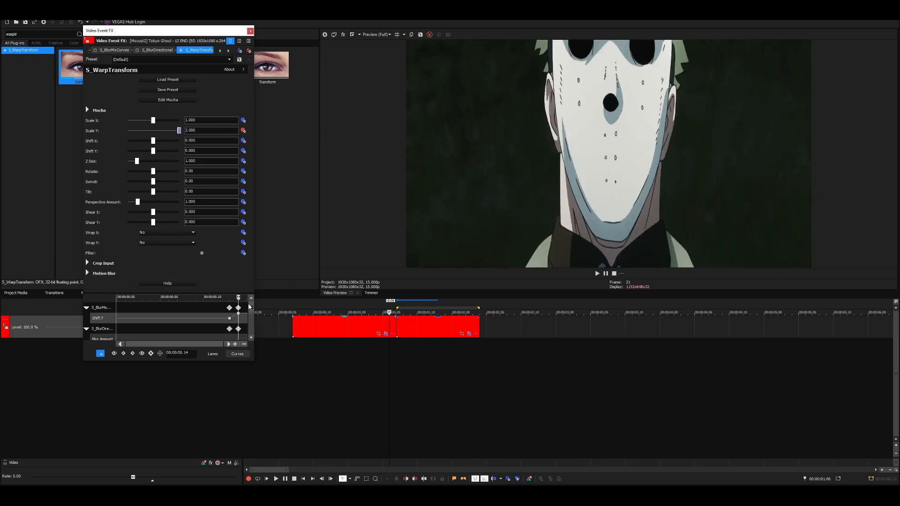
drag(251, 308, 248, 349)
drag(119, 327, 245, 332)
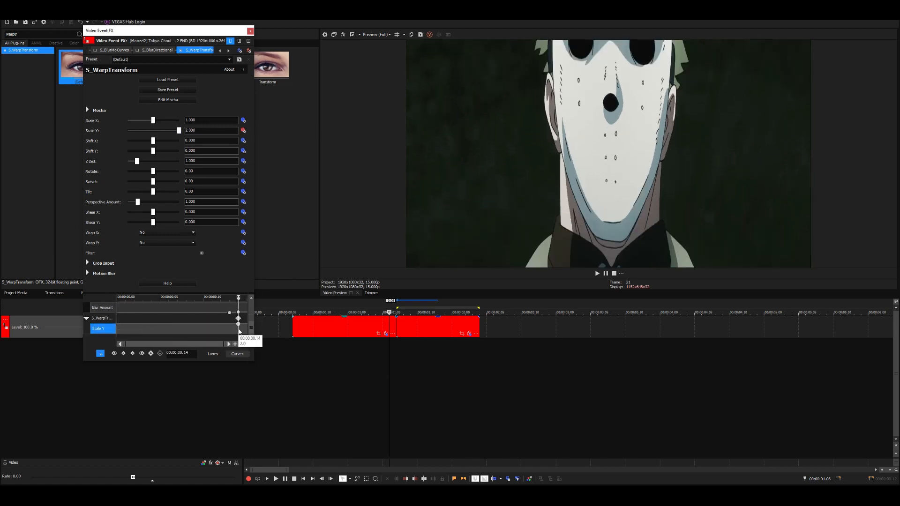
key(Left)
double_click(179, 131)
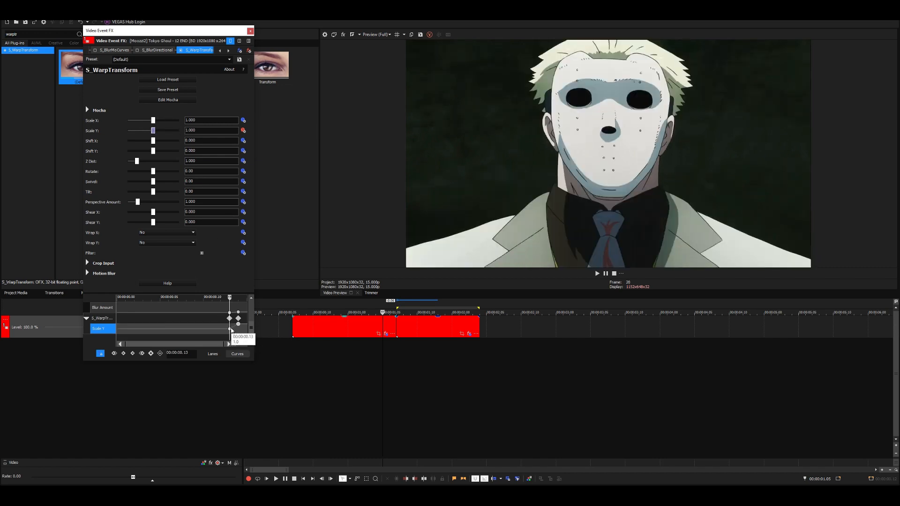
key(Right)
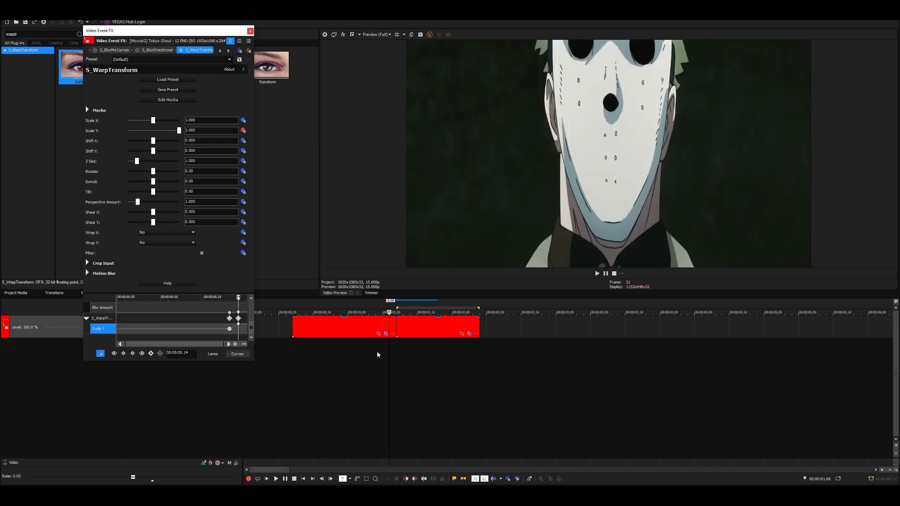
Step: Play back the first clip's vertically stretched ending and the cut into the second clip
click(377, 355)
key(space)
key(space)
key(space)
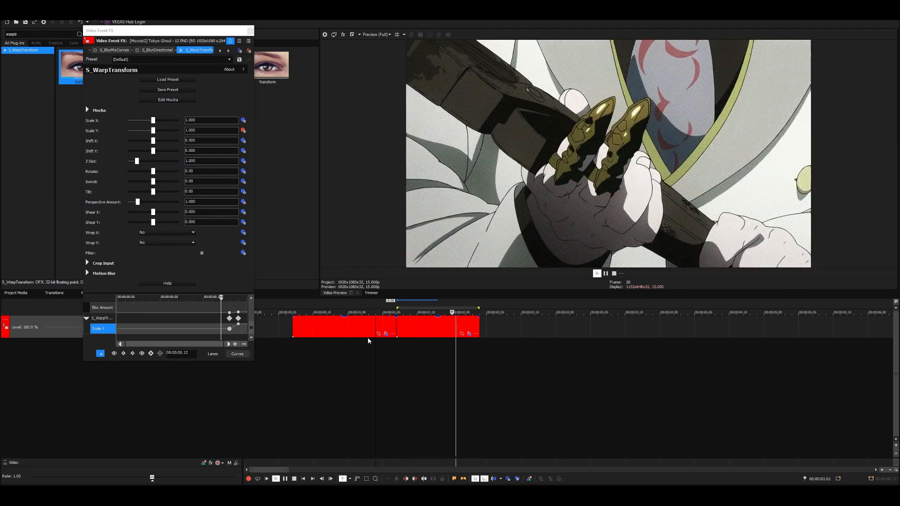
key(space)
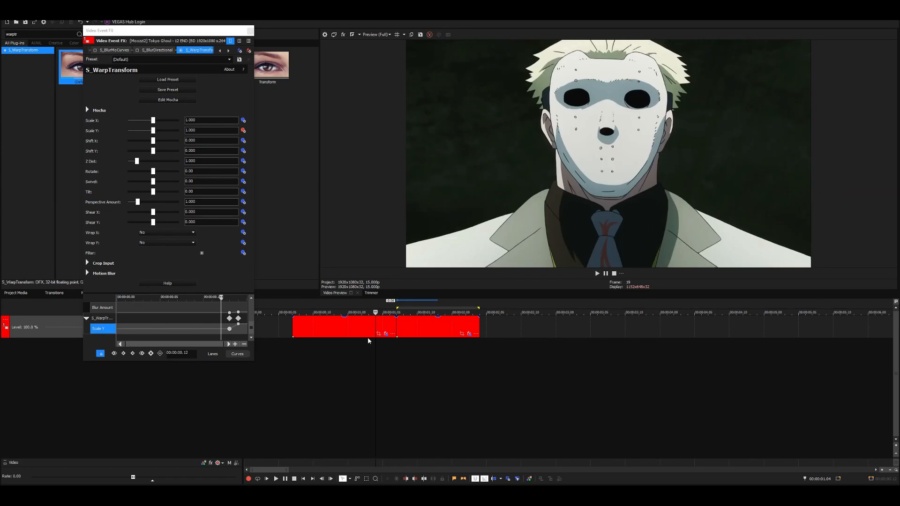
key(space)
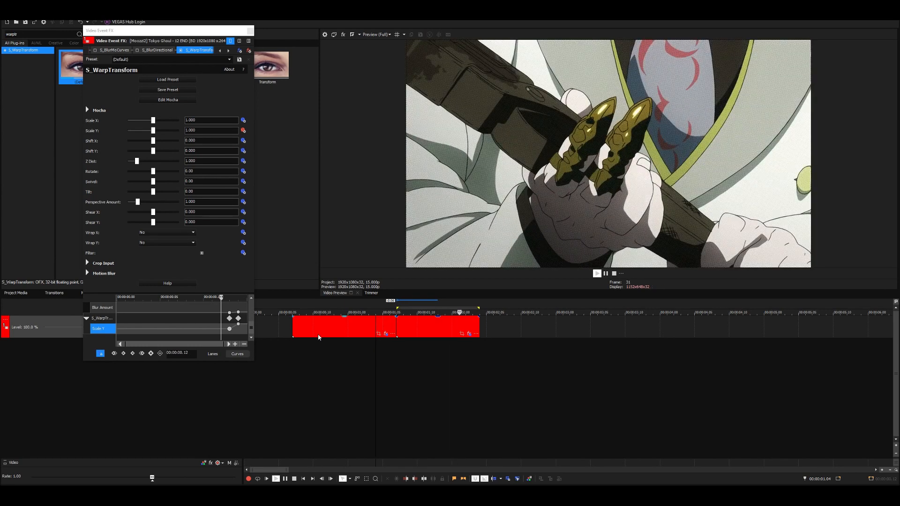
Step: Keyframe Scale Y at the first clip's start: 1.000 on the first frame, 1.250 at 00:00:00.01 and 1.000 at 00:00:00.02
click(299, 337)
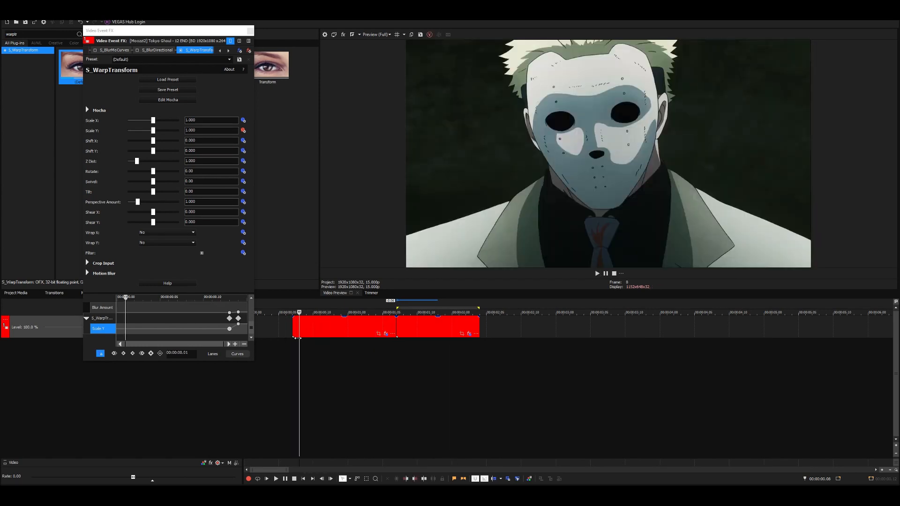
key(Left)
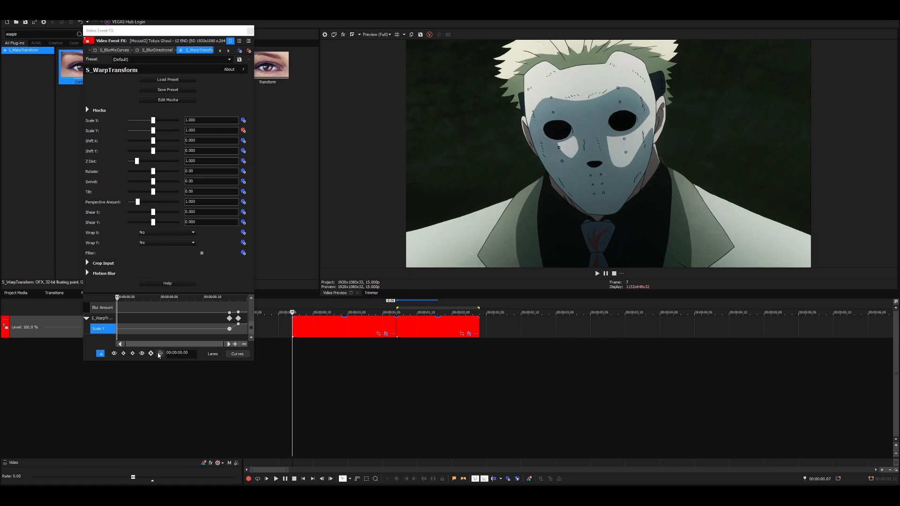
key(Right)
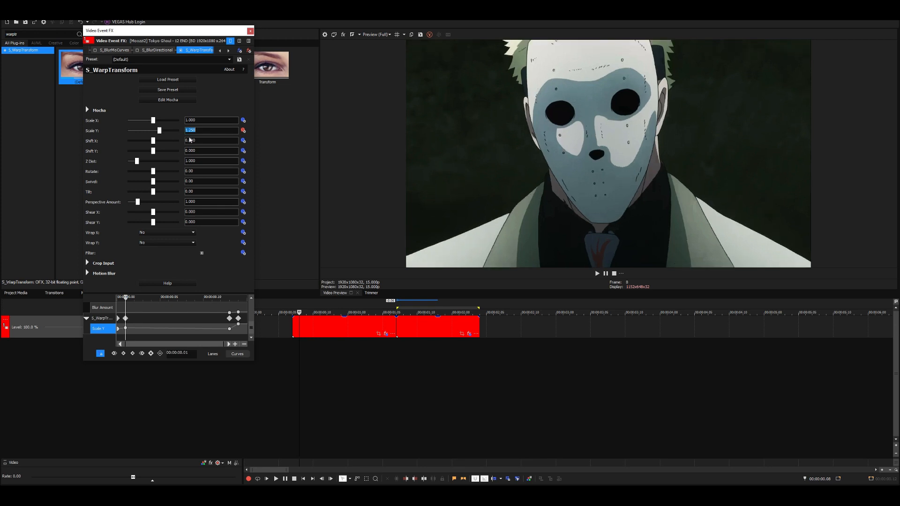
key(Right)
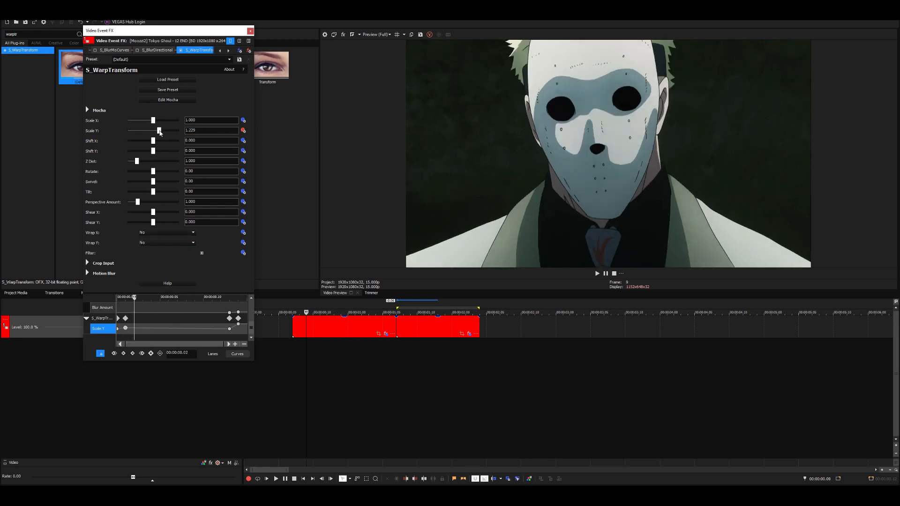
double_click(159, 131)
click(135, 327)
key(Left)
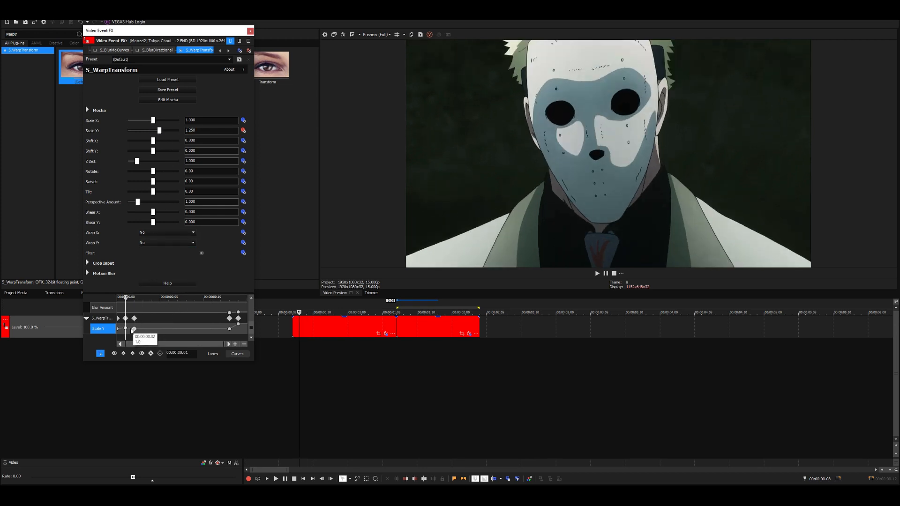
Step: Play back repeatedly from just before the first clip to check its opening stretch, closing the effects window along the way
key(space)
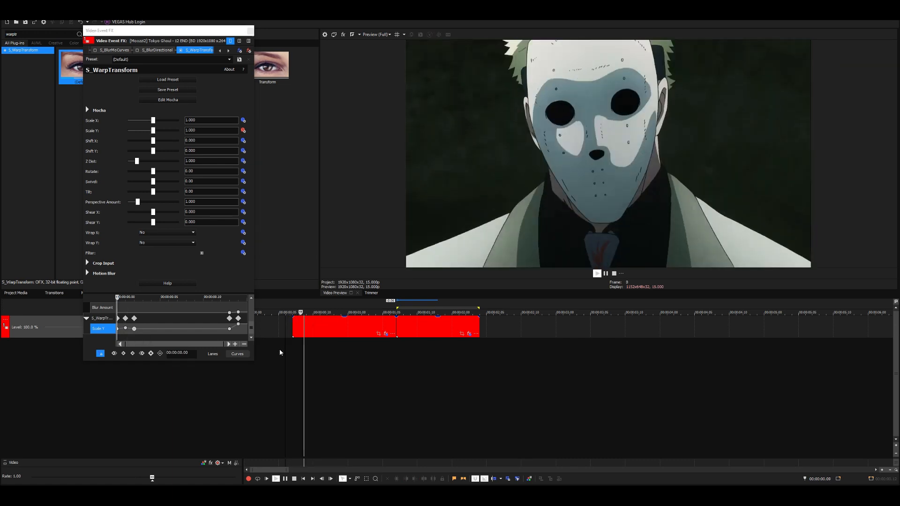
key(space)
key(space)
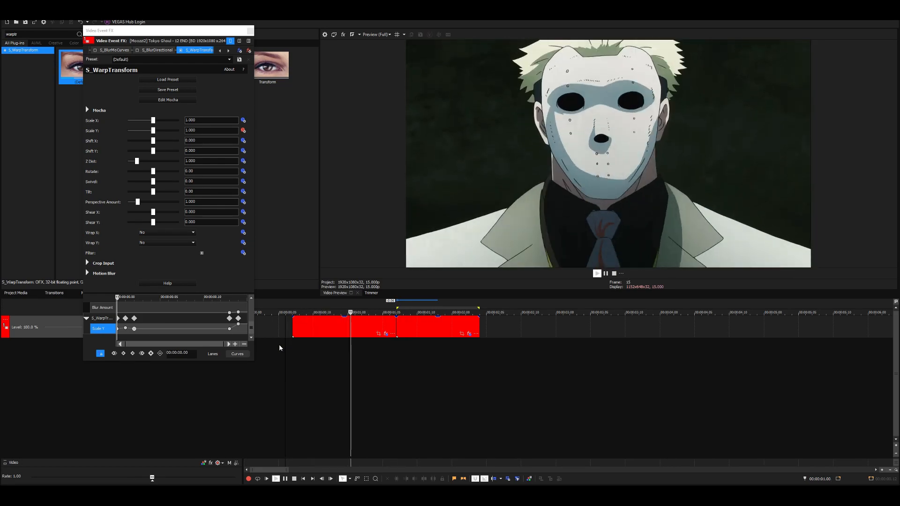
key(space)
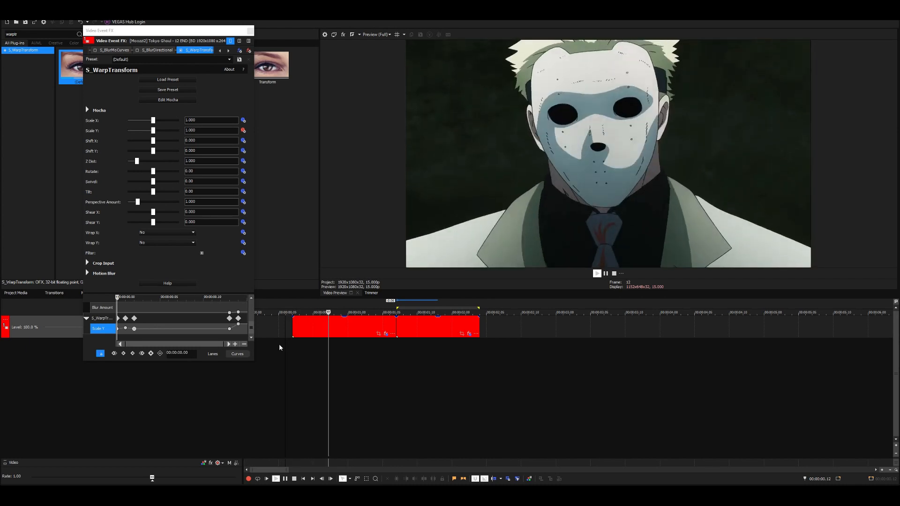
key(space)
click(251, 31)
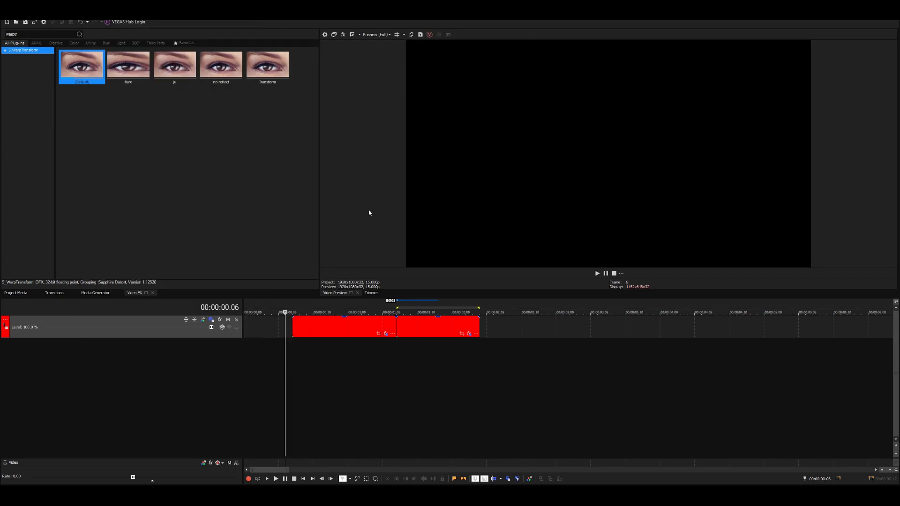
key(space)
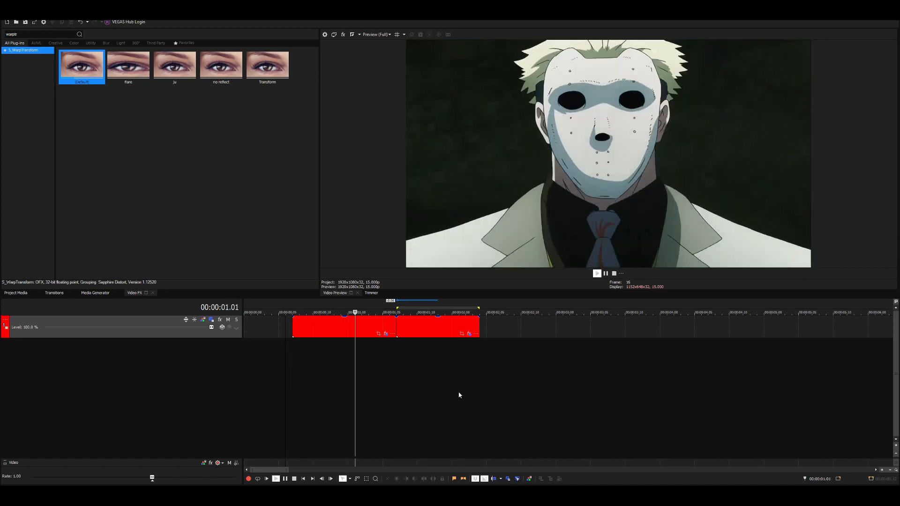
key(space)
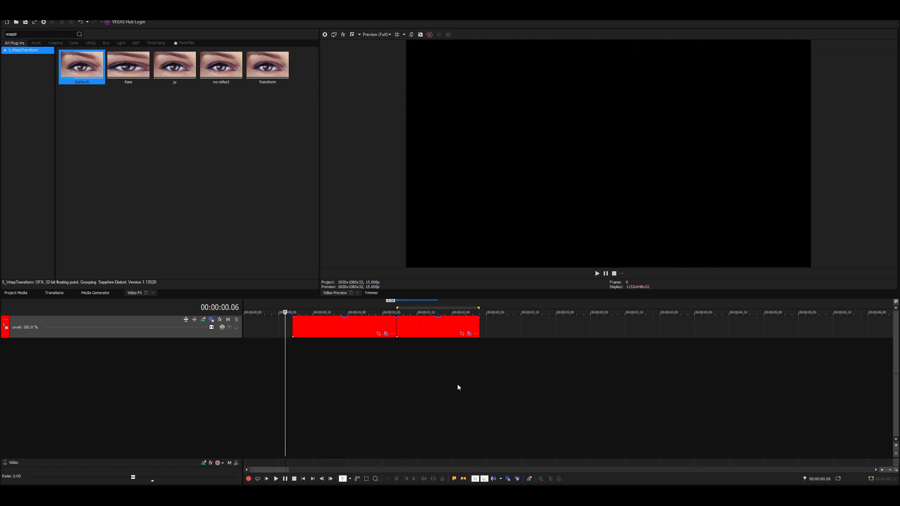
Step: Play across the cut from near the first clip's end and mark a time range over the clip's first two frames
click(370, 351)
key(space)
key(space)
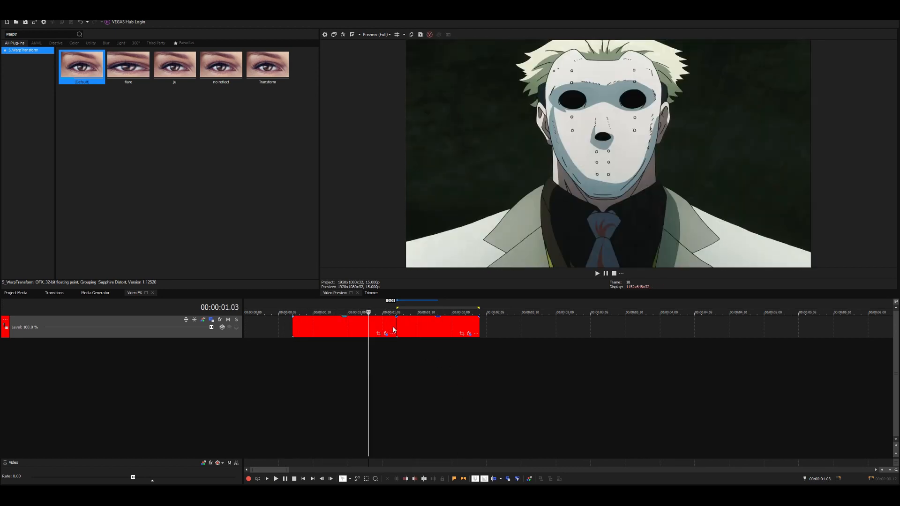
drag(395, 326, 394, 326)
drag(292, 307, 305, 304)
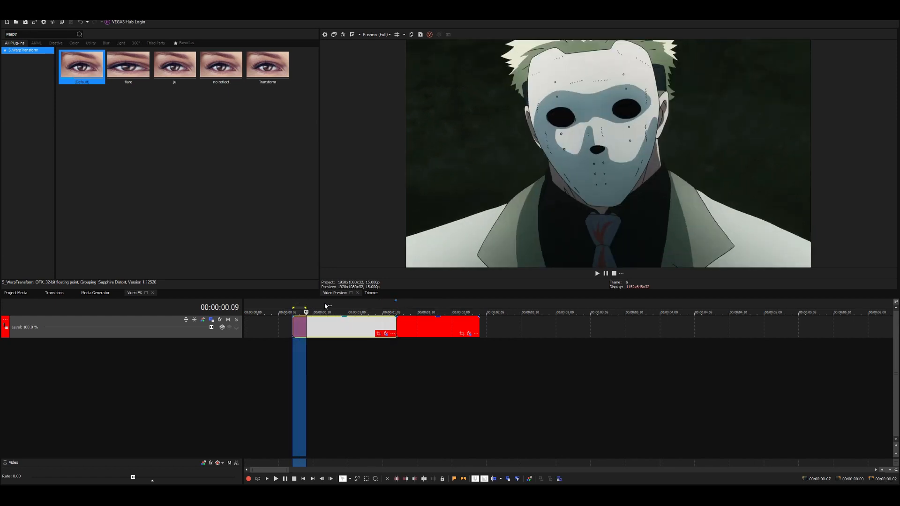
click(326, 307)
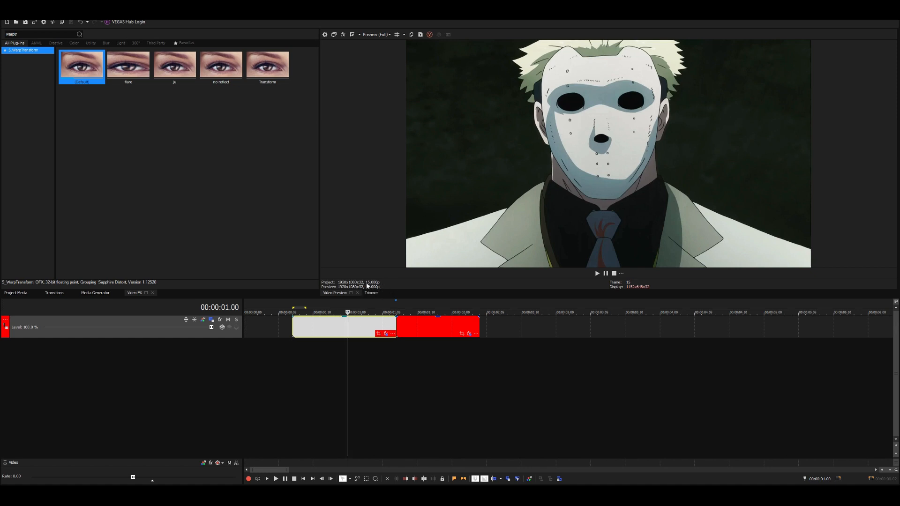
Step: Replay the sequence from 00:00:00.06, just before the first clip begins
click(285, 357)
key(space)
key(space)
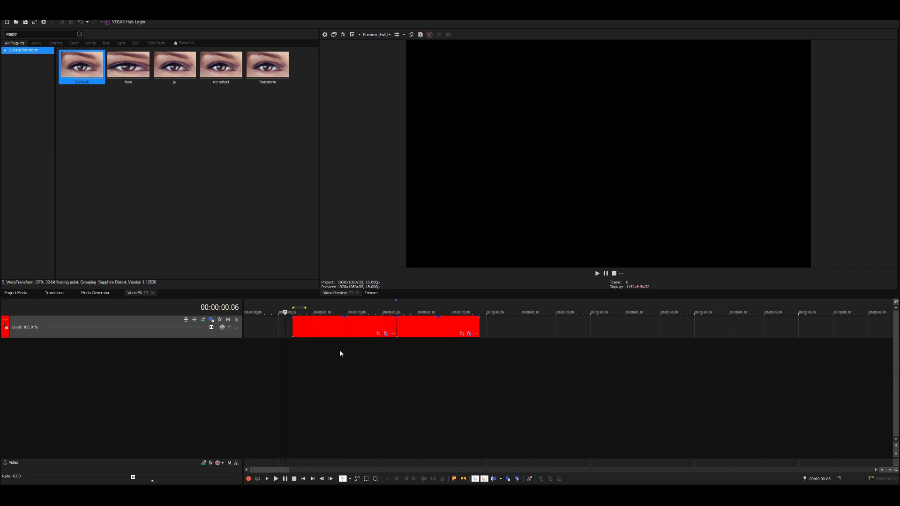
key(space)
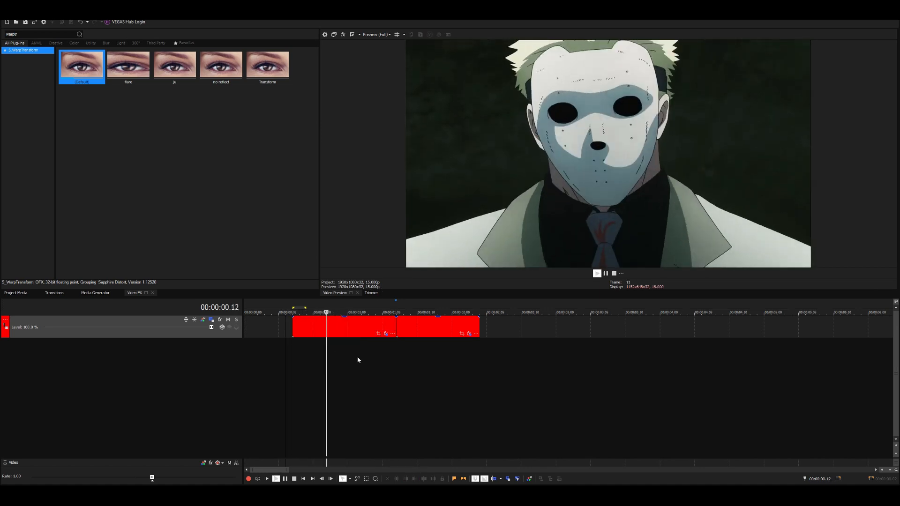
key(space)
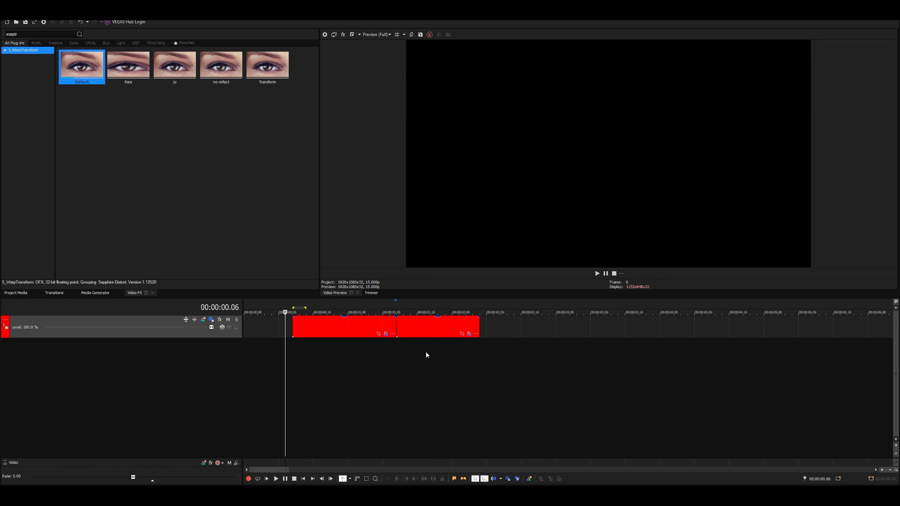
Step: Open the second clip's effects, enlarge the keyframe area, and review the flash keyframes including the last Tint Lights one
click(430, 325)
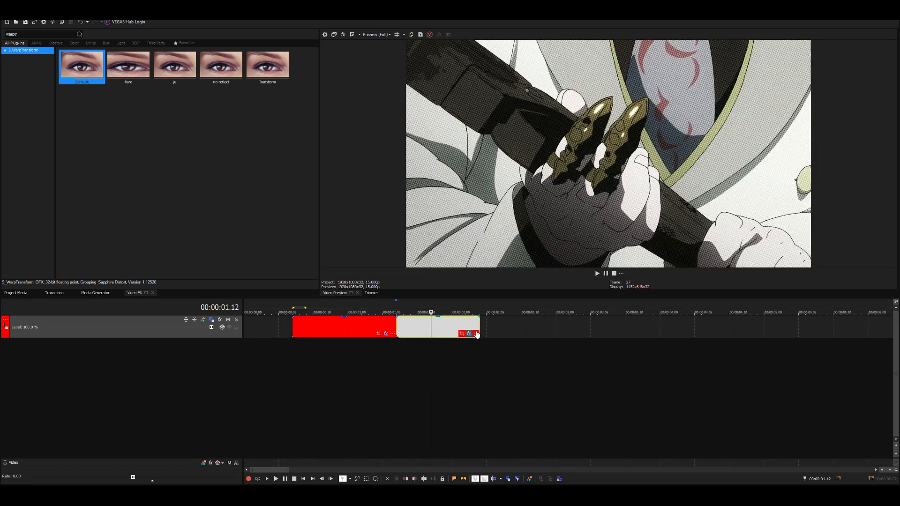
click(468, 334)
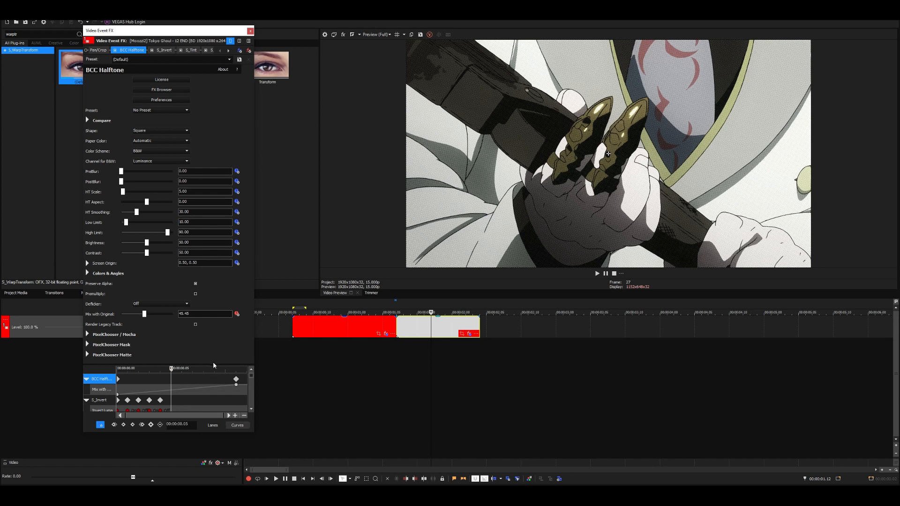
drag(214, 367, 214, 282)
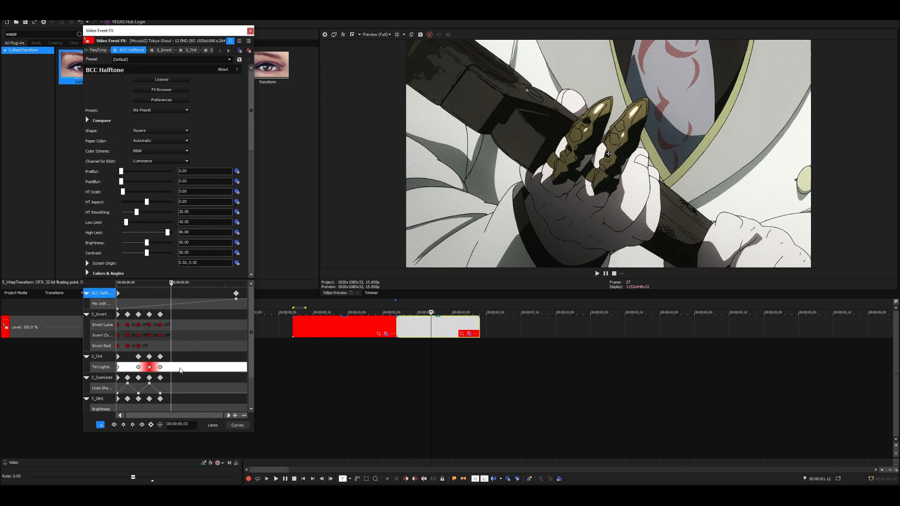
click(160, 367)
click(160, 269)
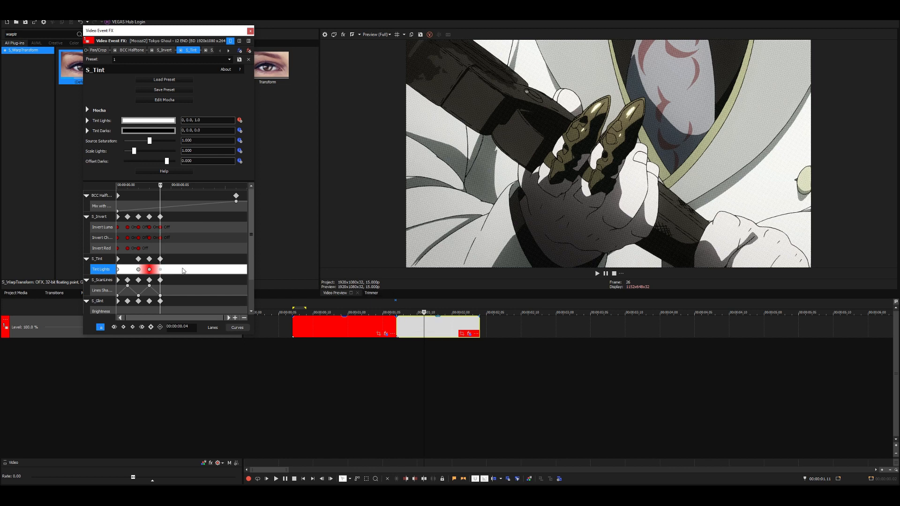
scroll(183, 271, down, 1)
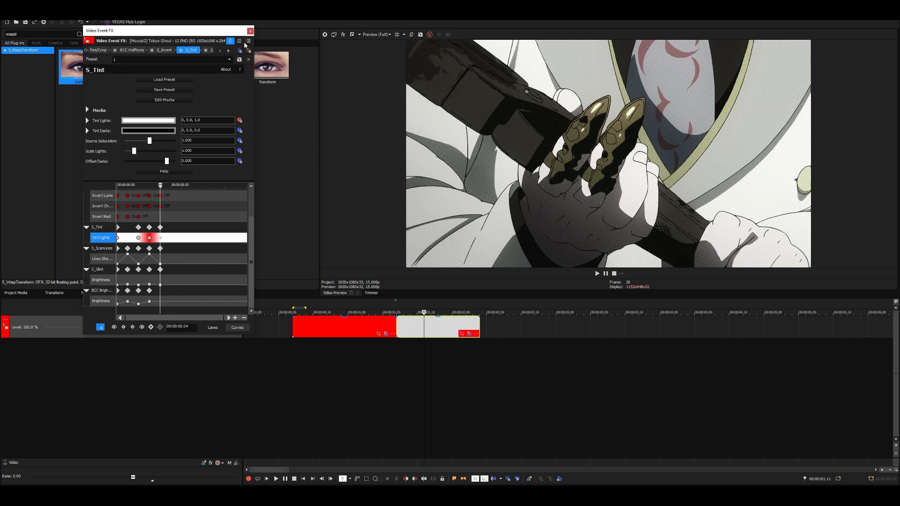
click(250, 31)
Step: Reopen the second clip's effects and move the last S_Tint Tint Lights keyframe one frame later, to 00:00:00.05
click(470, 334)
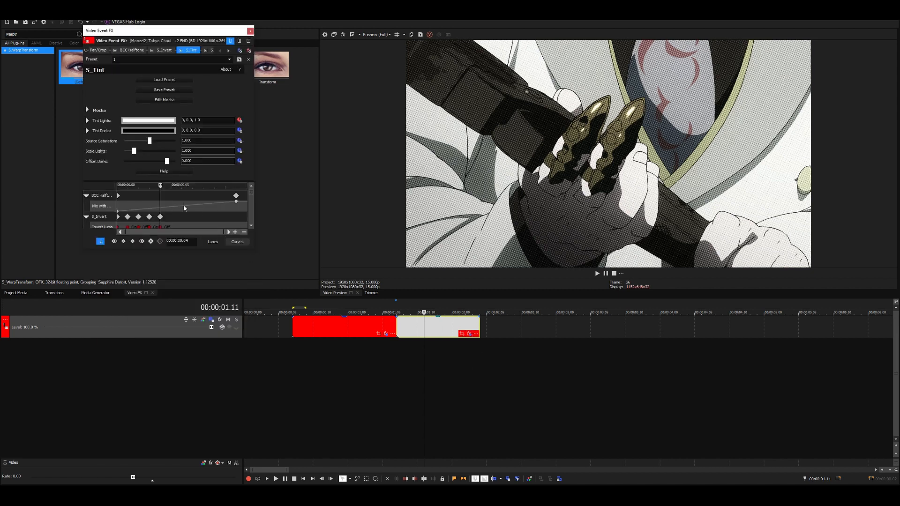
drag(206, 181, 206, 119)
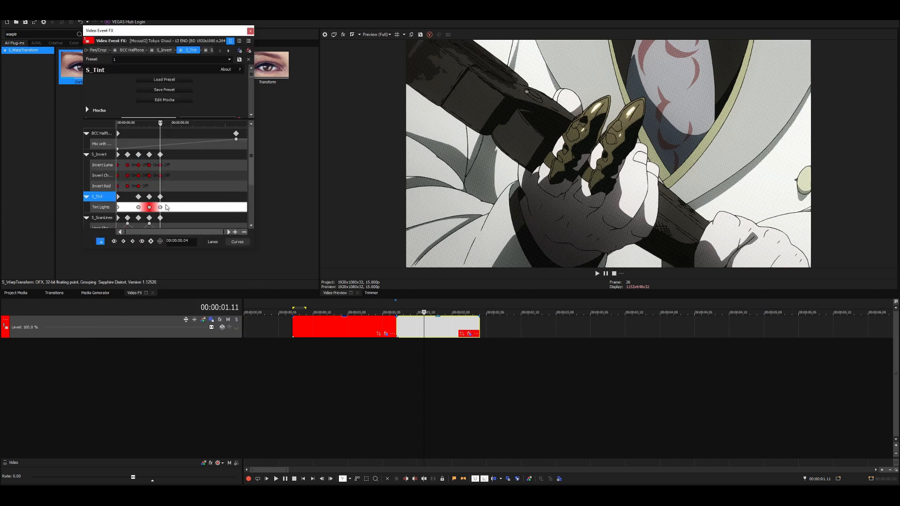
drag(160, 207, 170, 209)
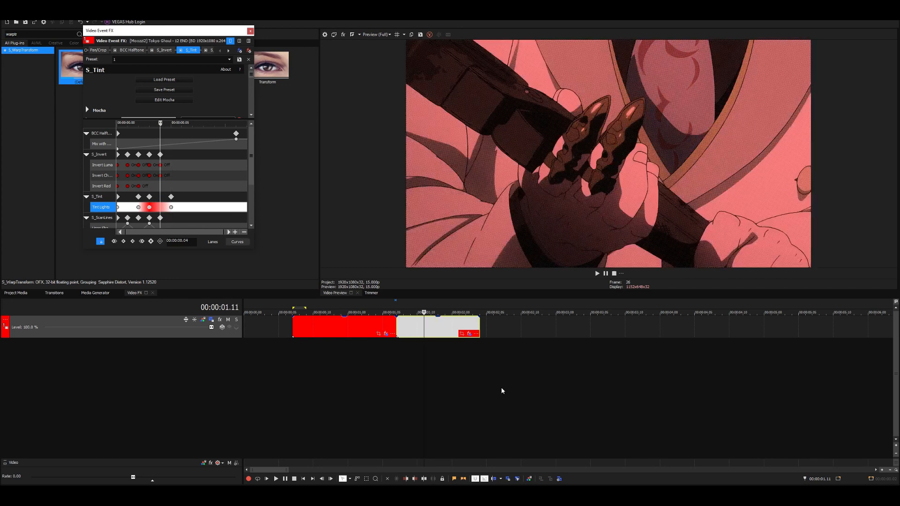
Step: Check the second clip's retimed tint flash frame by frame and play the transition from 00:00:01.03 across the cut
click(415, 350)
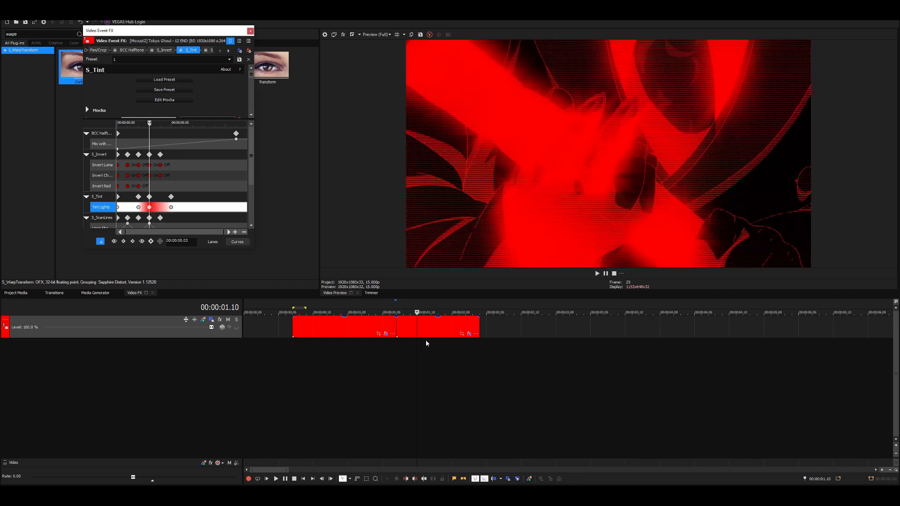
drag(417, 357, 406, 354)
key(space)
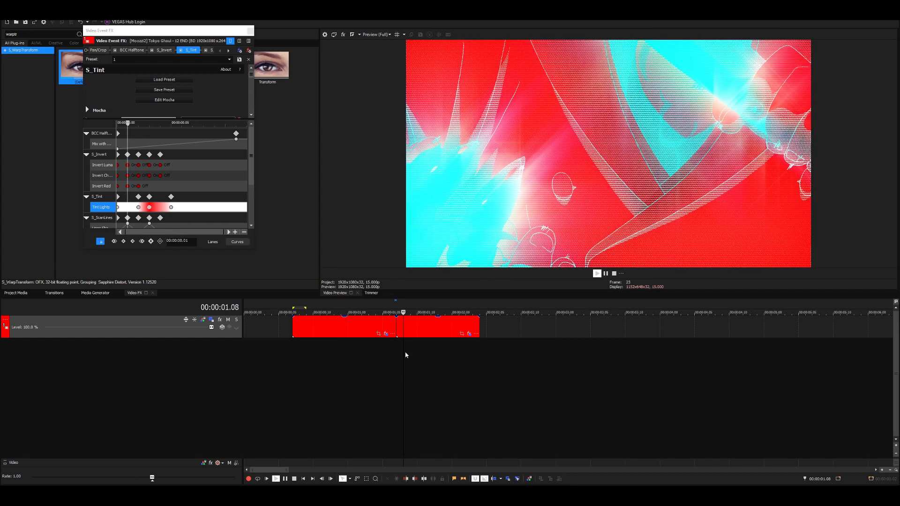
key(space)
key(space)
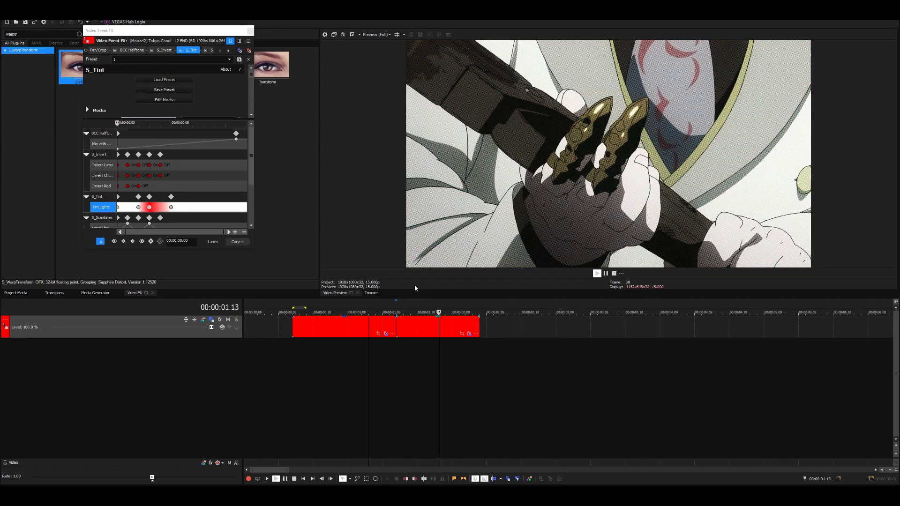
key(space)
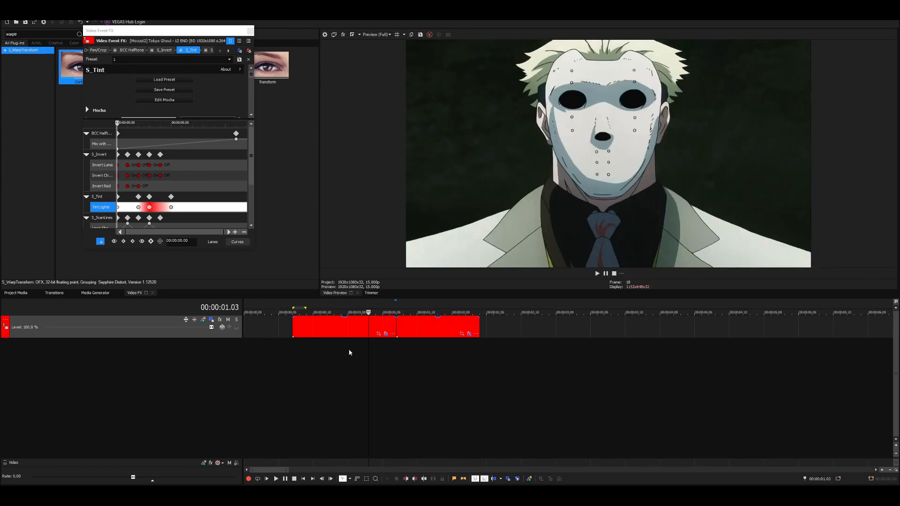
Step: Replay the whole sequence from 00:00:00.06, just before the first clip, to review both transitions
key(space)
click(284, 360)
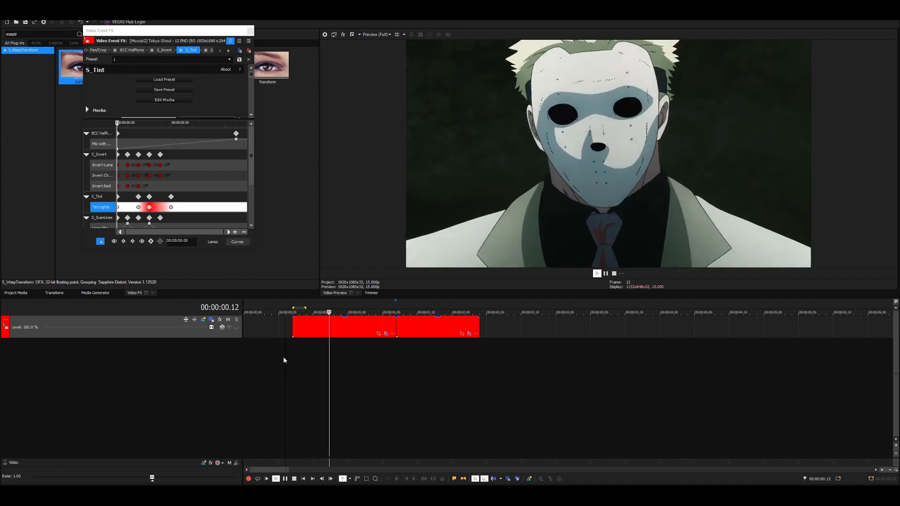
key(space)
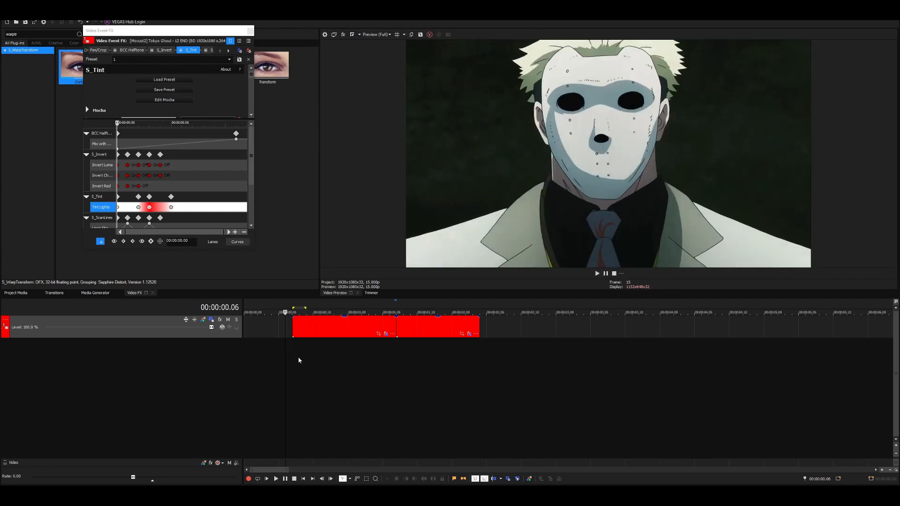
click(307, 356)
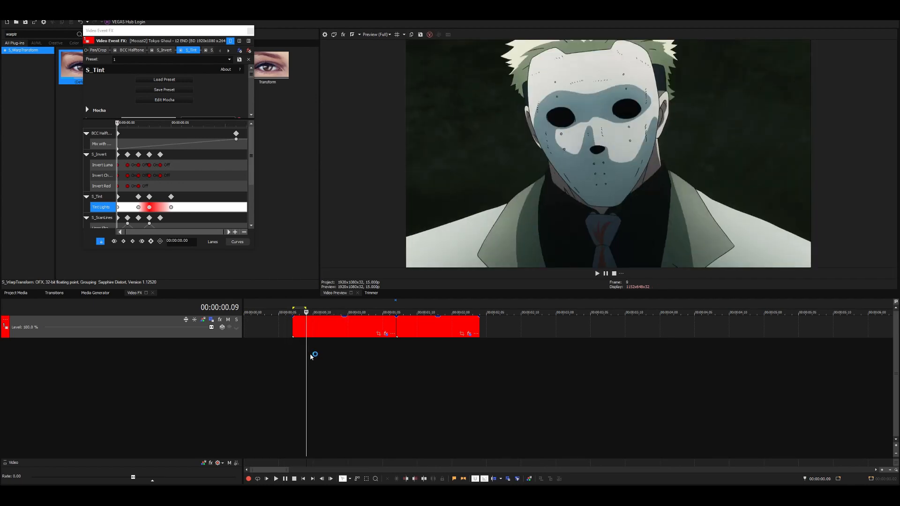
click(286, 359)
key(space)
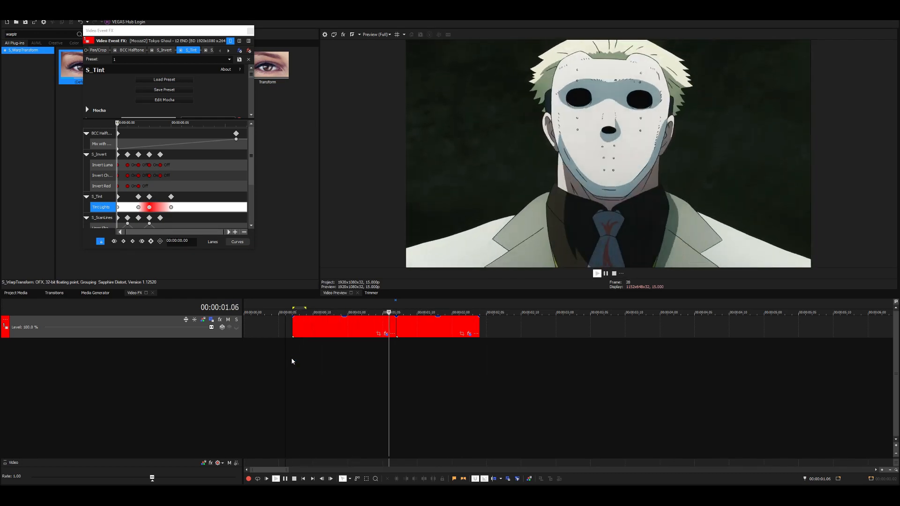
key(space)
Step: Close the second clip's effects window and place the playhead at 00:00:00.10 in the first clip
click(249, 31)
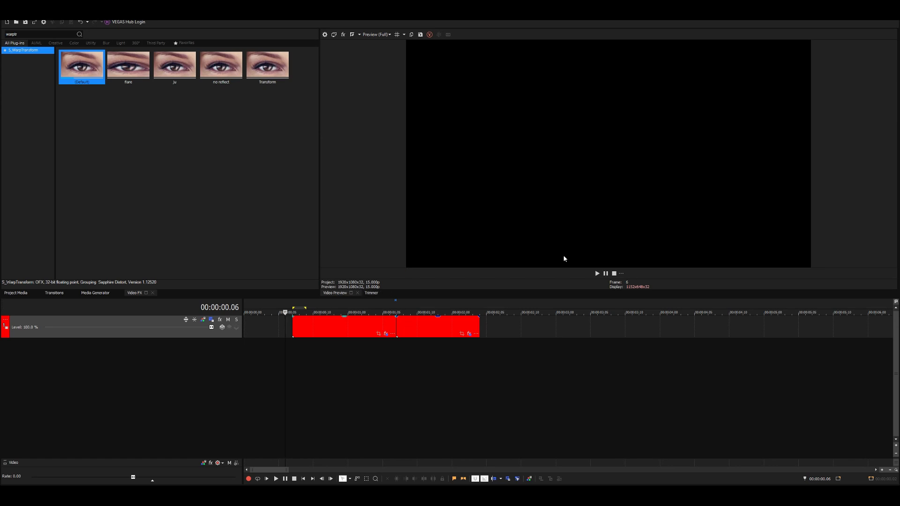
click(322, 348)
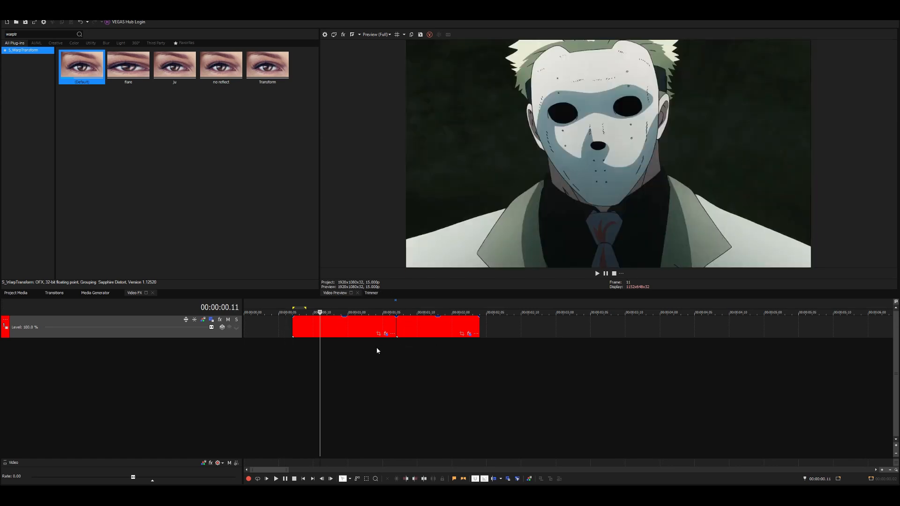
click(356, 350)
click(315, 352)
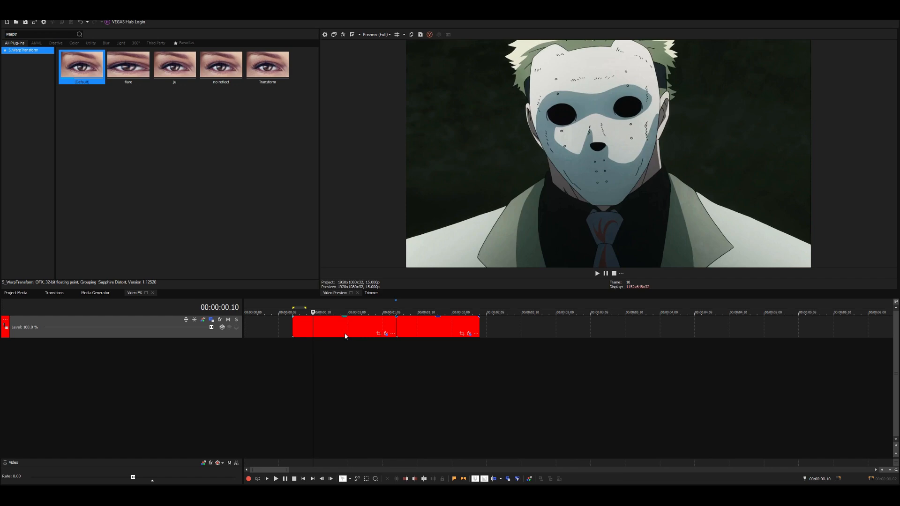